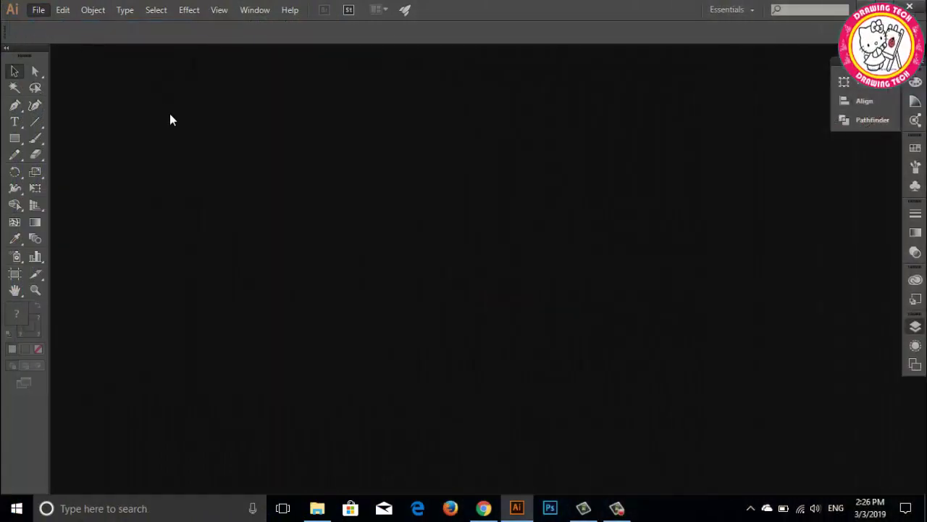
# Step: Create a new A4 landscape document and show the grid over the artboard
pyautogui.click(439, 222)
pyautogui.click(565, 273)
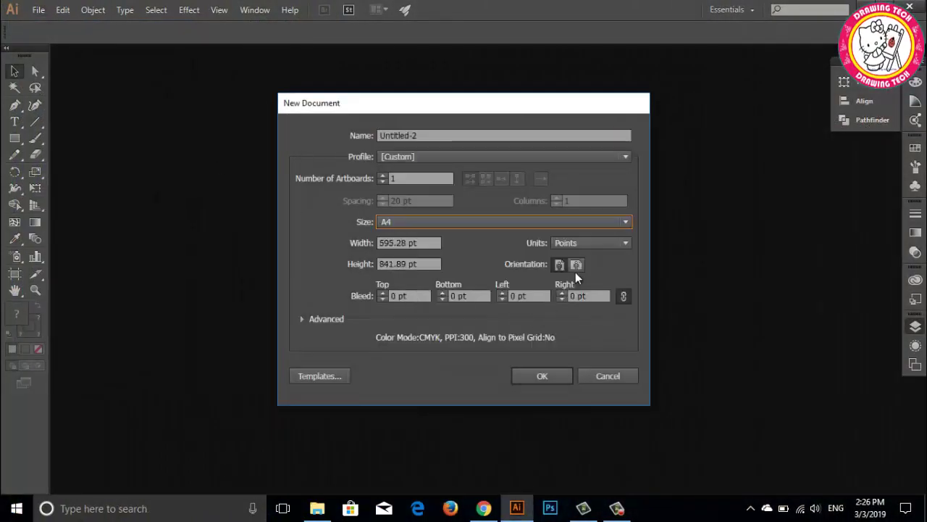
pyautogui.click(555, 377)
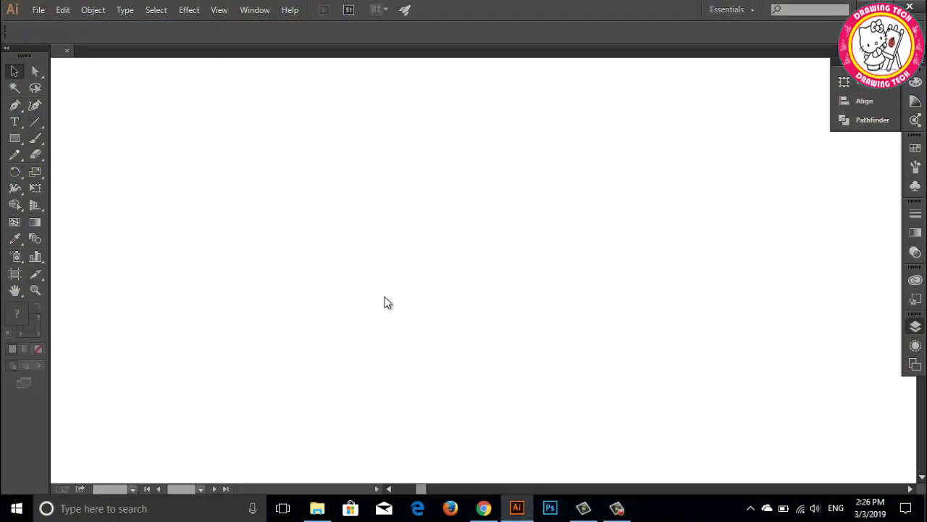
pyautogui.click(910, 490)
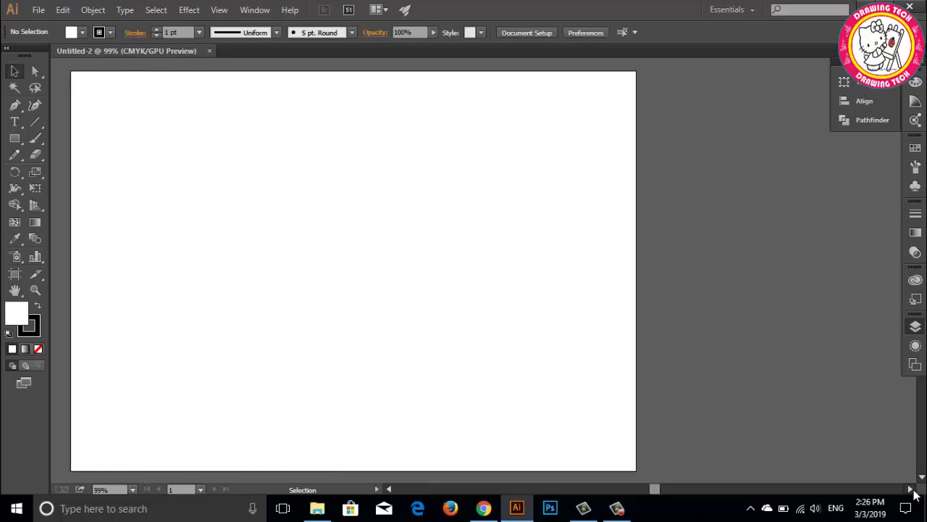
pyautogui.click(910, 489)
pyautogui.click(218, 10)
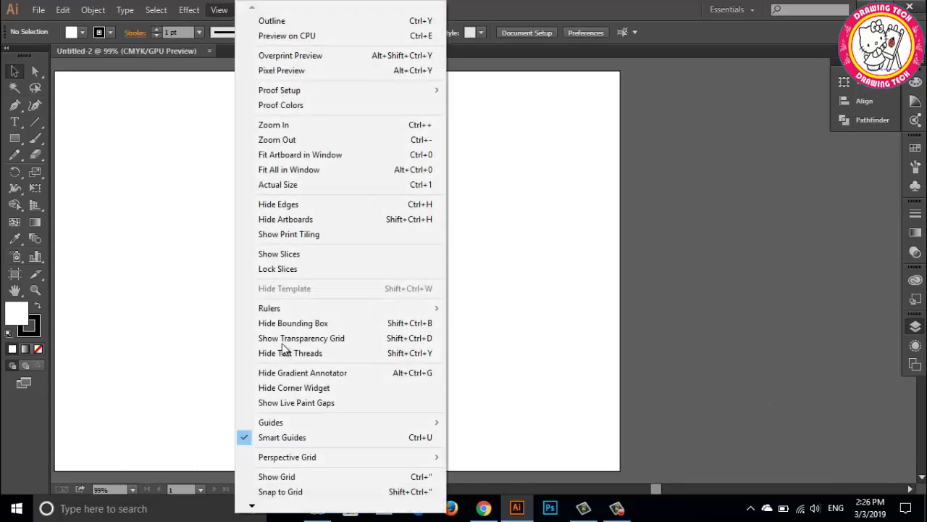
pyautogui.click(283, 477)
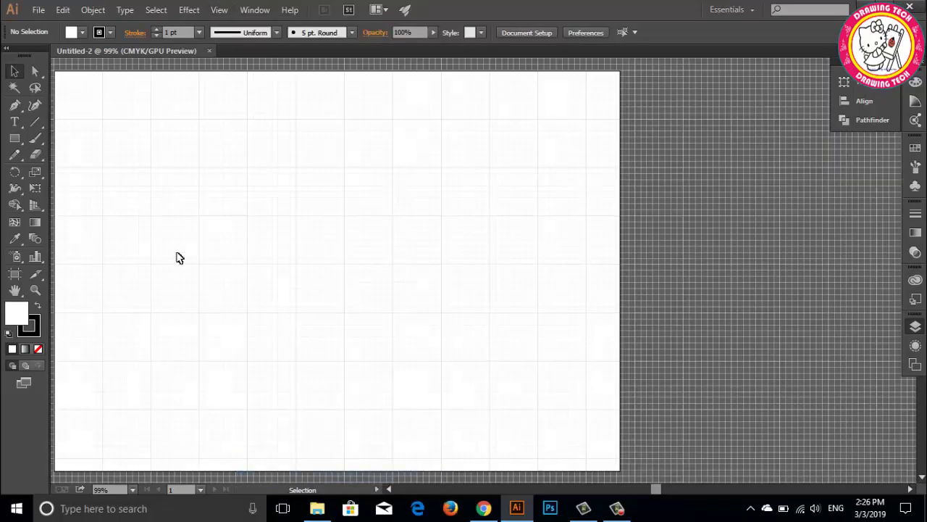
# Step: Draw an upright body oval about 155 by 249 pt with the Ellipse Tool
pyautogui.moveTo(14, 137); pyautogui.dragTo(80, 168)
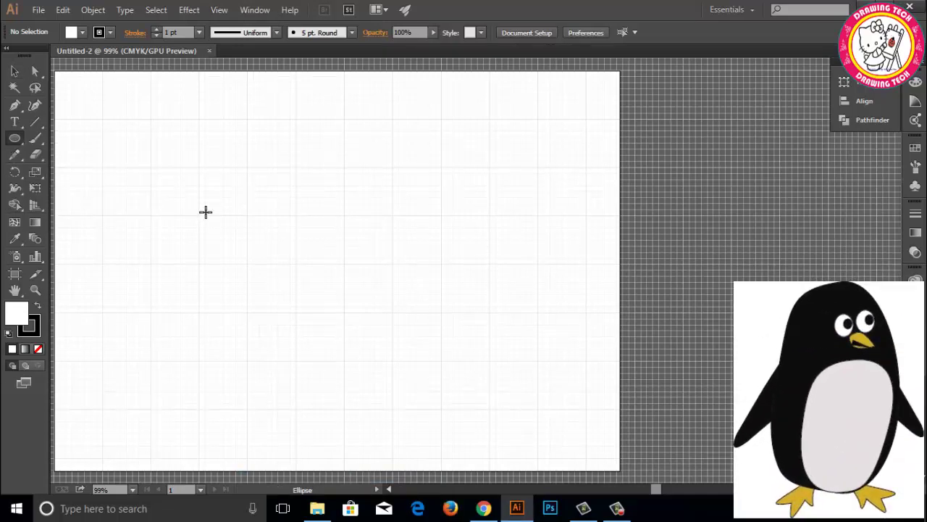
pyautogui.moveTo(251, 168); pyautogui.dragTo(346, 324)
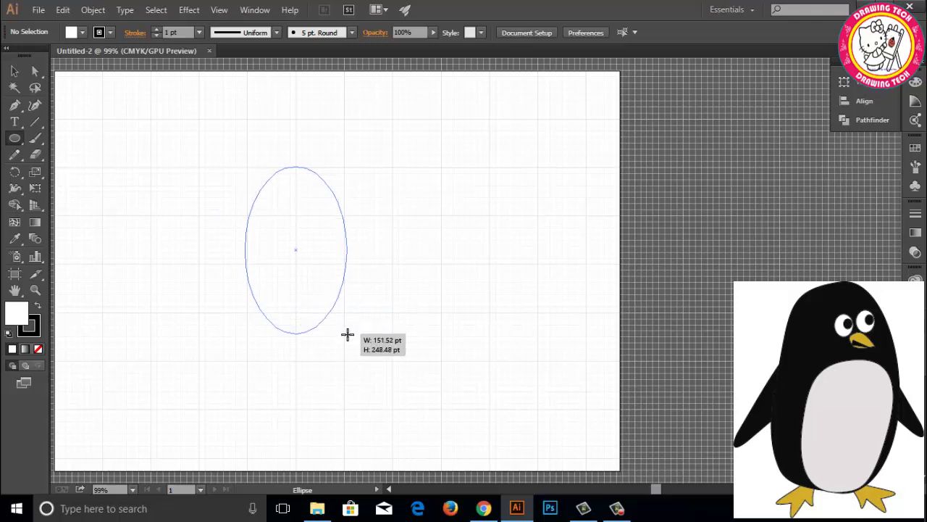
pyautogui.moveTo(346, 327); pyautogui.dragTo(352, 334)
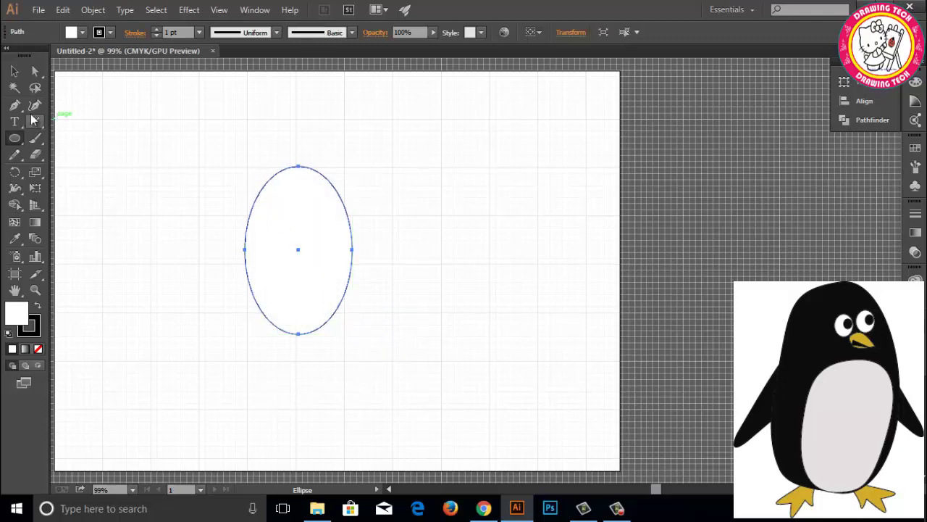
# Step: Draw a thin slanted four-point flipper over the body's left edge with the Pen Tool
pyautogui.click(21, 106)
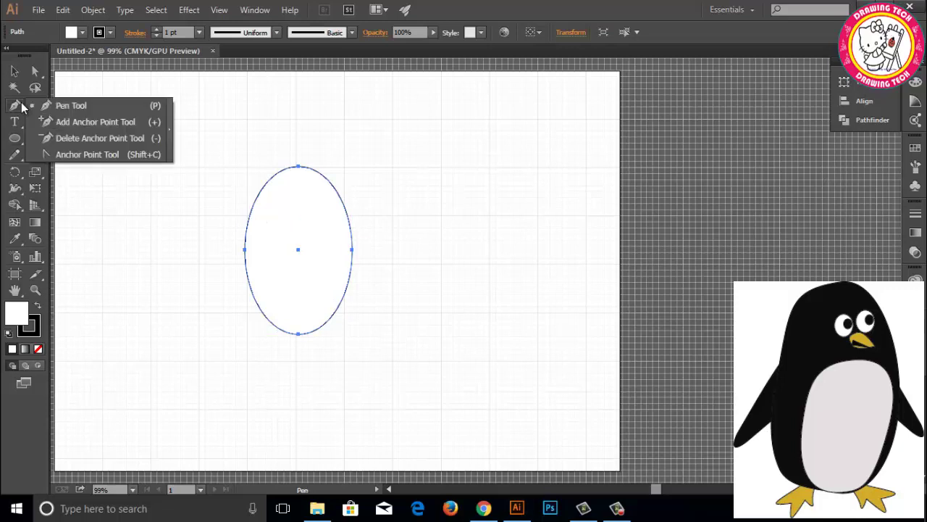
pyautogui.click(56, 111)
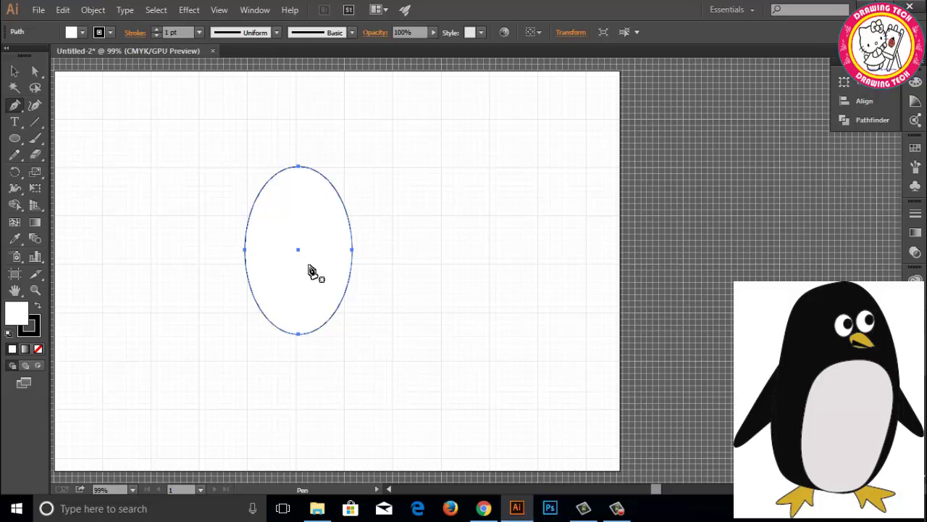
pyautogui.click(261, 215)
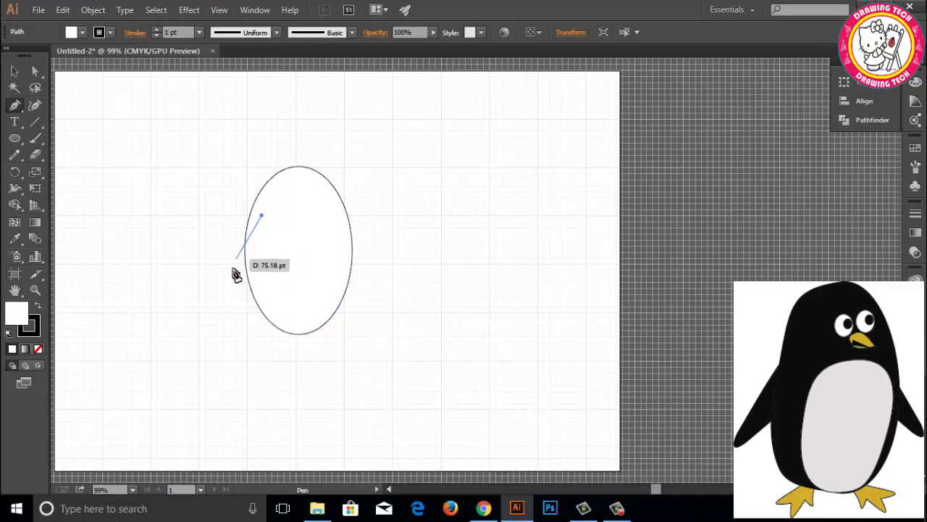
pyautogui.click(221, 307)
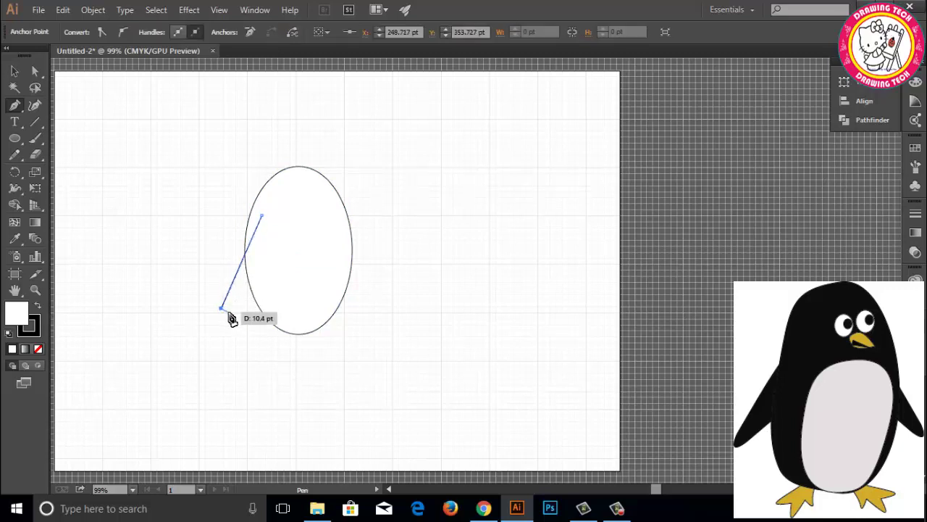
pyautogui.click(228, 311)
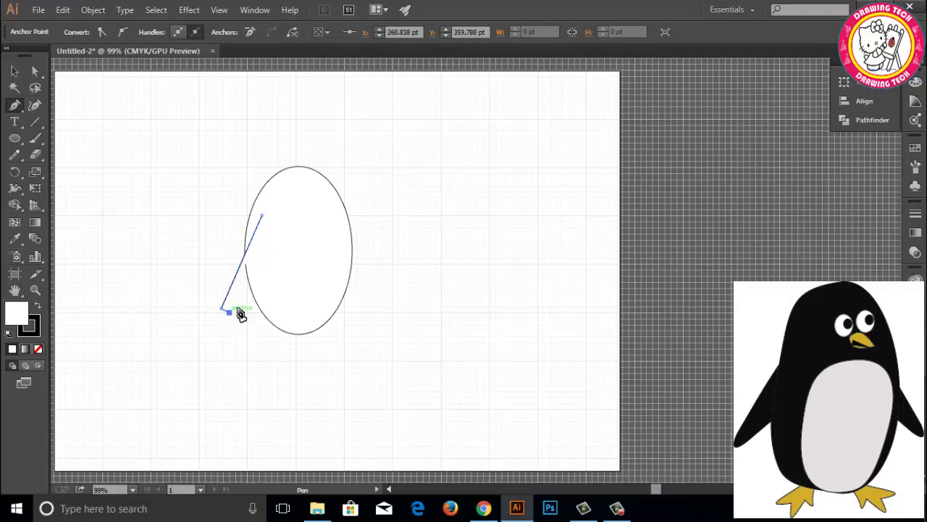
pyautogui.click(265, 218)
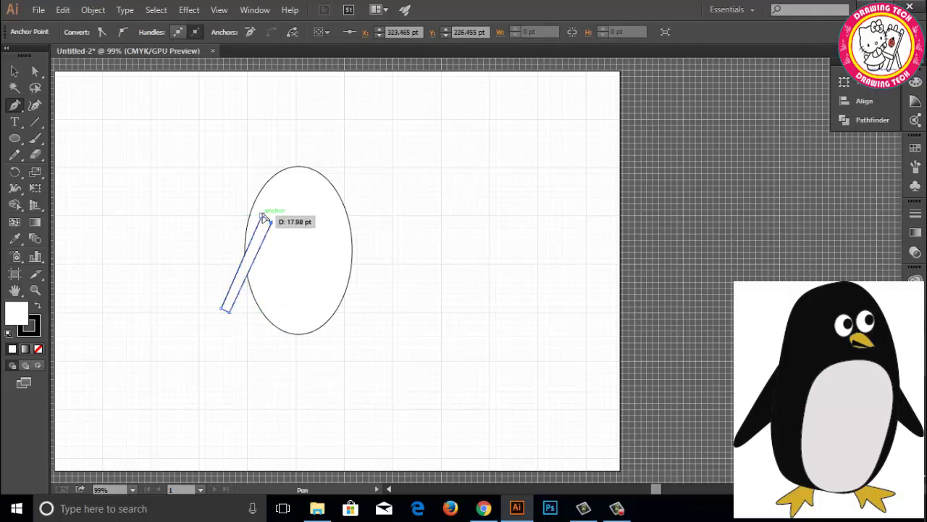
pyautogui.click(14, 71)
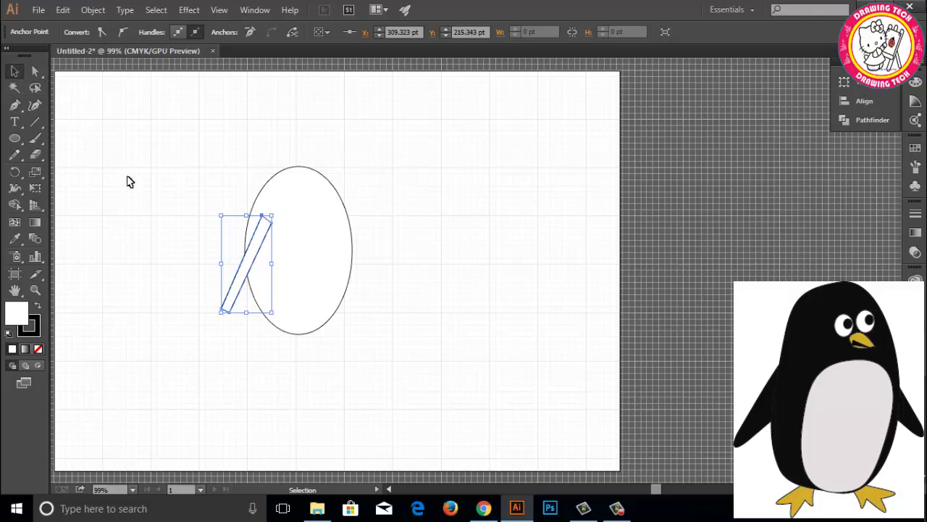
pyautogui.click(15, 138)
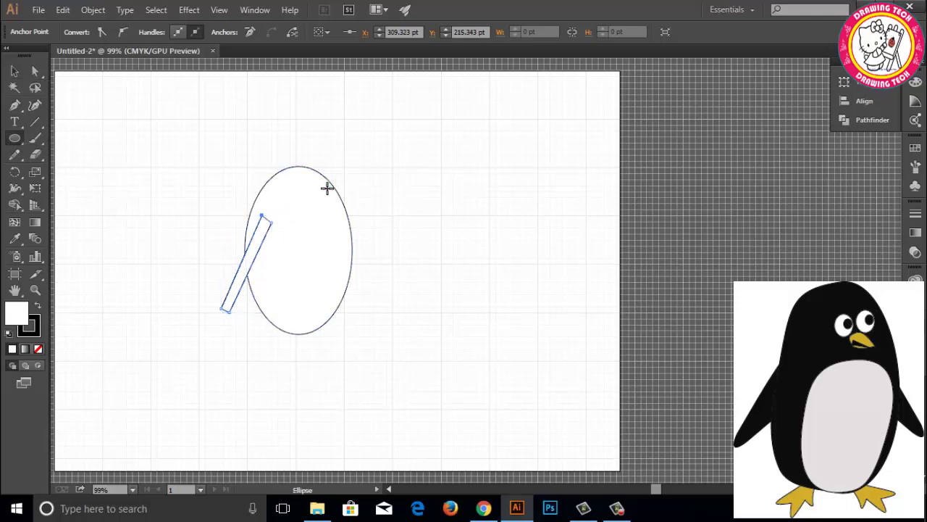
# Step: Draw a small eye circle near the body top, paste a copy in place, and shrink it
pyautogui.moveTo(303, 189); pyautogui.dragTo(295, 200)
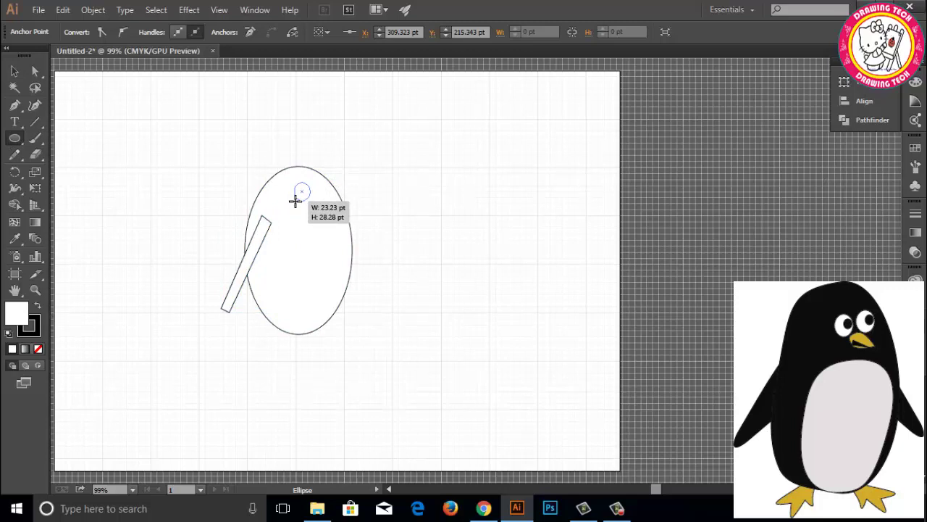
pyautogui.click(34, 71)
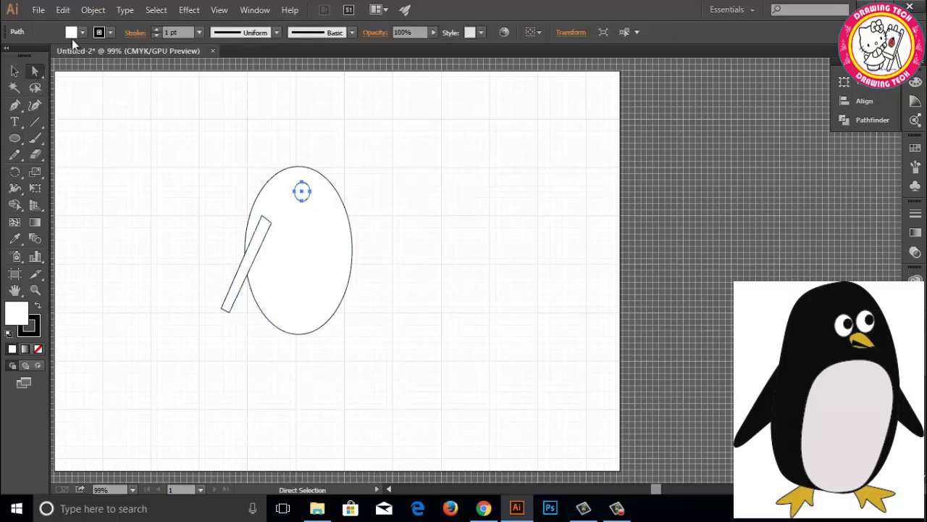
pyautogui.click(93, 11)
pyautogui.click(69, 11)
pyautogui.click(102, 138)
pyautogui.click(15, 72)
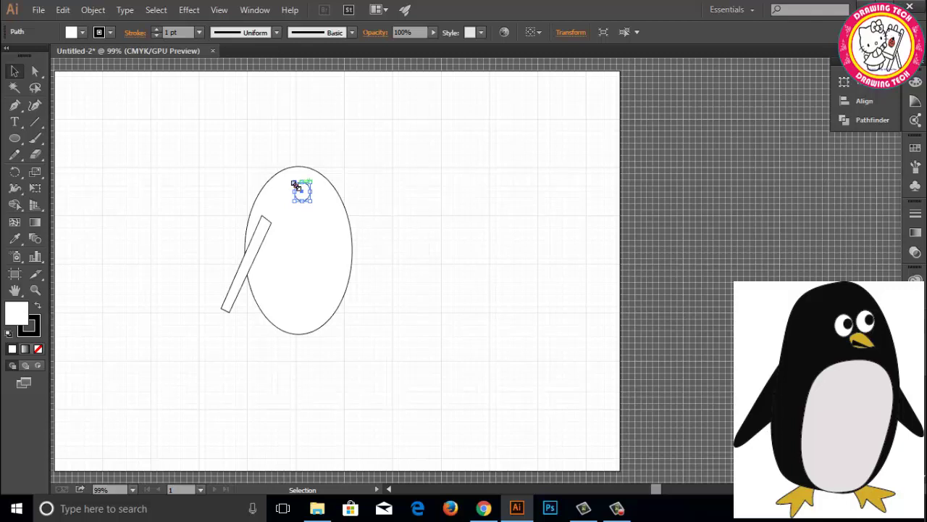
pyautogui.moveTo(294, 181); pyautogui.dragTo(297, 185)
# Step: Alt-drag a second eye to the right and nudge it up and left into place
pyautogui.scroll(-1, 316, 244)
pyautogui.moveTo(307, 183); pyautogui.dragTo(328, 173)
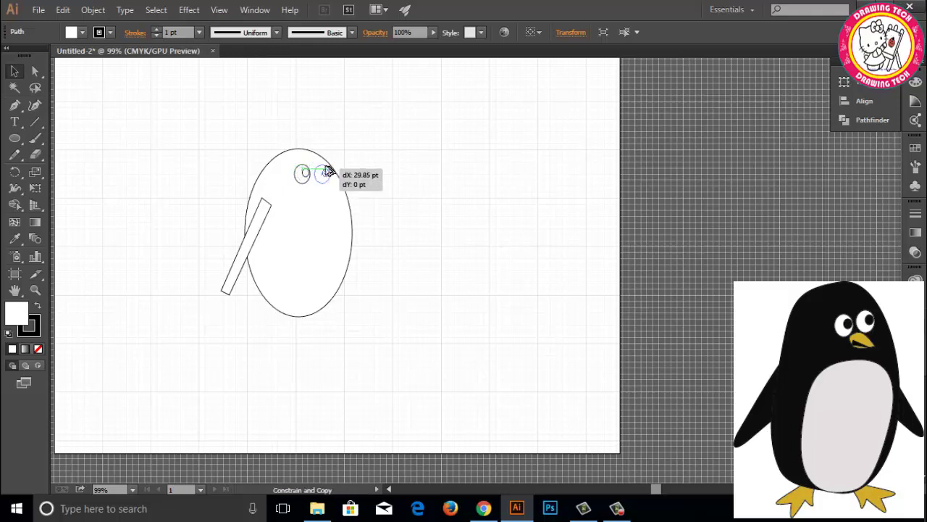
pyautogui.moveTo(327, 173); pyautogui.dragTo(326, 175)
pyautogui.press('Up')
pyautogui.press('Up')
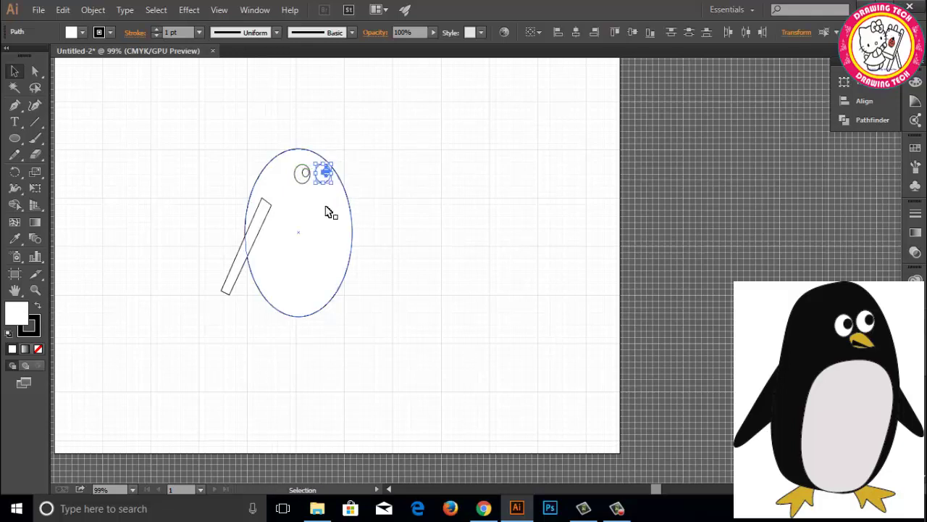
pyautogui.press('Left')
pyautogui.press('Up')
pyautogui.press('Up')
pyautogui.press('Left')
pyautogui.press('Left')
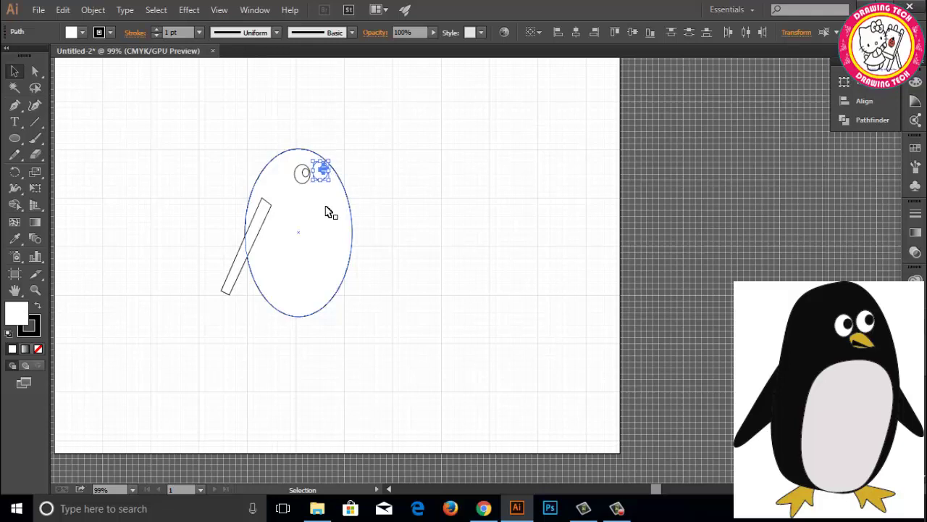
pyautogui.click(324, 216)
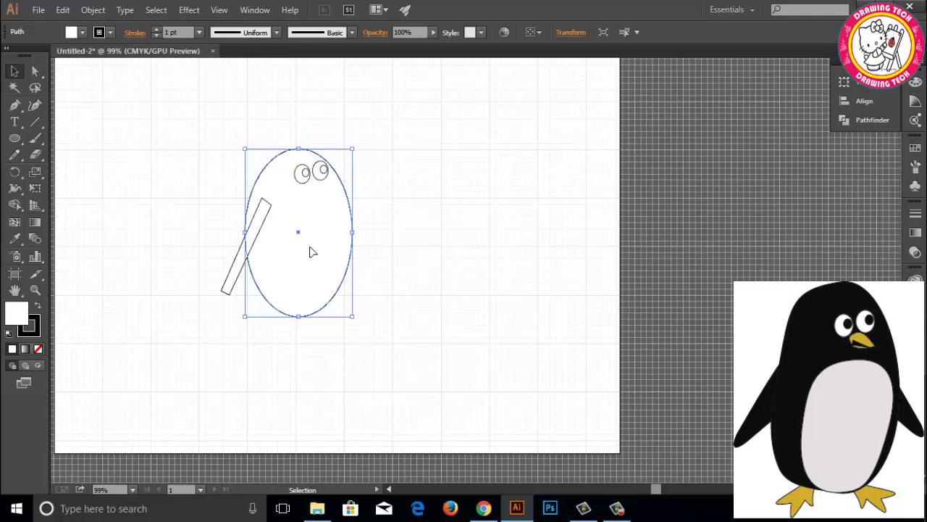
pyautogui.click(15, 138)
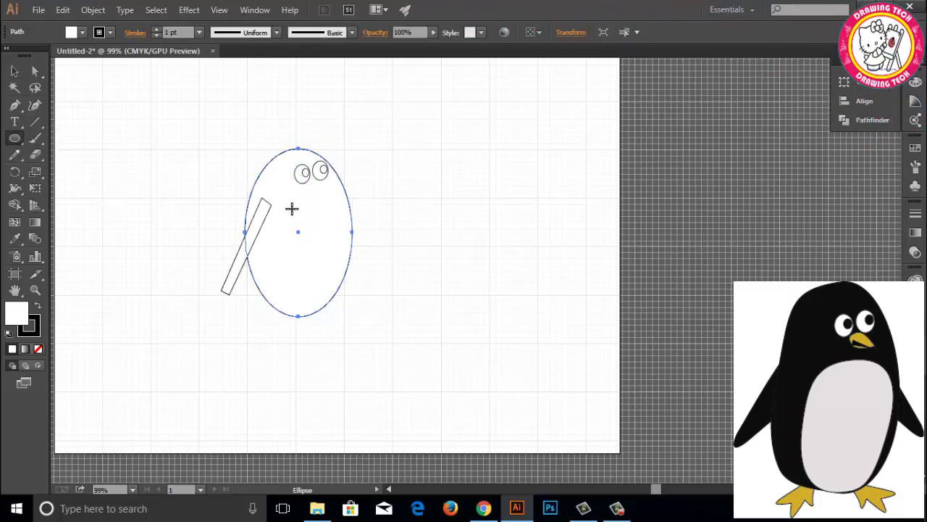
# Step: Draw a belly oval inside the body, widen it leftward and move it lower
pyautogui.moveTo(292, 209); pyautogui.dragTo(344, 310)
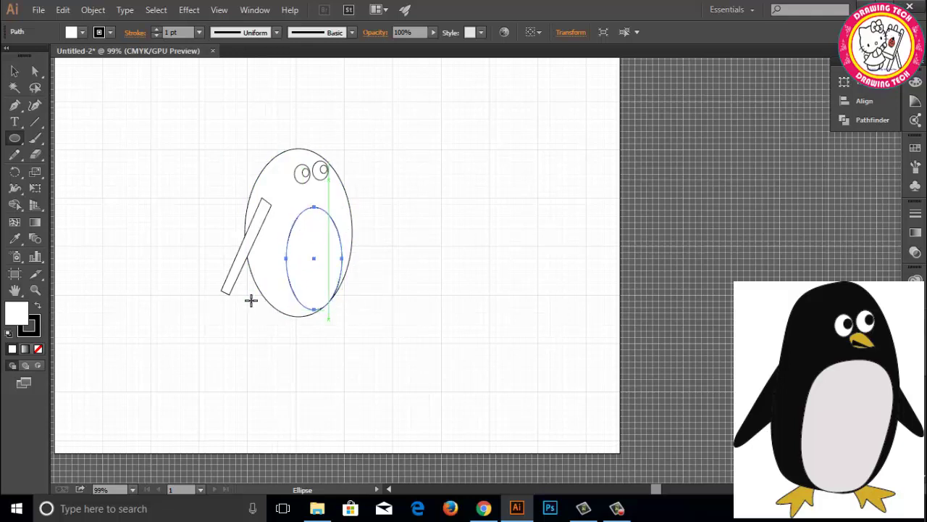
pyautogui.click(14, 71)
pyautogui.moveTo(276, 259); pyautogui.dragTo(274, 259)
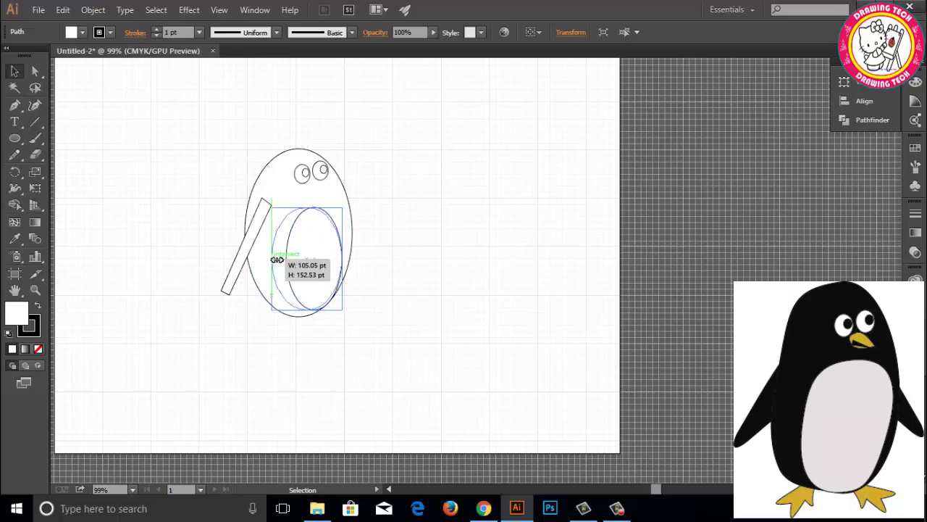
pyautogui.moveTo(299, 307); pyautogui.dragTo(295, 311)
pyautogui.click(364, 307)
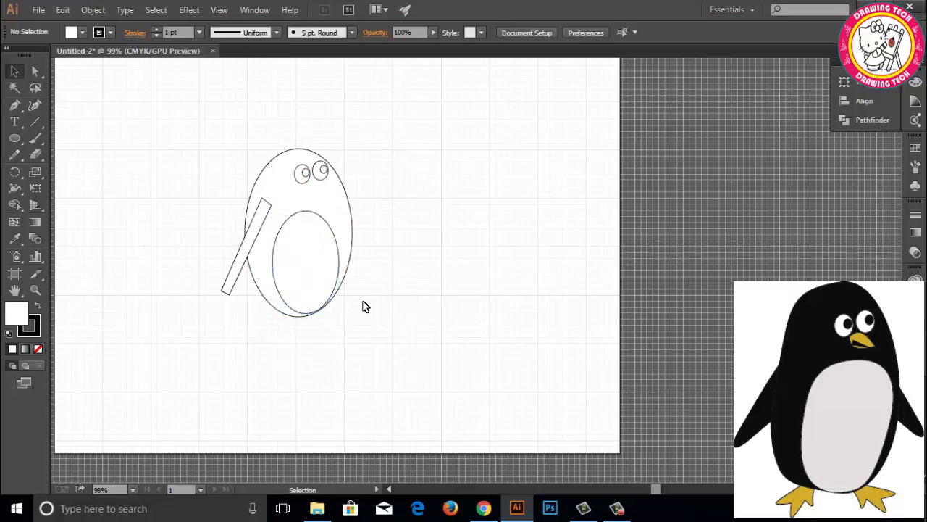
# Step: Stretch the belly oval's top edge upward with its bounding-box handle
pyautogui.click(321, 229)
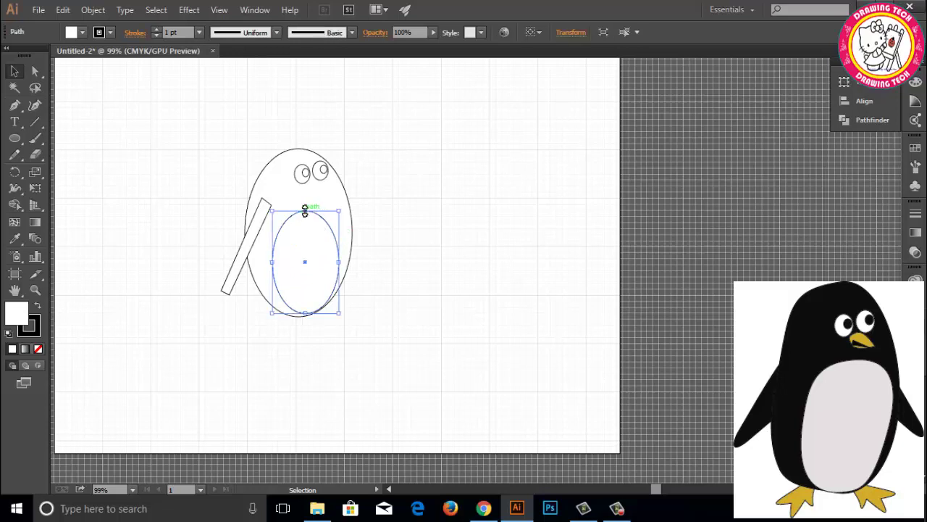
pyautogui.moveTo(305, 211); pyautogui.dragTo(308, 208)
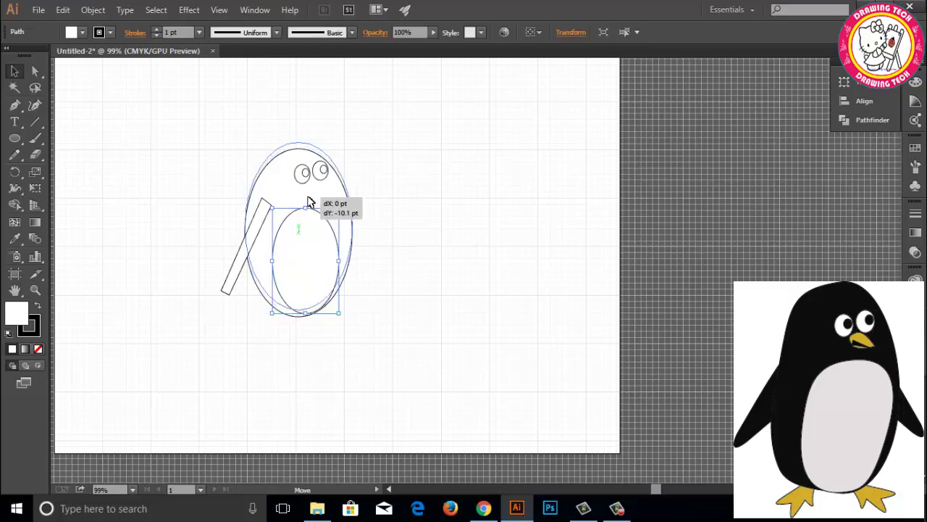
pyautogui.click(347, 290)
pyautogui.press('a')
pyautogui.press('v')
pyautogui.click(340, 279)
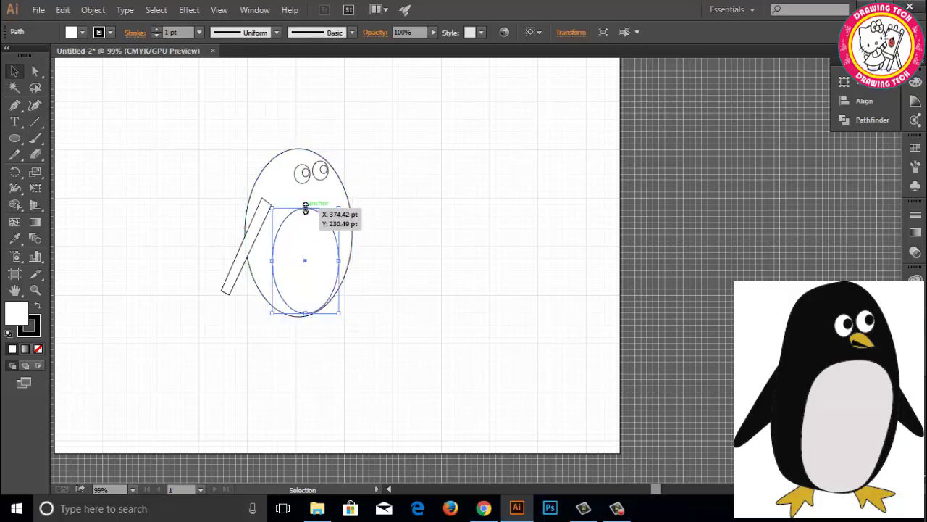
pyautogui.moveTo(304, 208)
pyautogui.mouseDown()
pyautogui.moveTo(356, 204)
pyautogui.moveTo(321, 222)
pyautogui.mouseUp()
# Step: Shift the belly down-left and pull its lower-left curve downward with Direct Selection
pyautogui.click(369, 245)
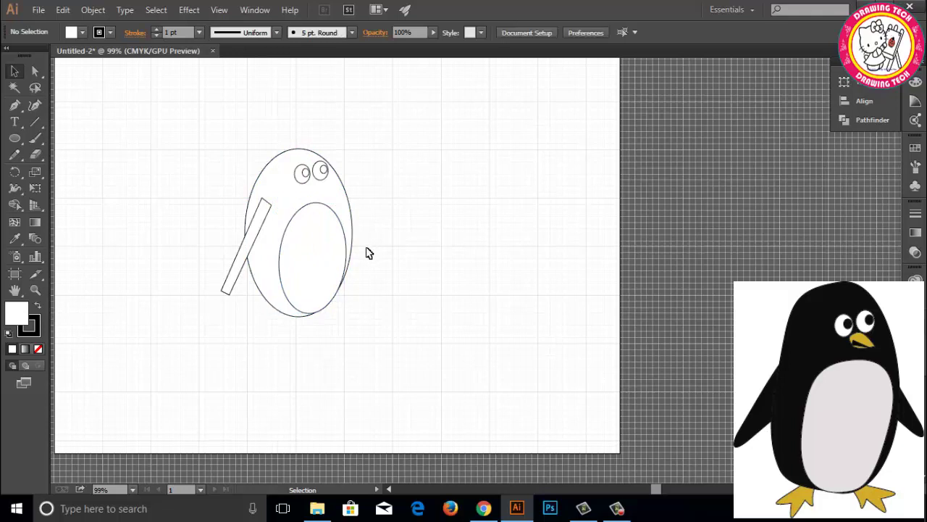
pyautogui.click(310, 250)
pyautogui.moveTo(290, 259); pyautogui.dragTo(285, 261)
pyautogui.click(368, 294)
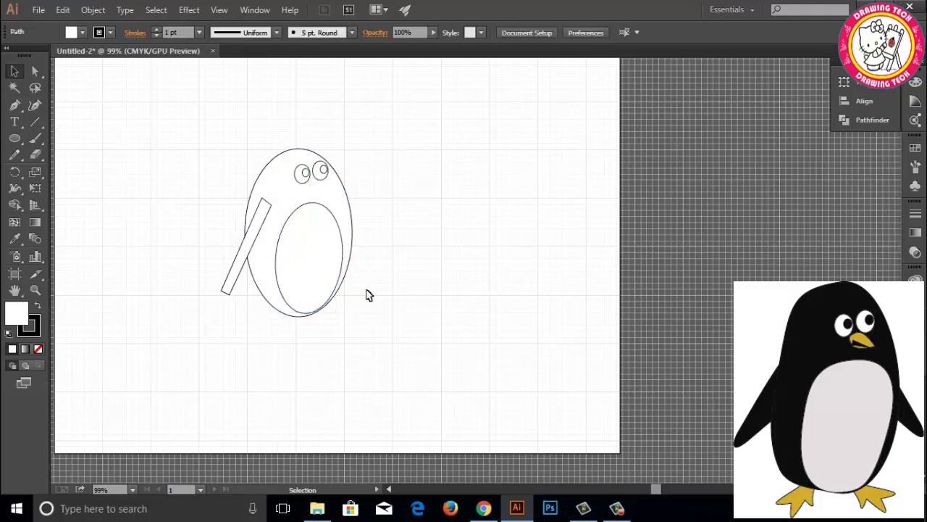
pyautogui.click(279, 272)
pyautogui.press('a')
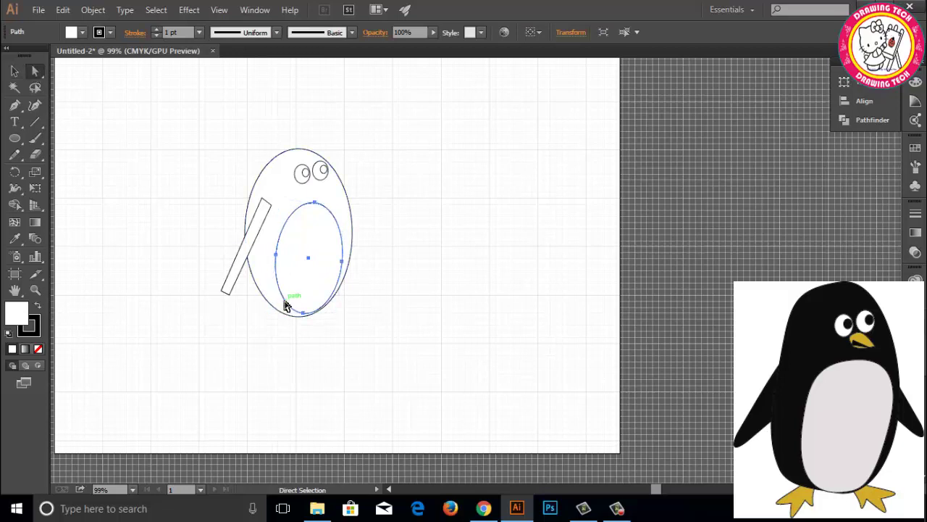
pyautogui.moveTo(286, 306); pyautogui.dragTo(325, 318)
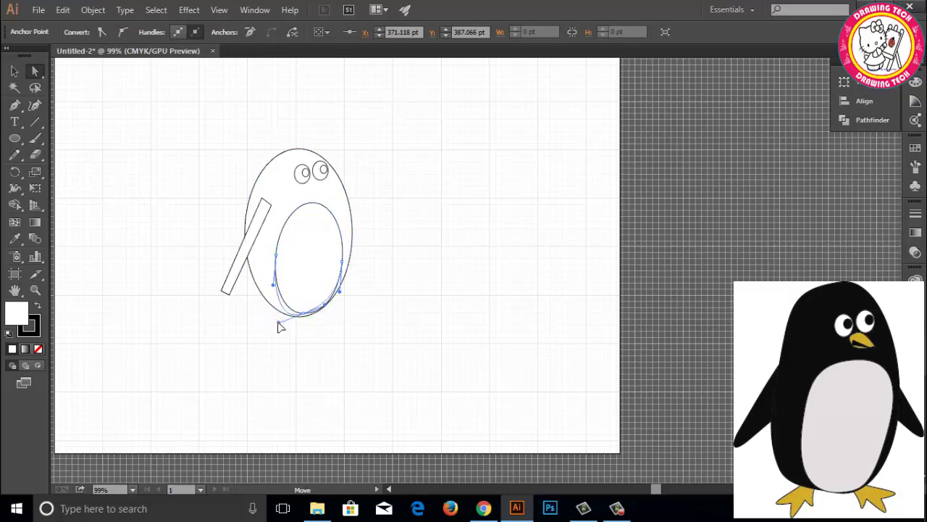
pyautogui.moveTo(277, 324); pyautogui.dragTo(289, 317)
# Step: Nudge the belly shape down and right with the arrow keys
pyautogui.click(319, 326)
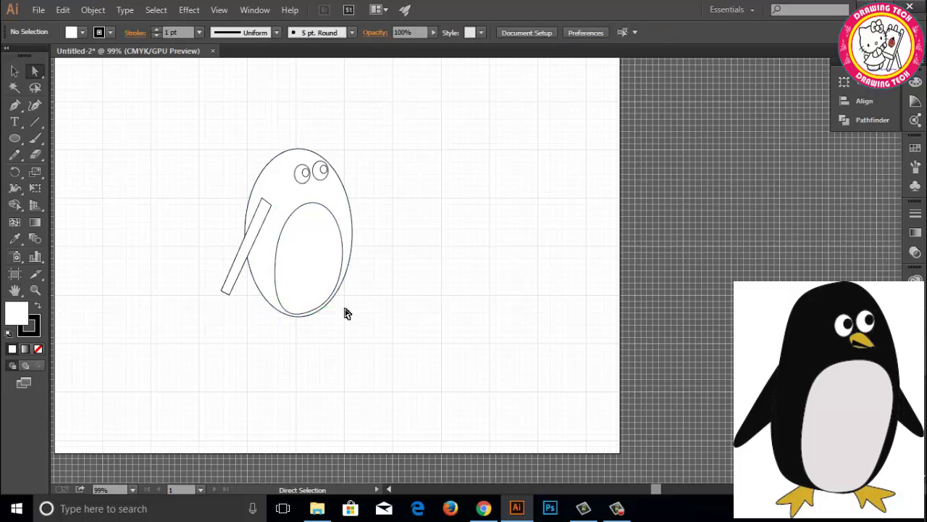
pyautogui.click(324, 314)
pyautogui.press('Down')
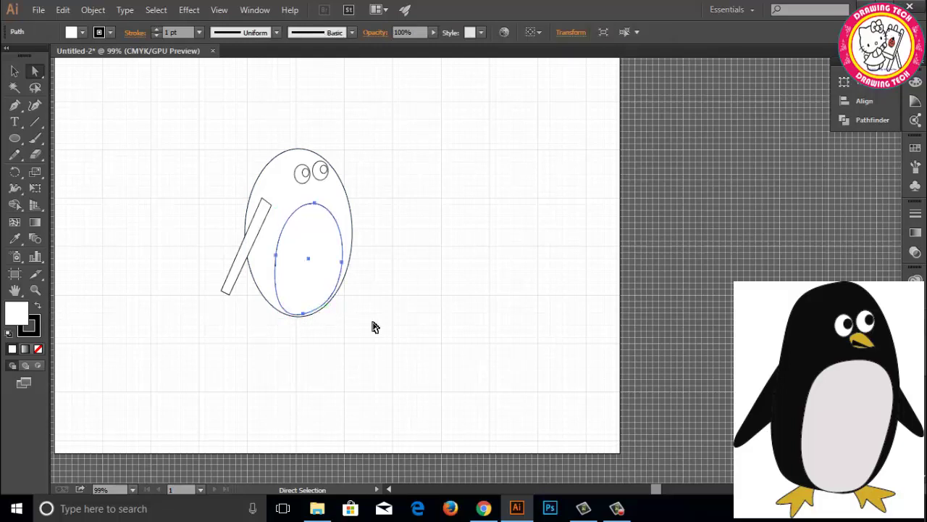
pyautogui.press('Down')
pyautogui.press('Right')
pyautogui.press('Down')
pyautogui.press('Right')
pyautogui.click(374, 328)
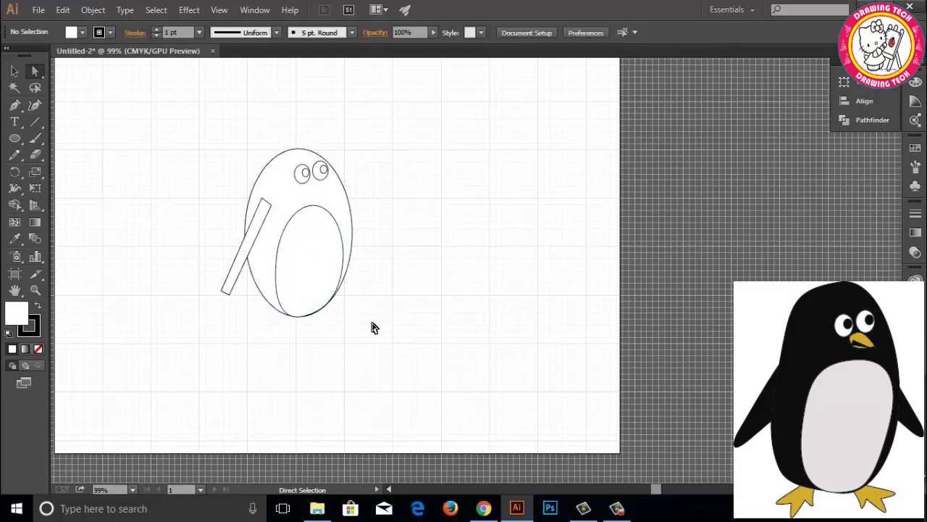
# Step: Flatten the belly's top anchor and pull its lower-left side outward
pyautogui.click(315, 206)
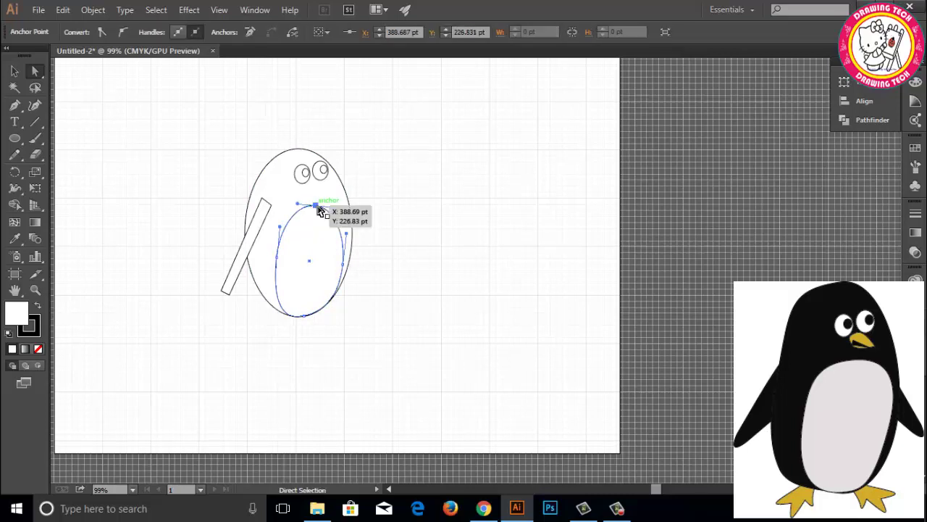
pyautogui.moveTo(302, 205)
pyautogui.mouseDown()
pyautogui.moveTo(284, 203)
pyautogui.moveTo(339, 205)
pyautogui.mouseUp()
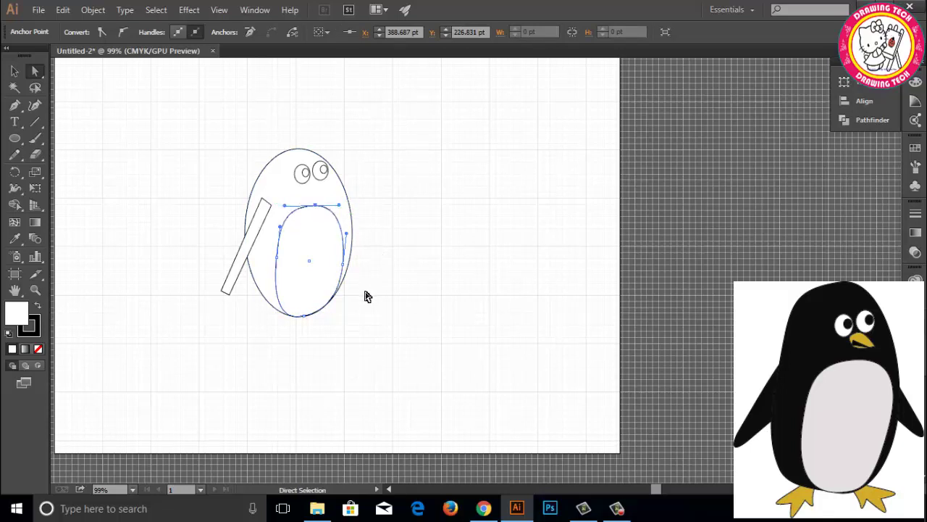
pyautogui.moveTo(277, 265); pyautogui.dragTo(274, 290)
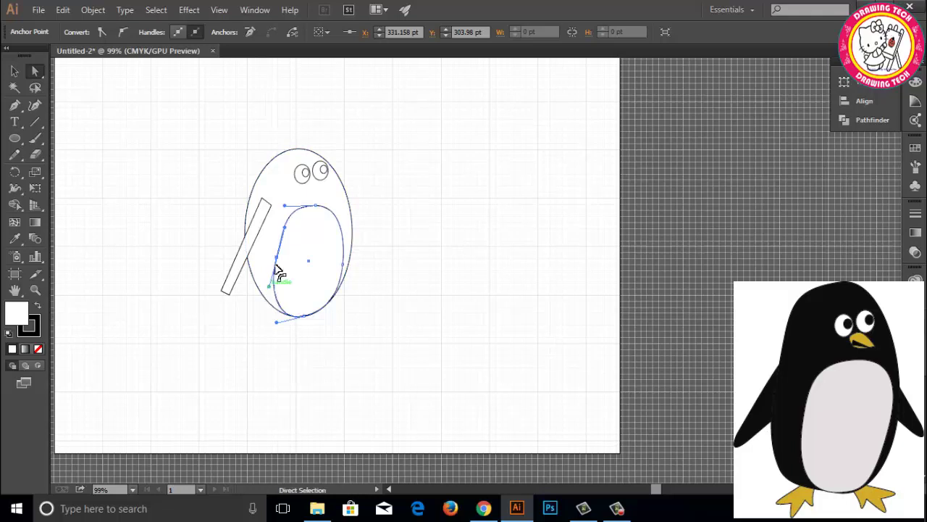
pyautogui.moveTo(281, 227); pyautogui.dragTo(279, 230)
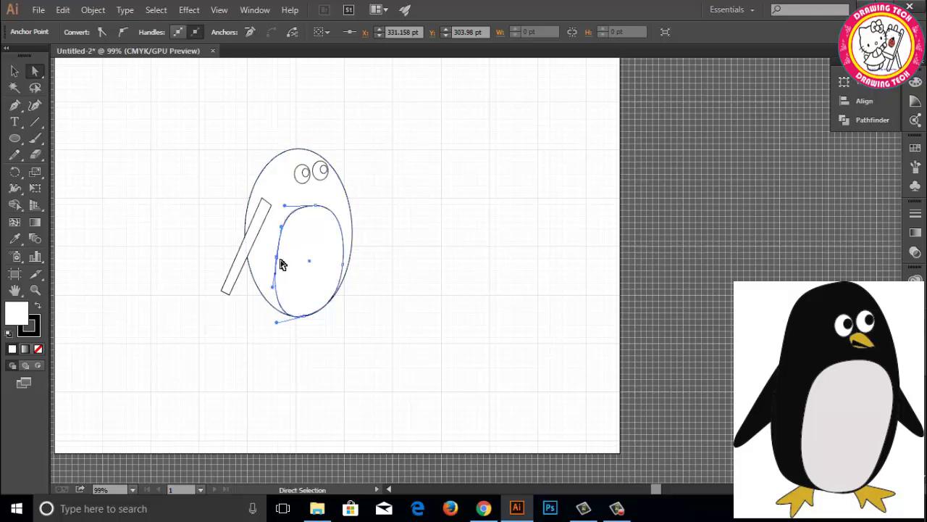
pyautogui.moveTo(277, 262); pyautogui.dragTo(271, 262)
# Step: Drag the body outline's bottom and lower-left handles out for a rounder base
pyautogui.click(383, 341)
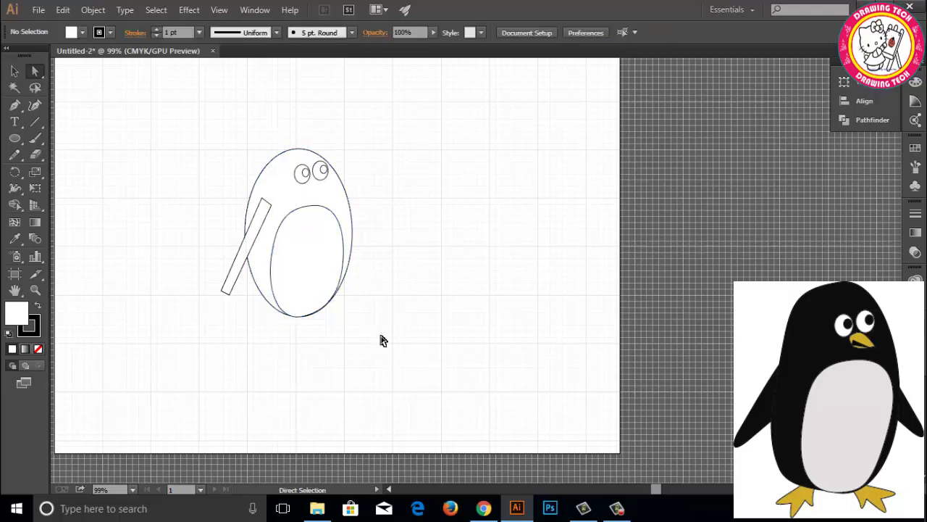
pyautogui.click(270, 315)
pyautogui.moveTo(268, 317); pyautogui.dragTo(255, 317)
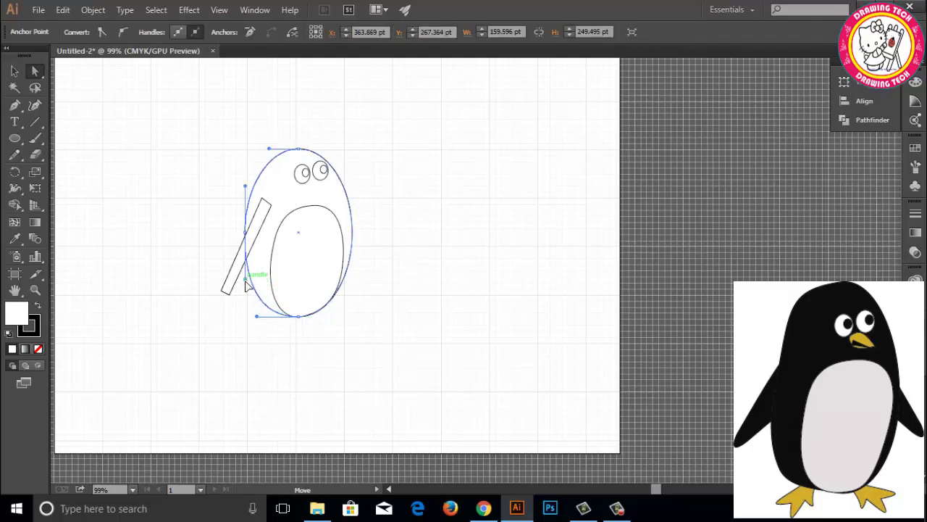
pyautogui.moveTo(246, 279); pyautogui.dragTo(245, 297)
pyautogui.click(302, 340)
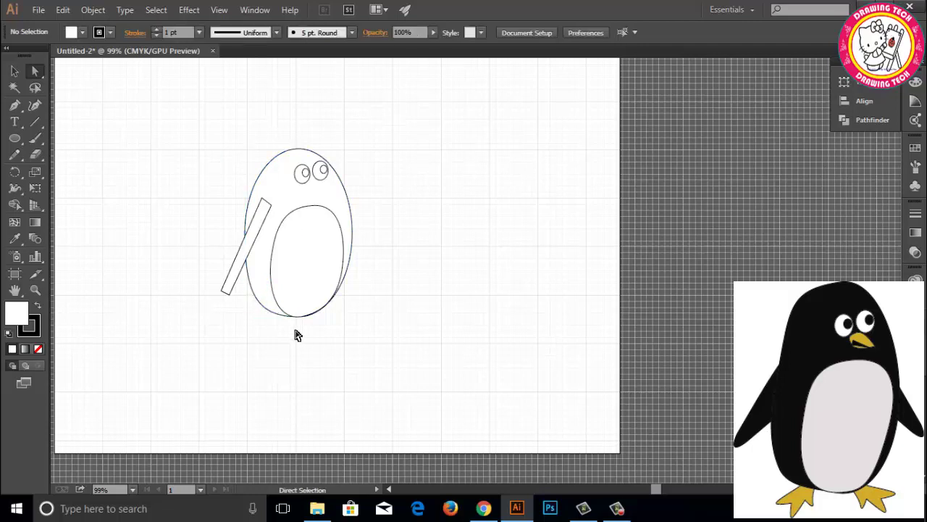
pyautogui.click(259, 319)
pyautogui.moveTo(259, 319); pyautogui.dragTo(258, 315)
pyautogui.click(288, 329)
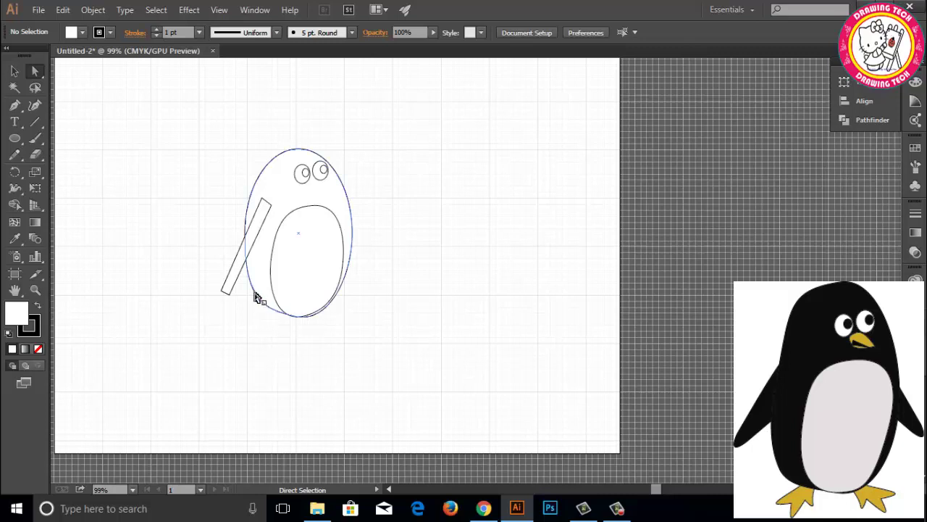
pyautogui.moveTo(245, 296); pyautogui.dragTo(241, 299)
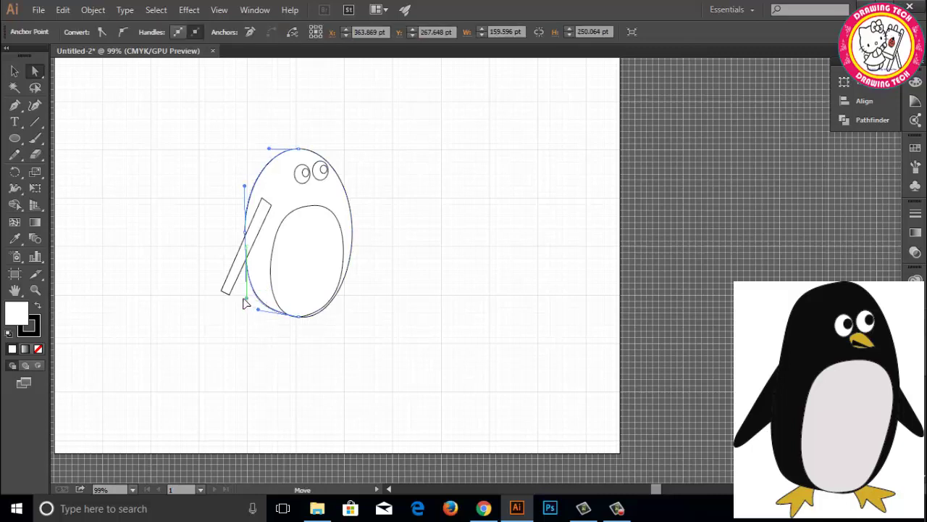
pyautogui.click(279, 337)
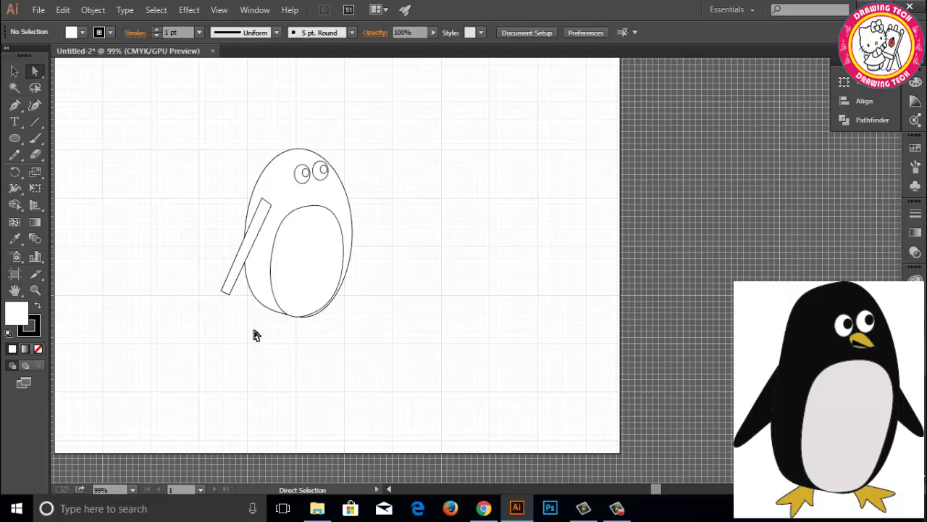
# Step: Curve the flipper's bottom tip with the Anchor Point tool
pyautogui.moveTo(15, 105); pyautogui.dragTo(40, 109)
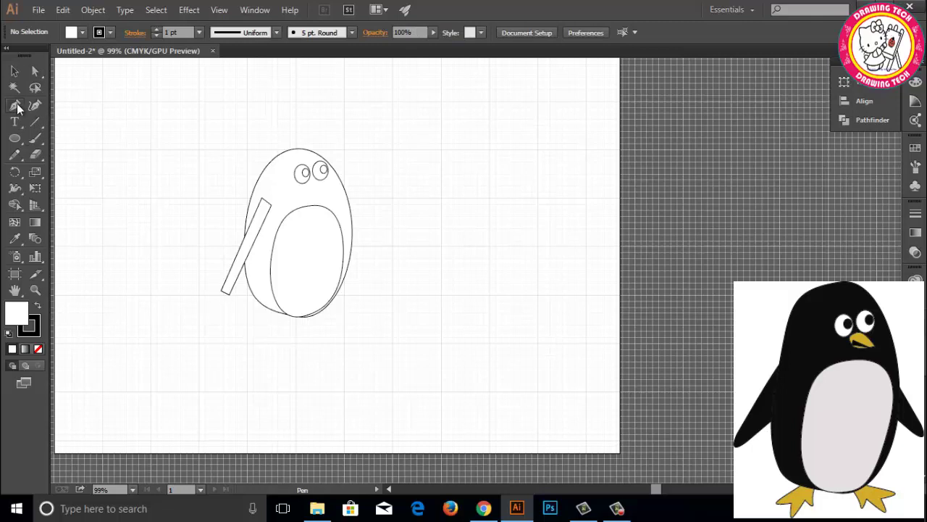
pyautogui.click(54, 150)
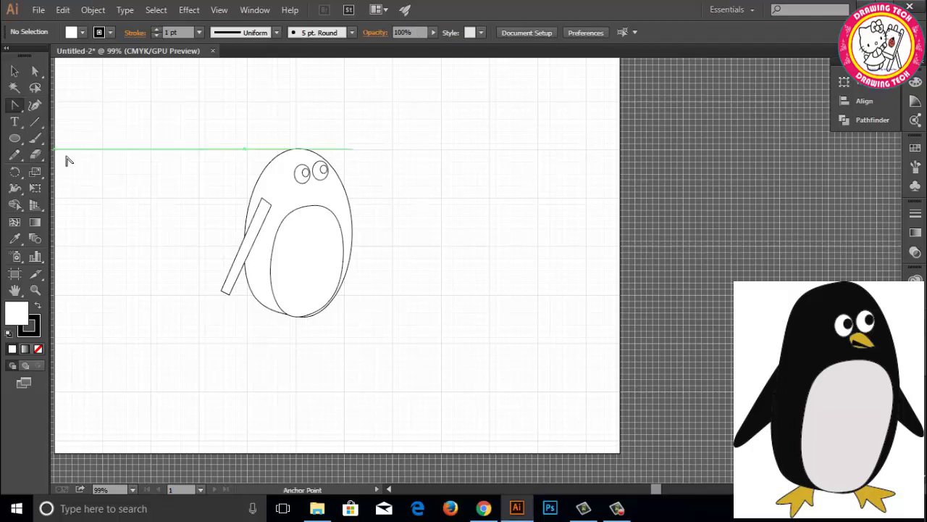
pyautogui.click(223, 293)
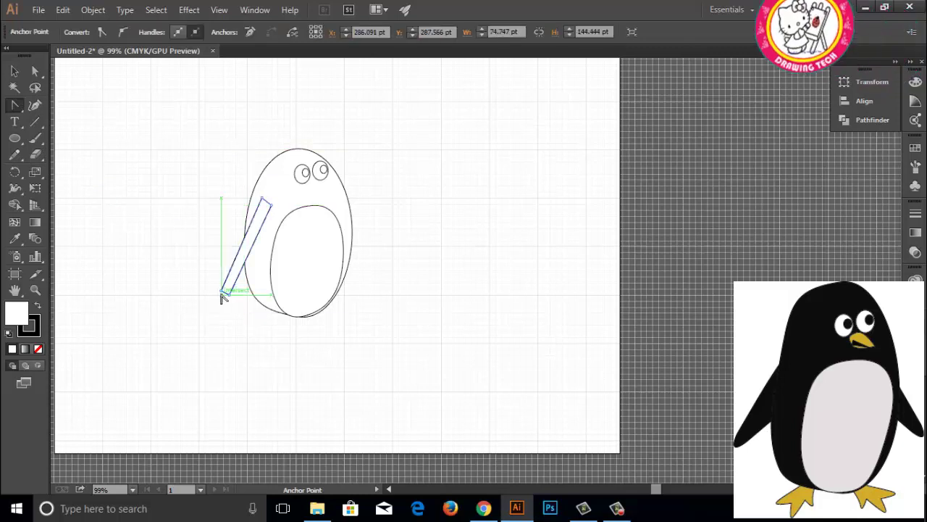
pyautogui.moveTo(217, 292); pyautogui.dragTo(215, 307)
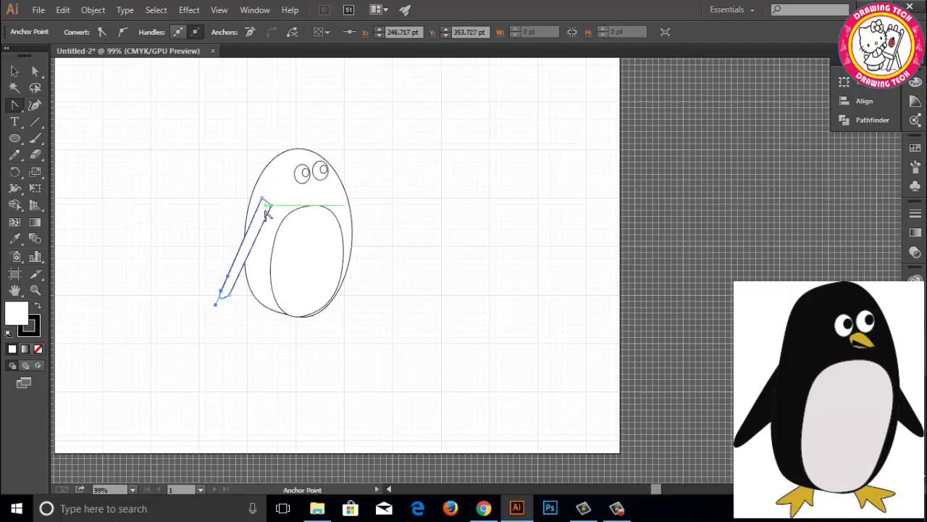
pyautogui.moveTo(215, 305); pyautogui.dragTo(210, 308)
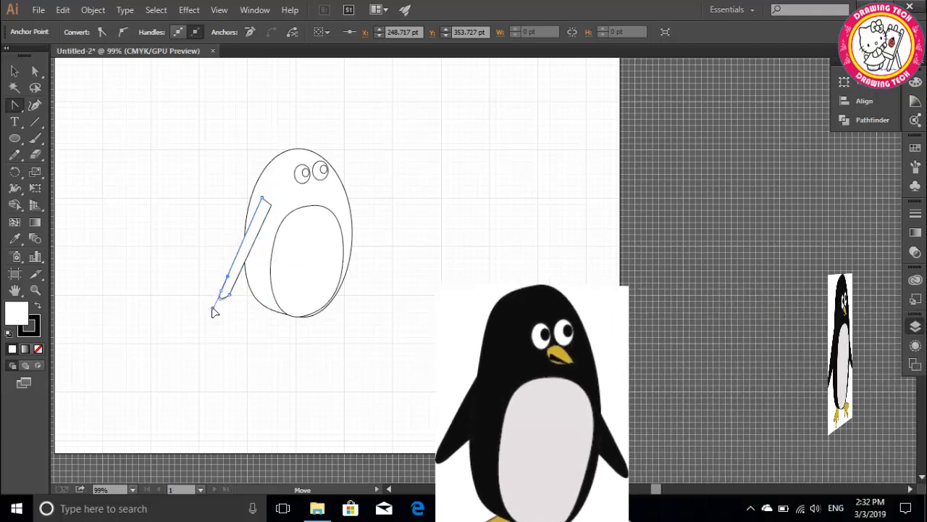
pyautogui.moveTo(213, 315); pyautogui.dragTo(213, 306)
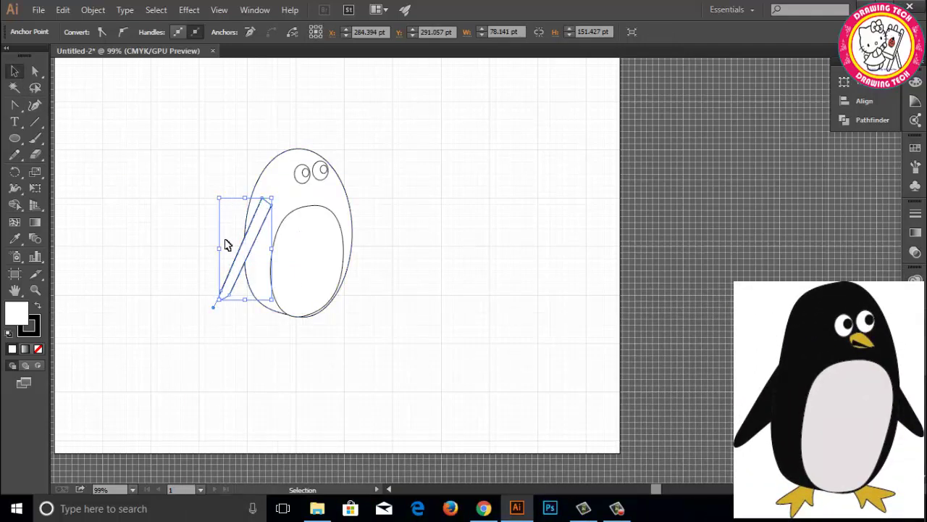
# Step: Widen the flipper leftward, rotate it slightly clockwise, and move it up
pyautogui.moveTo(218, 248); pyautogui.dragTo(206, 248)
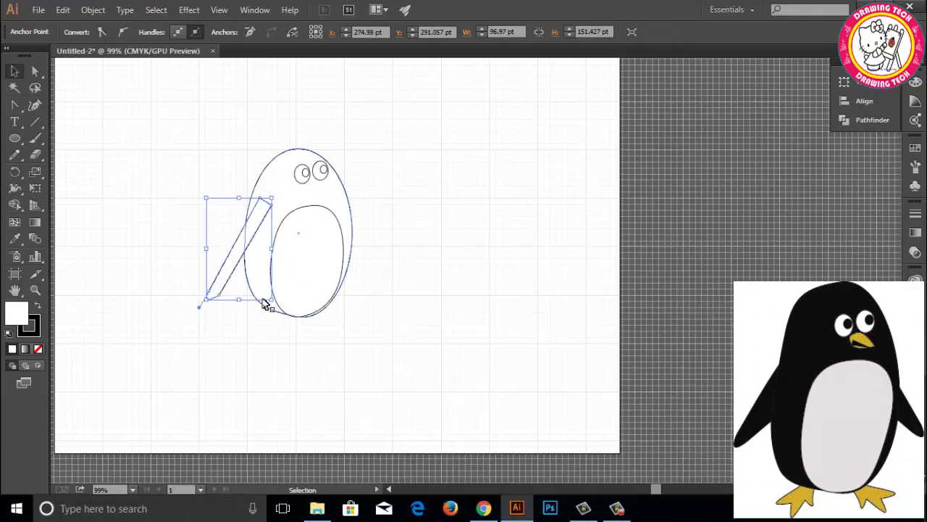
pyautogui.moveTo(272, 194)
pyautogui.mouseDown()
pyautogui.moveTo(273, 210)
pyautogui.moveTo(282, 202)
pyautogui.mouseUp()
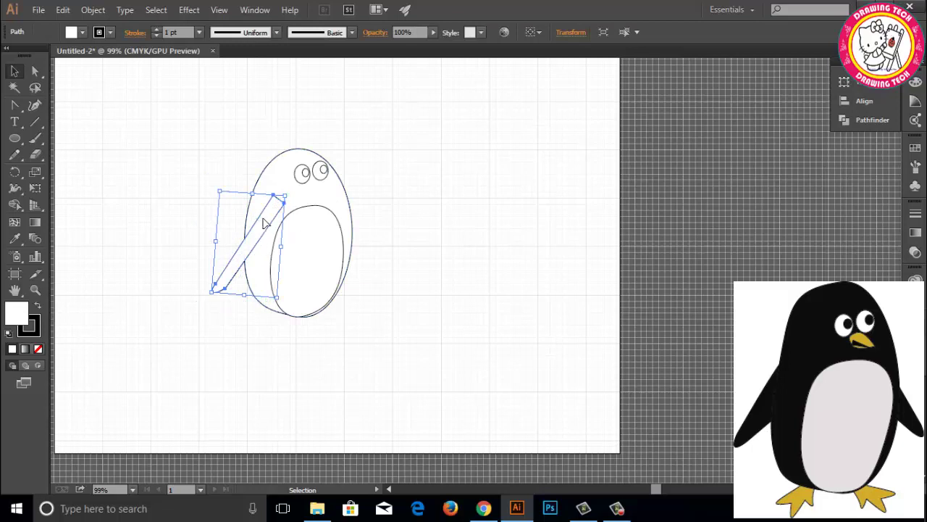
pyautogui.moveTo(264, 223); pyautogui.dragTo(264, 217)
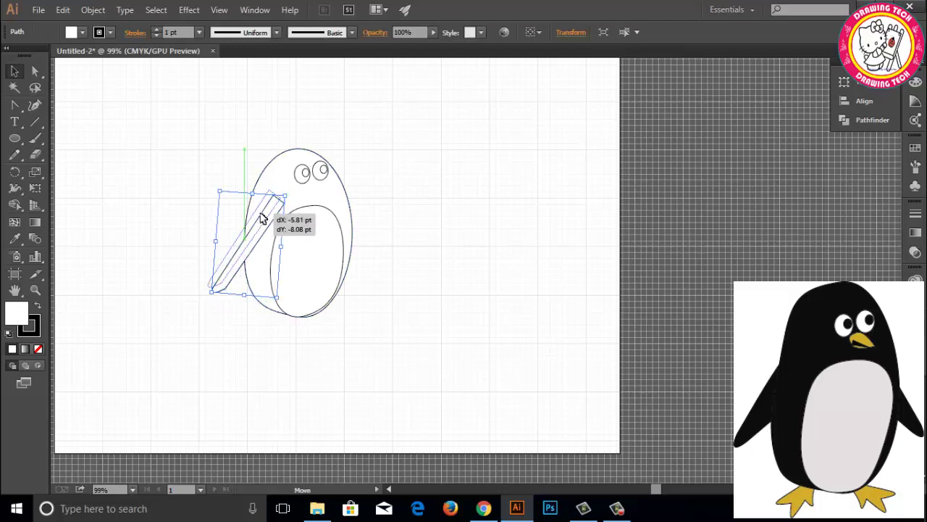
pyautogui.click(254, 341)
pyautogui.click(232, 274)
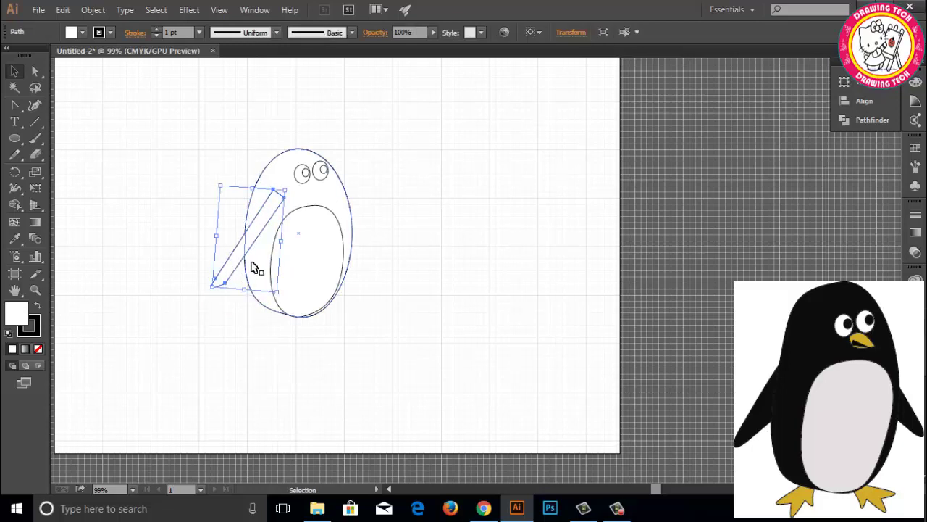
# Step: Add an anchor on the wing's outer edge and push it down and right
pyautogui.click(34, 70)
pyautogui.click(255, 246)
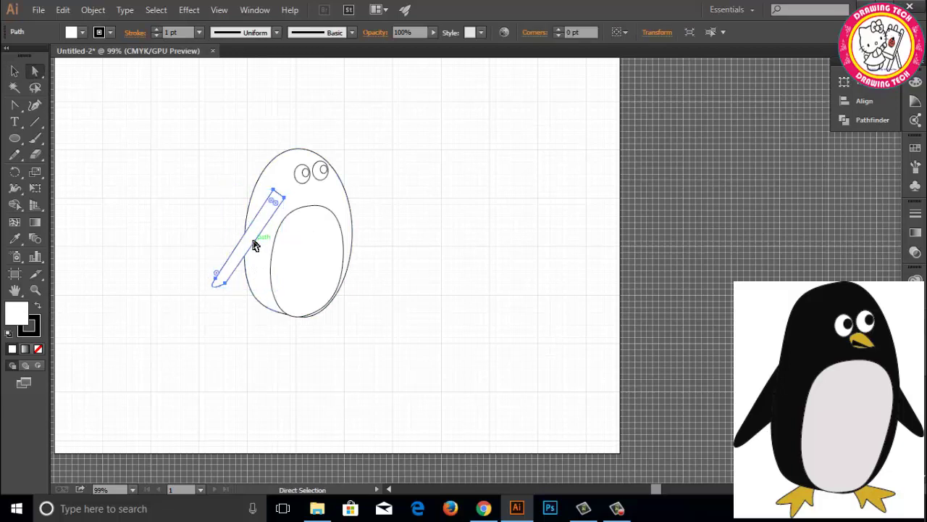
pyautogui.moveTo(35, 105); pyautogui.dragTo(80, 118)
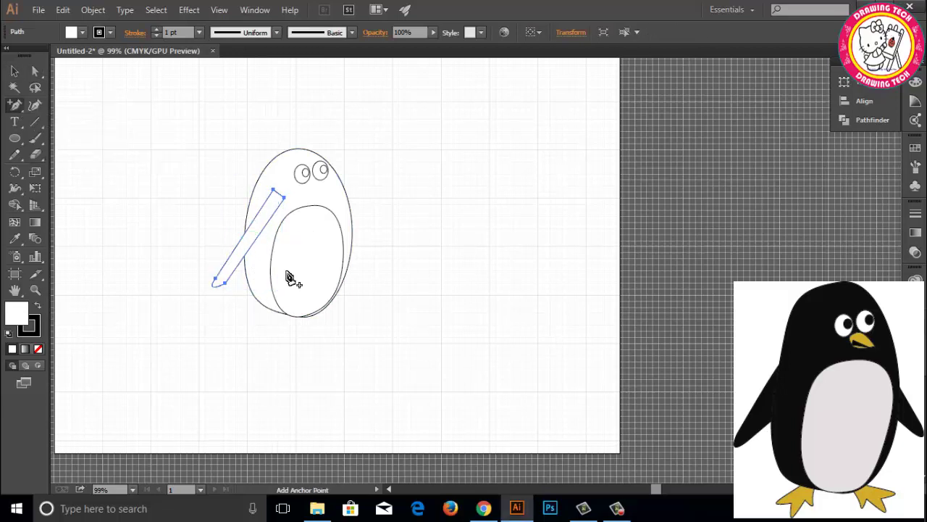
pyautogui.click(249, 251)
pyautogui.press('a')
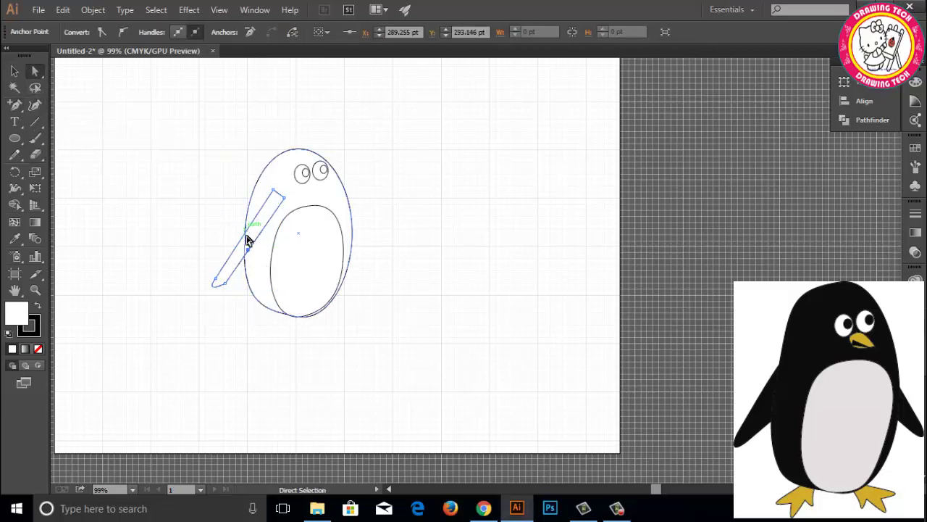
pyautogui.moveTo(249, 252); pyautogui.dragTo(252, 252)
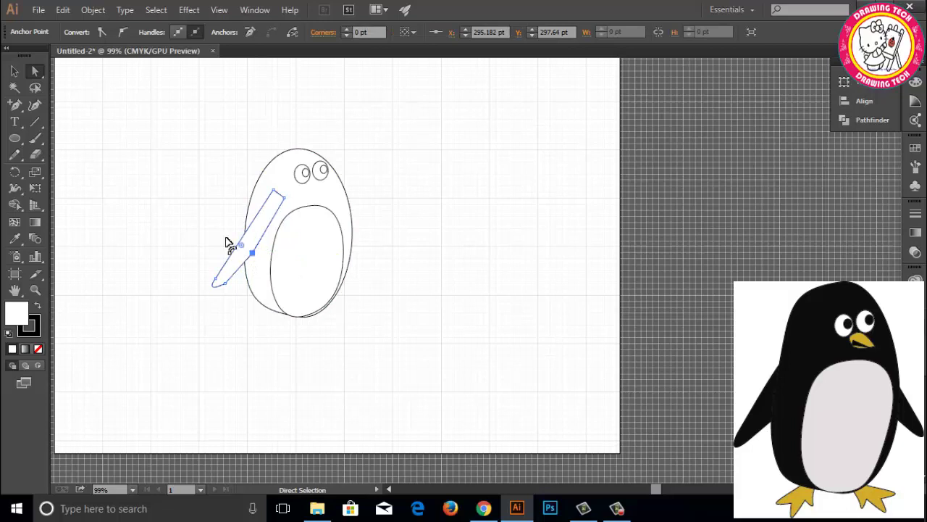
# Step: Add a second wing anchor to bend the outer edge and lengthen the lower tip
pyautogui.click(15, 104)
pyautogui.click(239, 244)
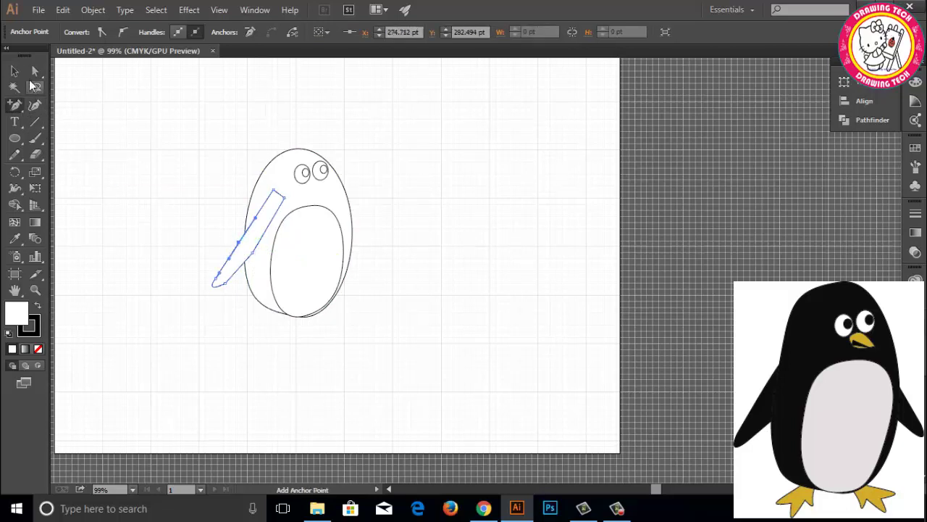
pyautogui.click(35, 70)
pyautogui.moveTo(240, 245)
pyautogui.mouseDown()
pyautogui.moveTo(245, 230)
pyautogui.moveTo(257, 256)
pyautogui.moveTo(247, 268)
pyautogui.mouseUp()
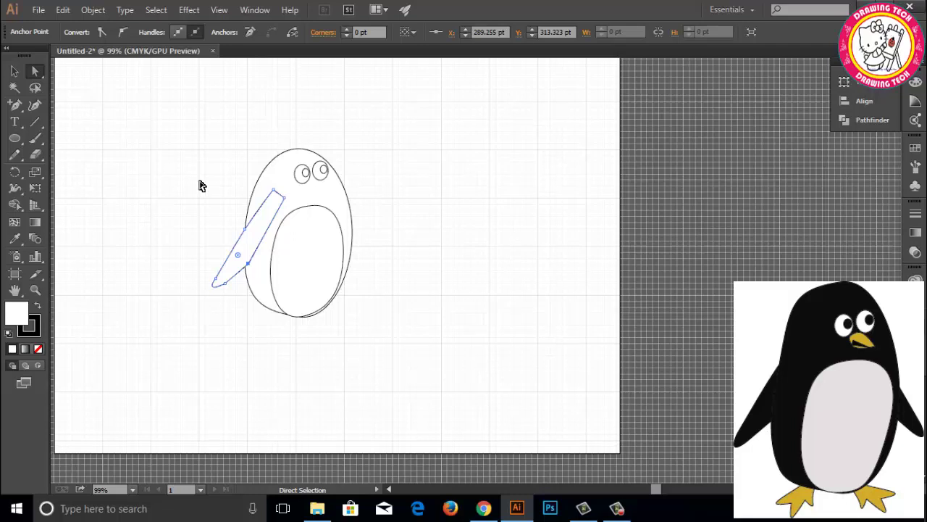
pyautogui.moveTo(214, 282)
pyautogui.mouseDown()
pyautogui.moveTo(204, 293)
pyautogui.moveTo(226, 257)
pyautogui.mouseUp()
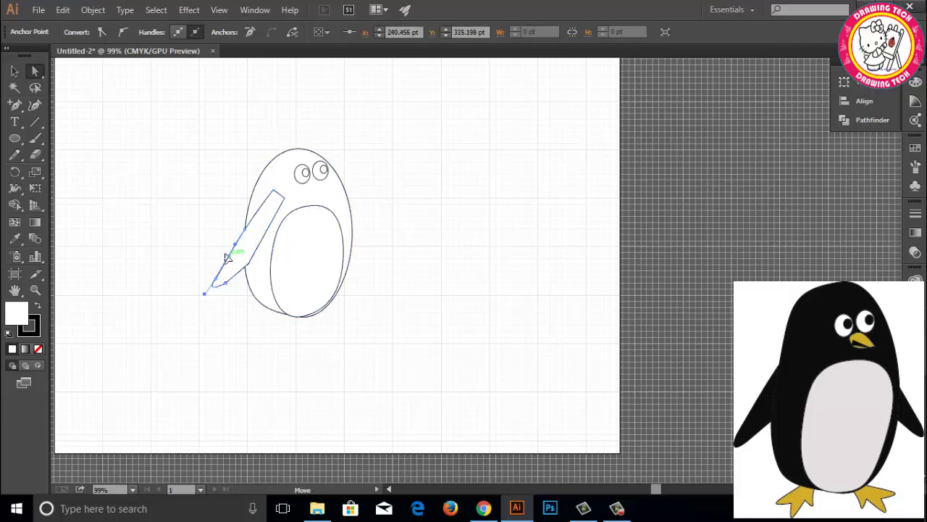
pyautogui.click(205, 293)
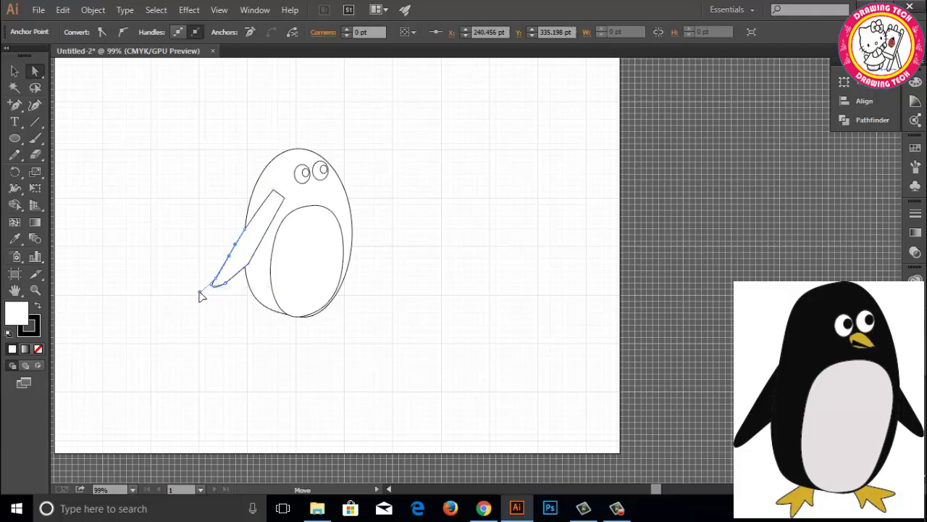
pyautogui.moveTo(209, 295); pyautogui.dragTo(208, 300)
pyautogui.click(162, 228)
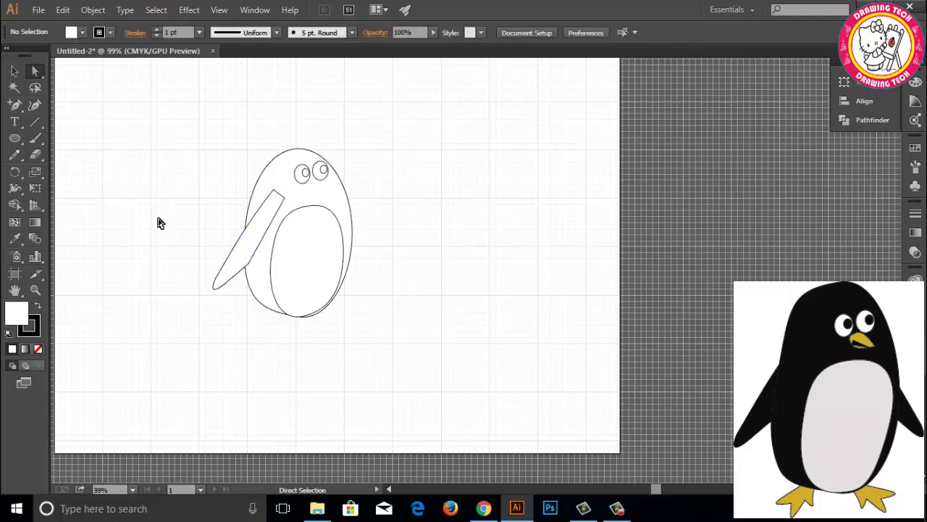
pyautogui.click(16, 71)
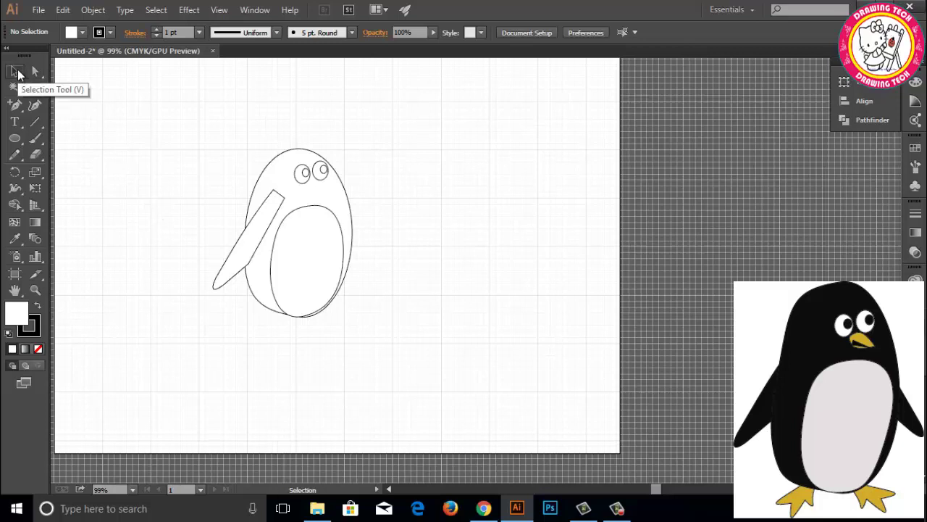
# Step: Draw a closed triangular beak with the Pen just below the eyes
pyautogui.click(15, 105)
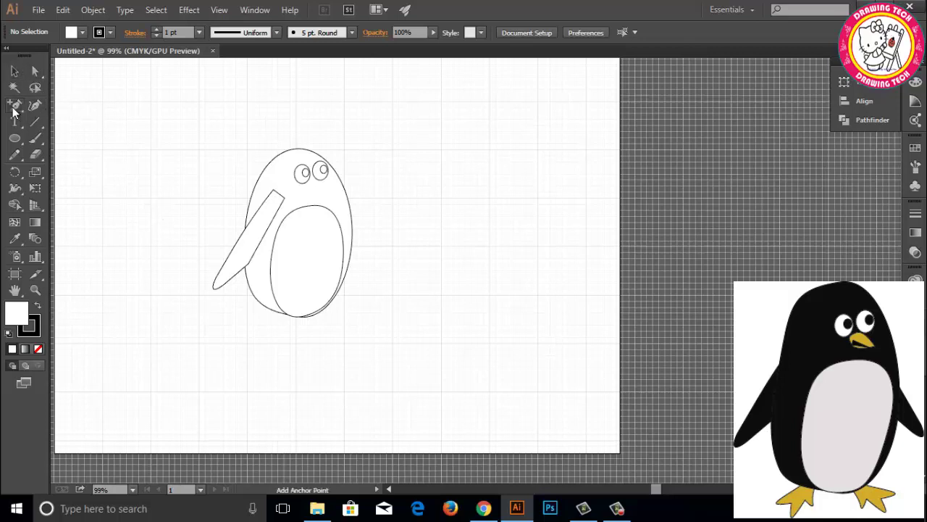
pyautogui.click(313, 182)
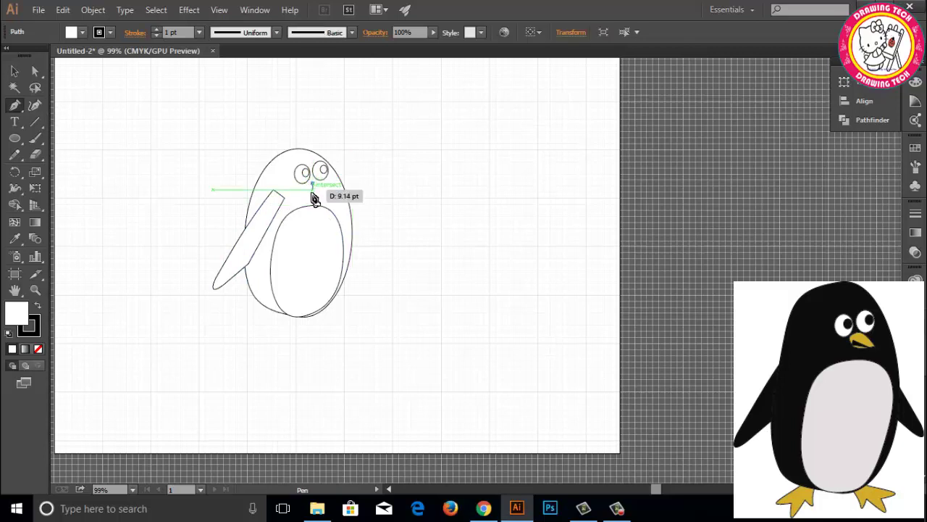
pyautogui.click(312, 193)
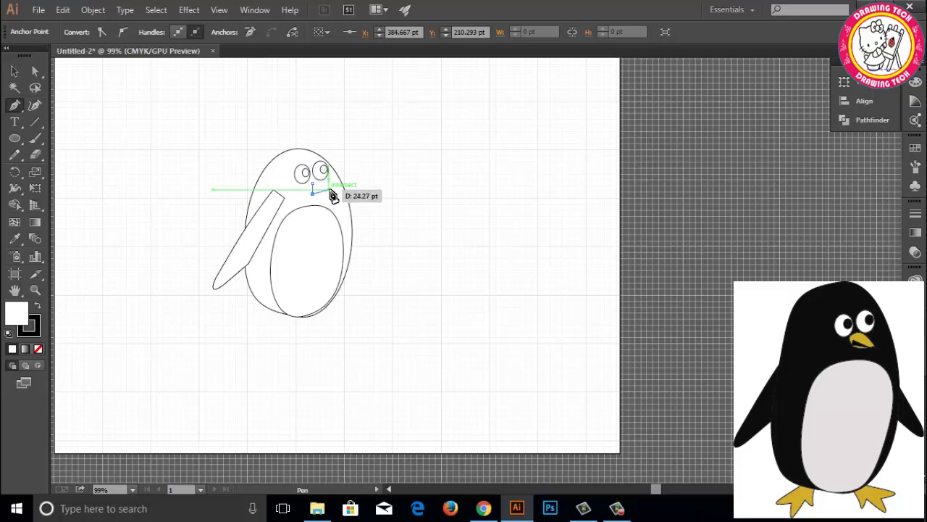
pyautogui.click(333, 196)
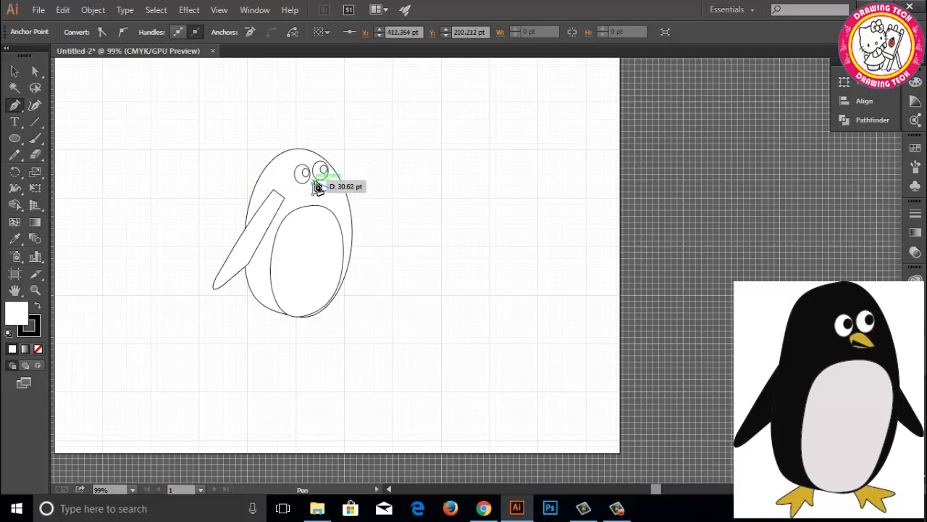
pyautogui.click(315, 184)
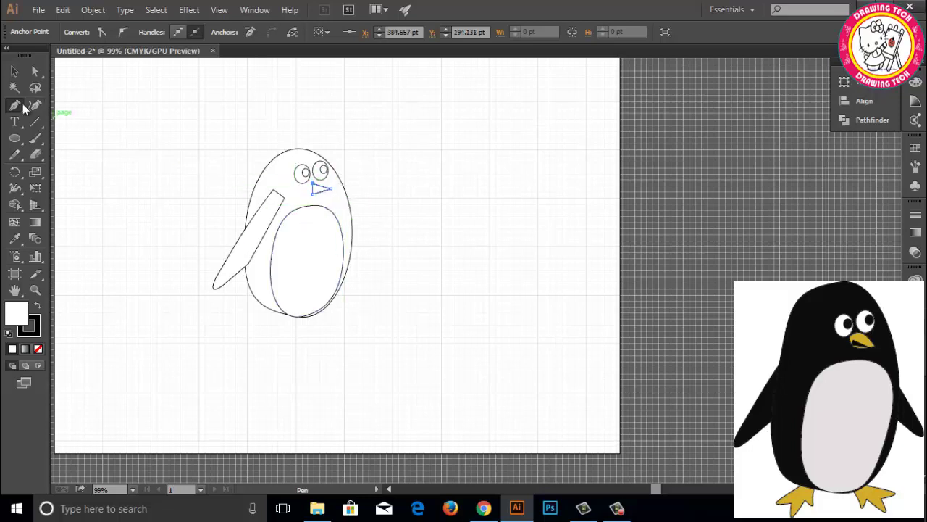
# Step: Round one beak corner with the Anchor Point tool and nudge the beak up
pyautogui.moveTo(23, 104); pyautogui.dragTo(42, 150)
pyautogui.moveTo(310, 192)
pyautogui.mouseDown()
pyautogui.moveTo(317, 187)
pyautogui.moveTo(317, 204)
pyautogui.moveTo(335, 200)
pyautogui.mouseUp()
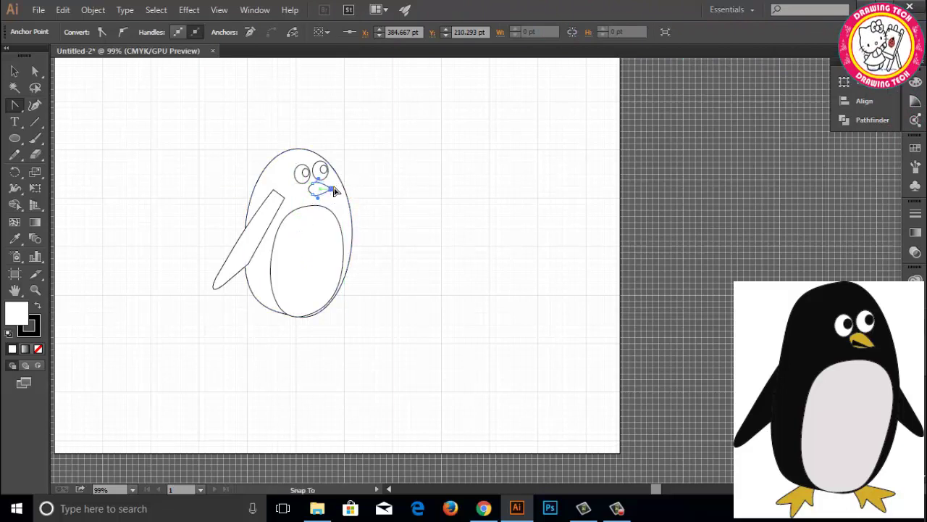
pyautogui.click(14, 71)
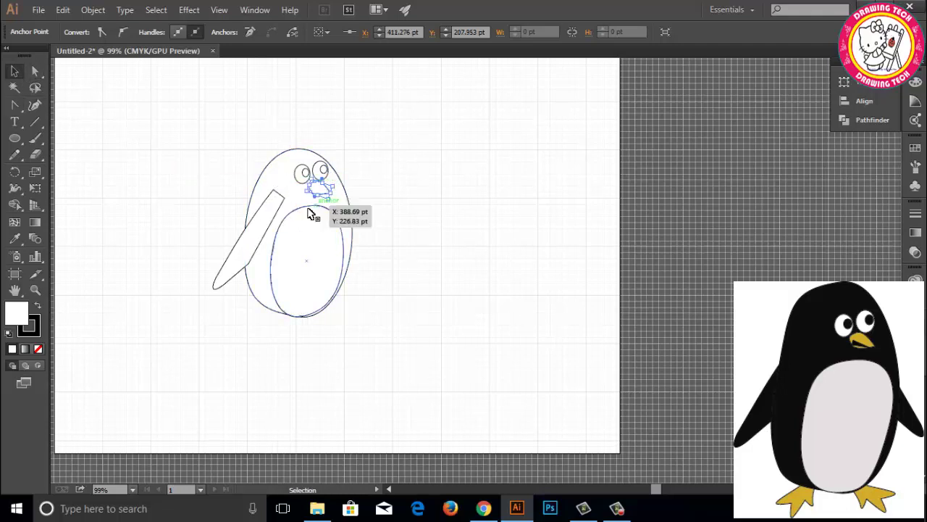
pyautogui.click(158, 166)
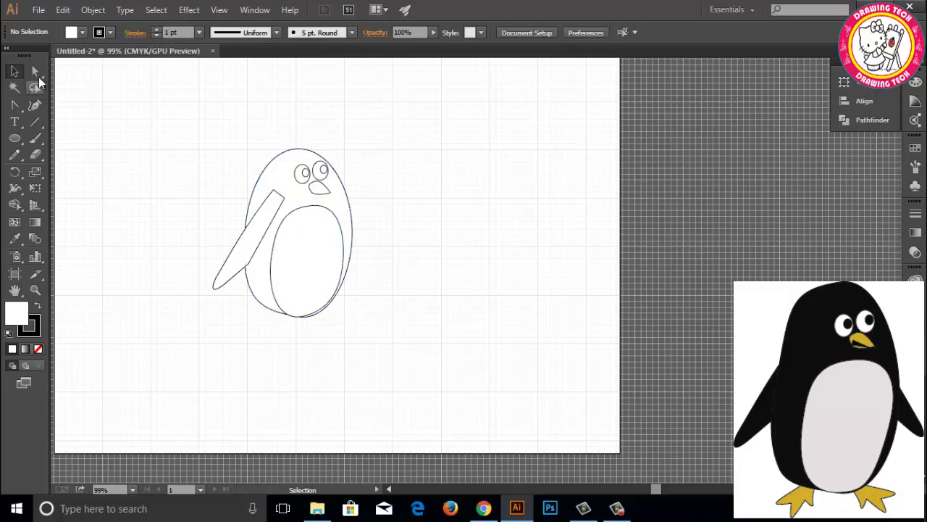
pyautogui.click(316, 197)
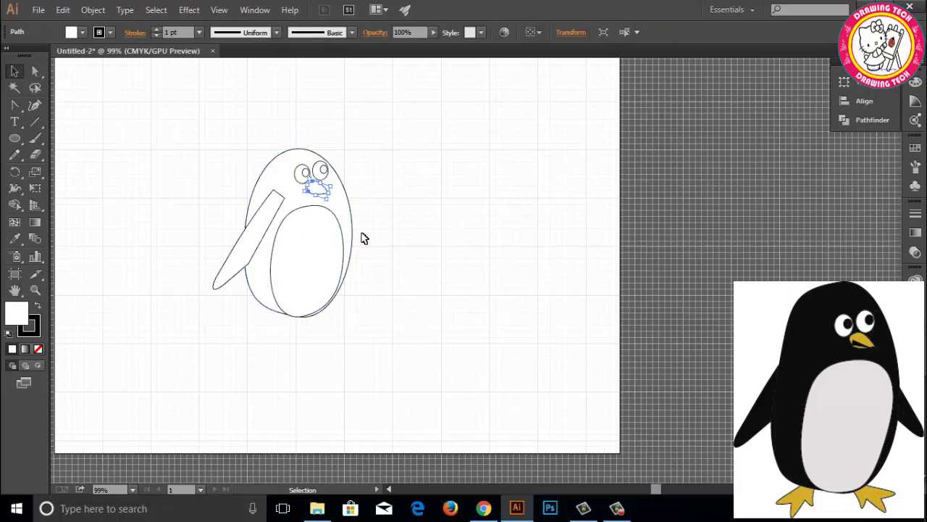
pyautogui.press('Up')
# Step: Widen the belly oval, stretch the body's bottom edge, and tilt the belly slightly clockwise
pyautogui.click(403, 173)
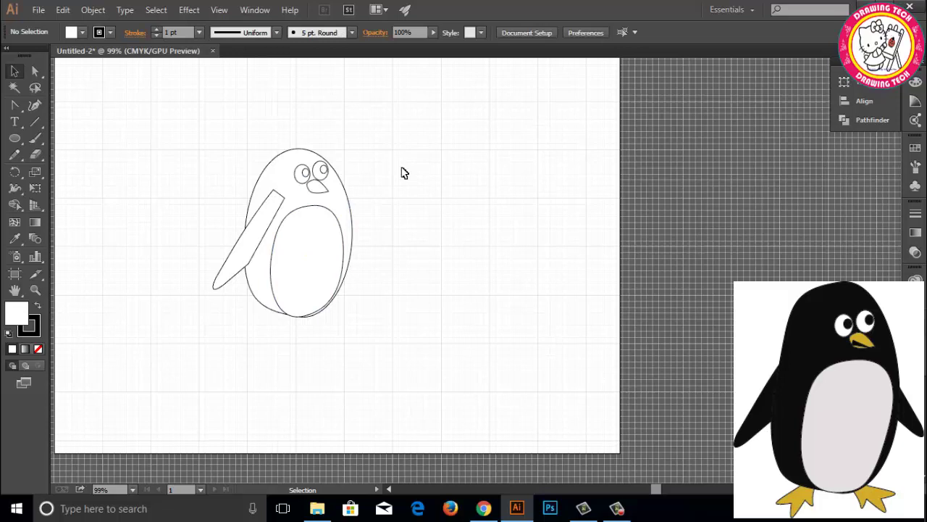
pyautogui.click(321, 314)
pyautogui.moveTo(340, 321); pyautogui.dragTo(345, 321)
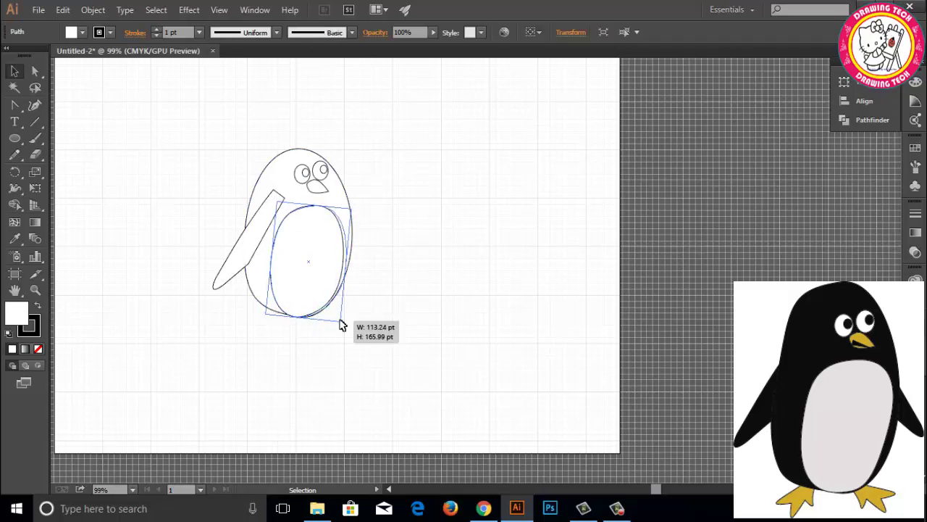
pyautogui.click(355, 323)
pyautogui.click(313, 307)
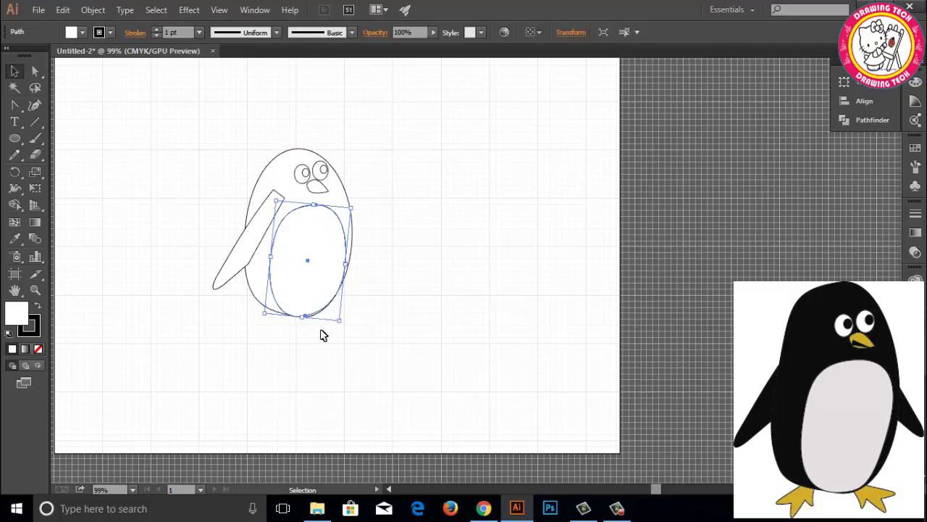
pyautogui.click(293, 331)
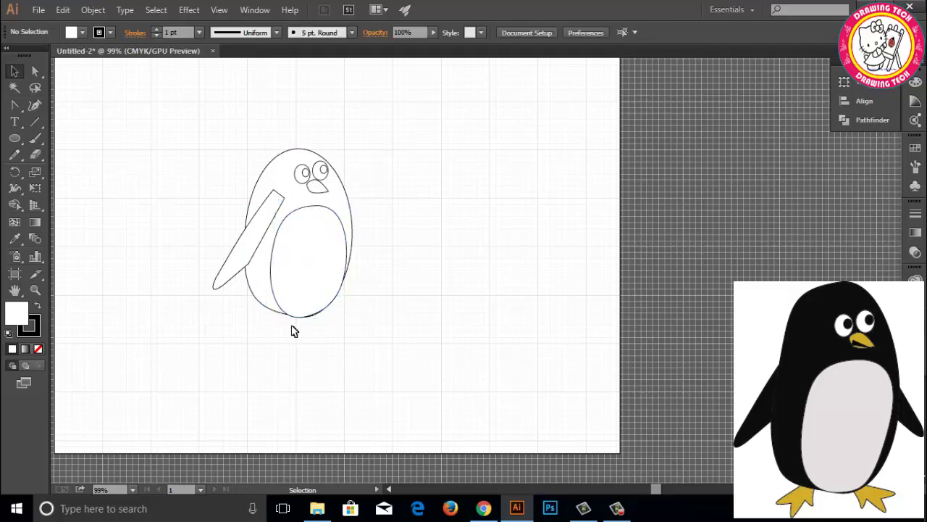
pyautogui.click(252, 304)
pyautogui.moveTo(299, 319); pyautogui.dragTo(270, 316)
pyautogui.click(305, 342)
pyautogui.click(303, 318)
# Step: Drop the body's bottom anchor and lower the belly's bottom point to meet the base
pyautogui.click(273, 310)
pyautogui.click(35, 71)
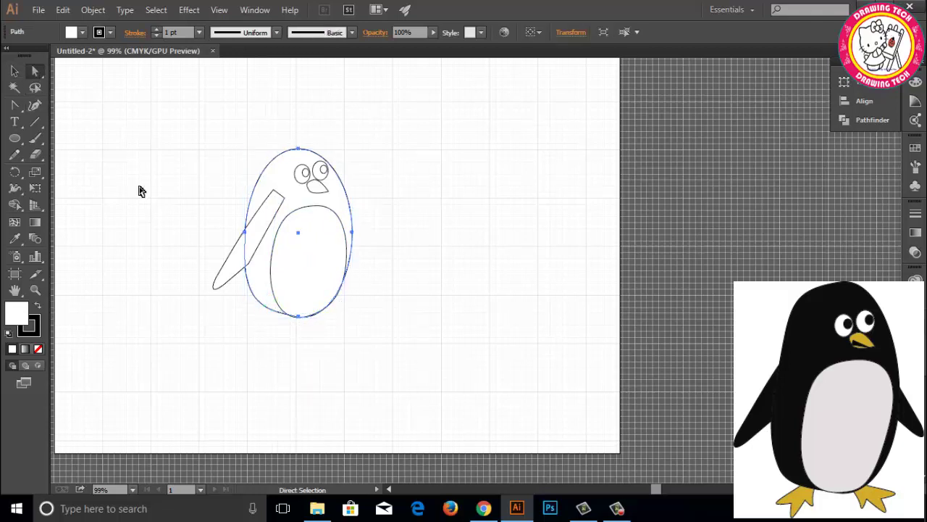
pyautogui.click(299, 318)
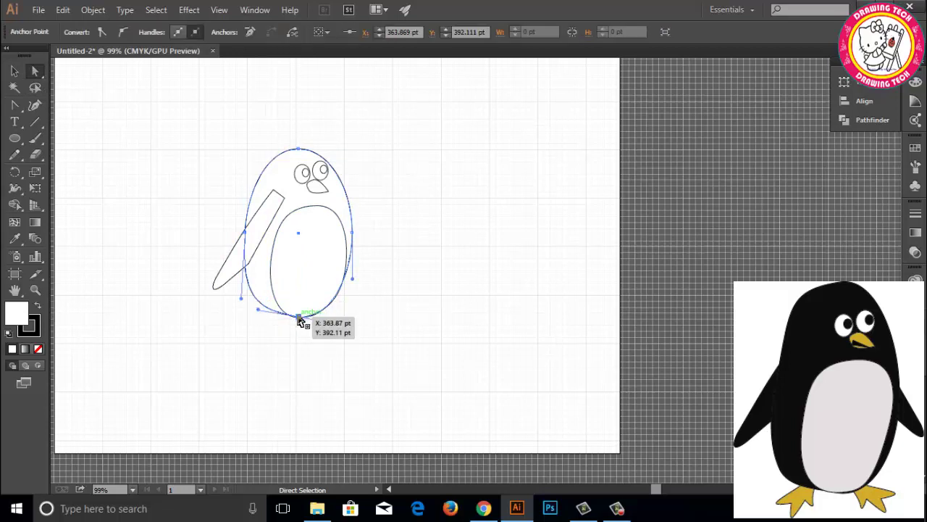
pyautogui.moveTo(299, 320); pyautogui.dragTo(304, 352)
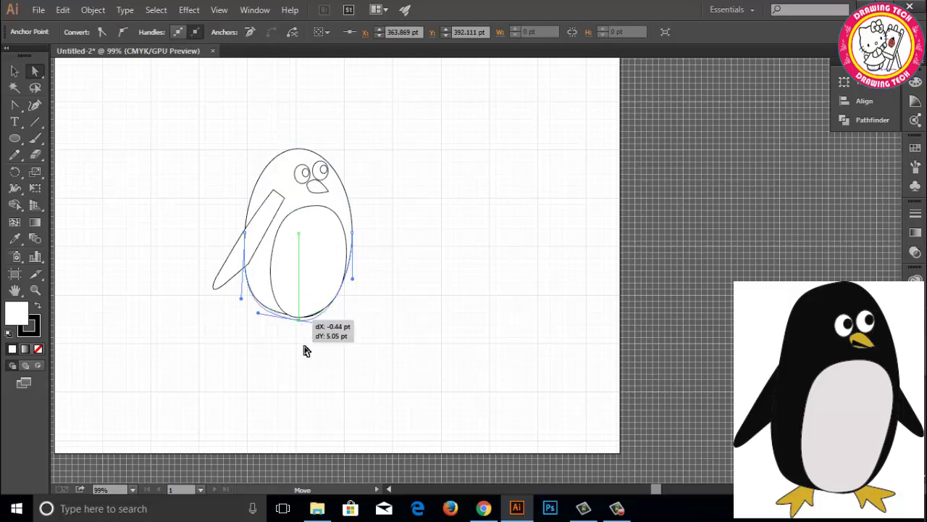
pyautogui.click(304, 358)
pyautogui.click(311, 318)
pyautogui.moveTo(312, 319); pyautogui.dragTo(307, 321)
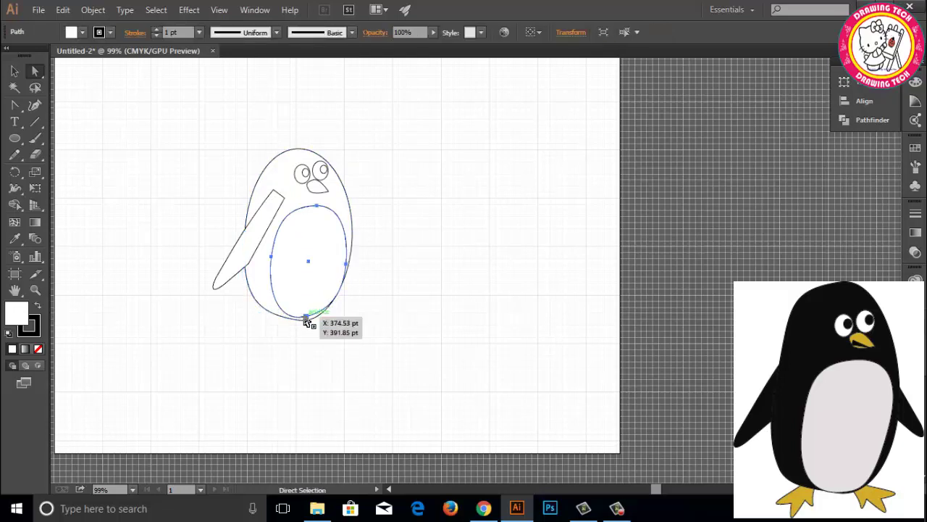
pyautogui.click(311, 341)
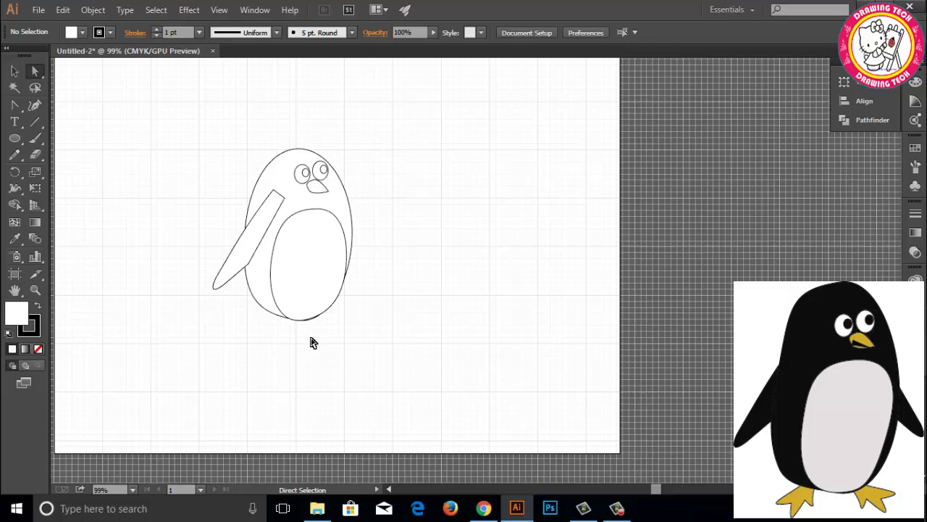
# Step: Reshape the belly's bottom-left curve and right side, and tweak the body outline
pyautogui.click(275, 300)
pyautogui.moveTo(282, 327); pyautogui.dragTo(269, 326)
pyautogui.click(299, 342)
pyautogui.moveTo(348, 273); pyautogui.dragTo(343, 272)
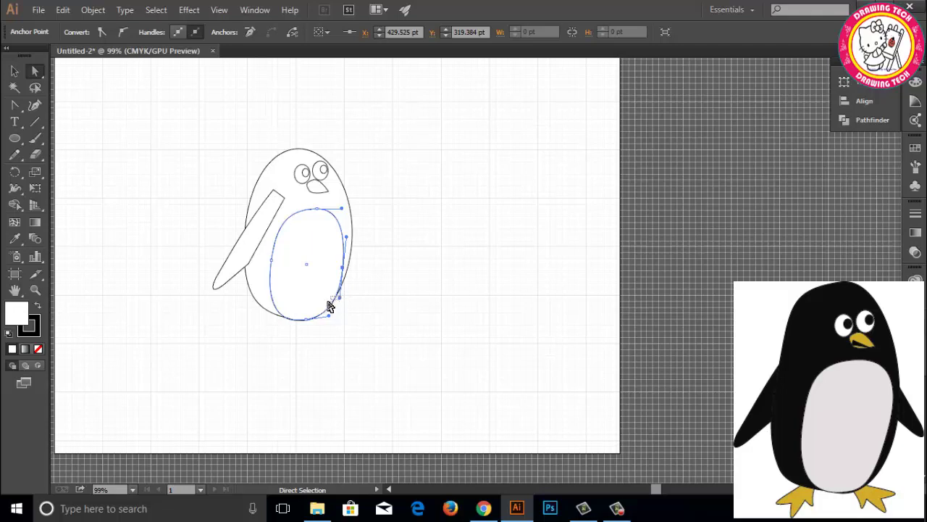
pyautogui.moveTo(335, 305); pyautogui.dragTo(332, 307)
pyautogui.click(356, 317)
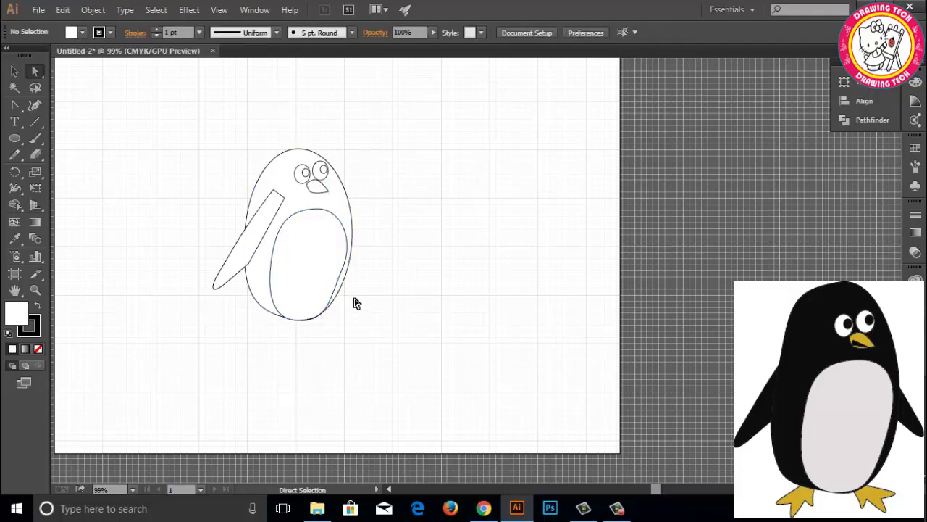
# Step: Pull in the belly's right-side curve and adjust its lower-right edge and anchor
pyautogui.click(350, 250)
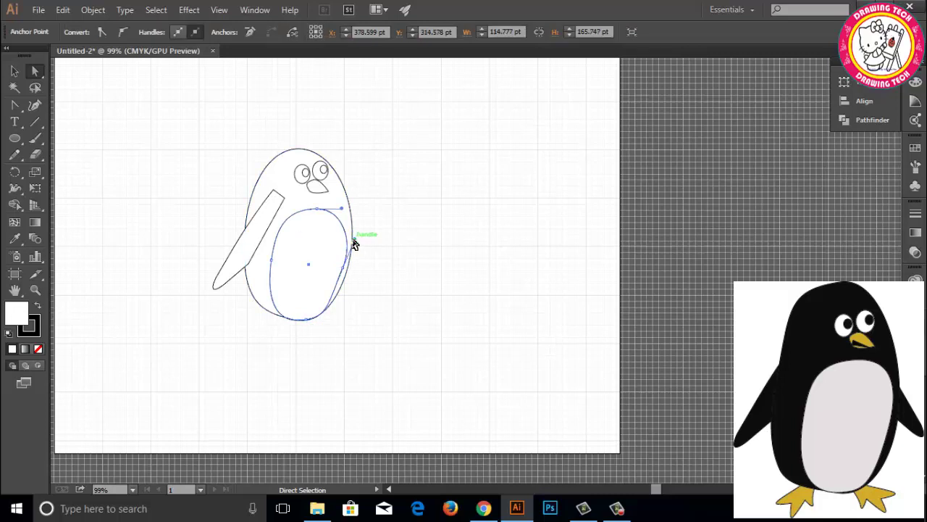
pyautogui.moveTo(353, 239); pyautogui.dragTo(346, 234)
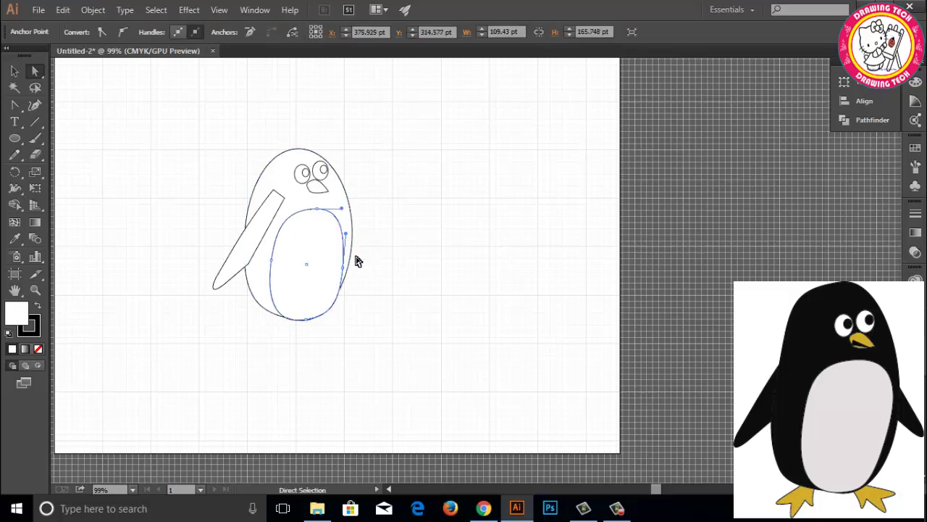
pyautogui.moveTo(342, 294); pyautogui.dragTo(339, 304)
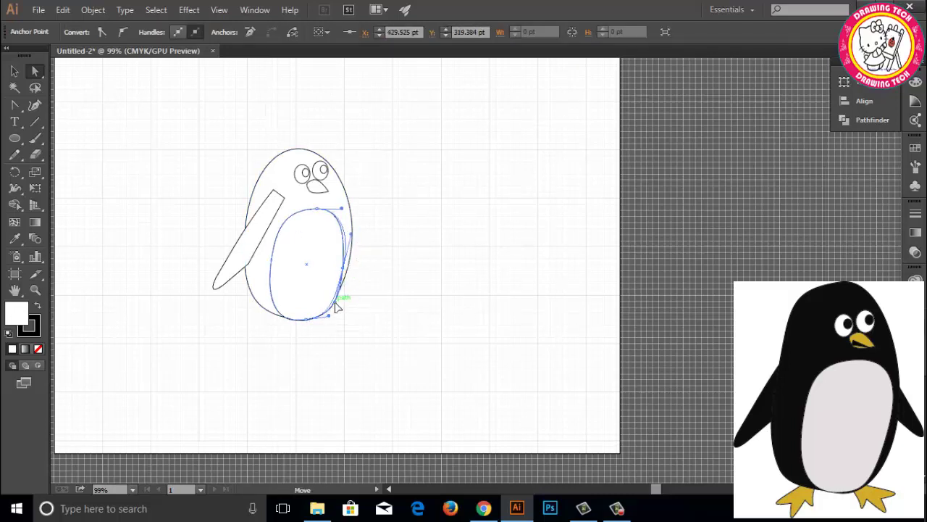
pyautogui.click(352, 323)
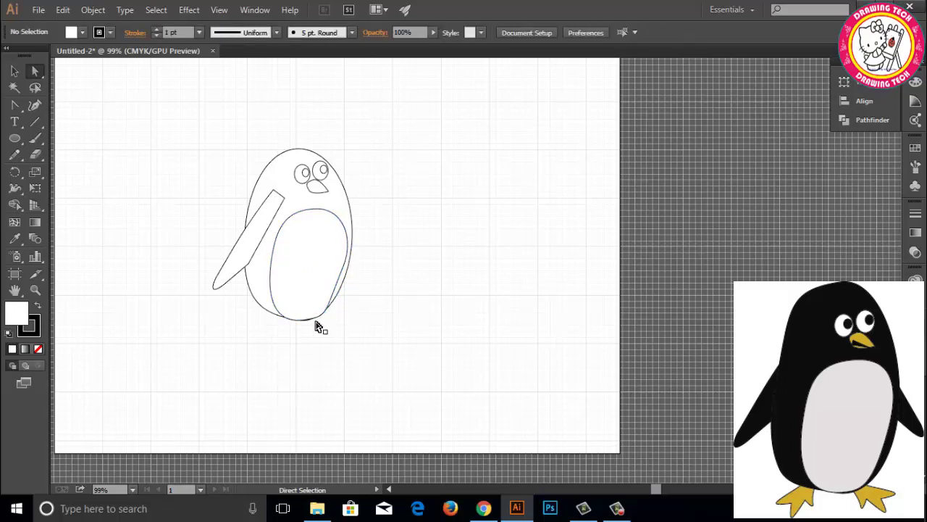
pyautogui.click(325, 321)
pyautogui.moveTo(331, 314); pyautogui.dragTo(331, 315)
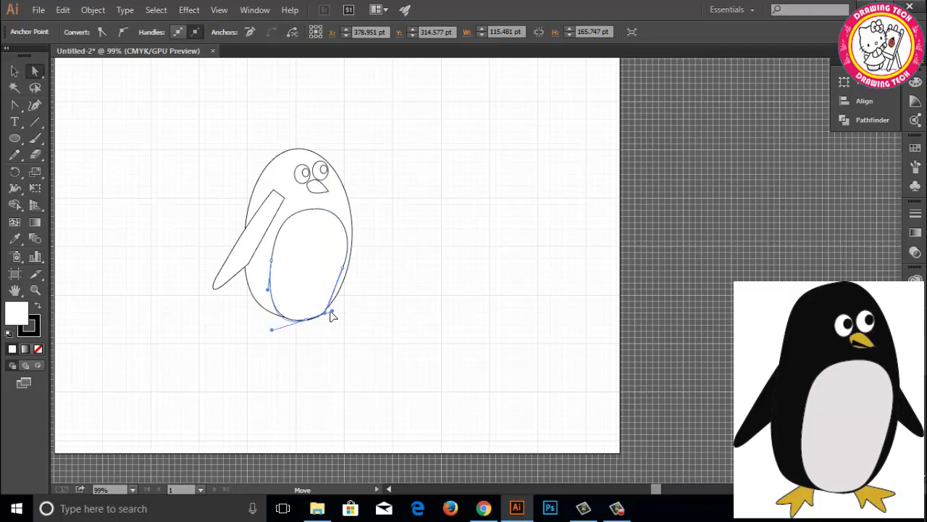
pyautogui.click(328, 330)
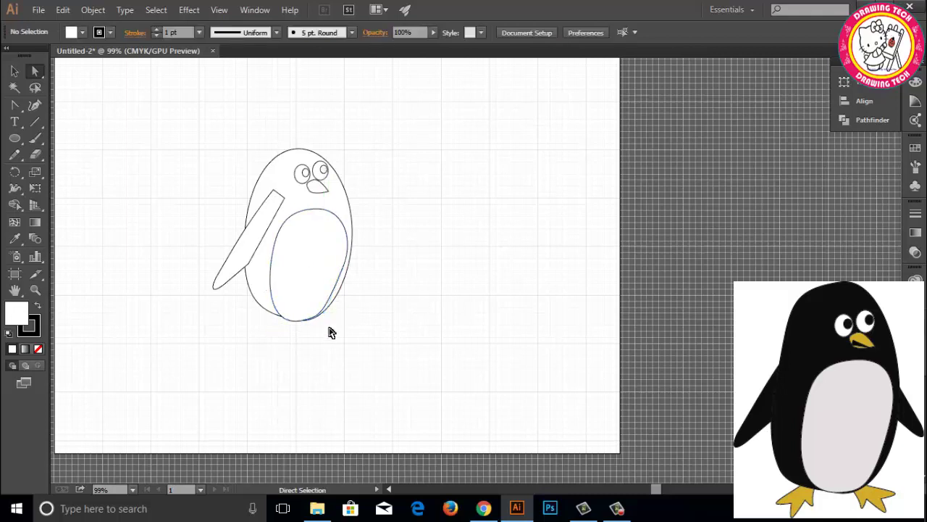
# Step: Move the belly's right anchor up so its right side hugs the body outline
pyautogui.click(354, 241)
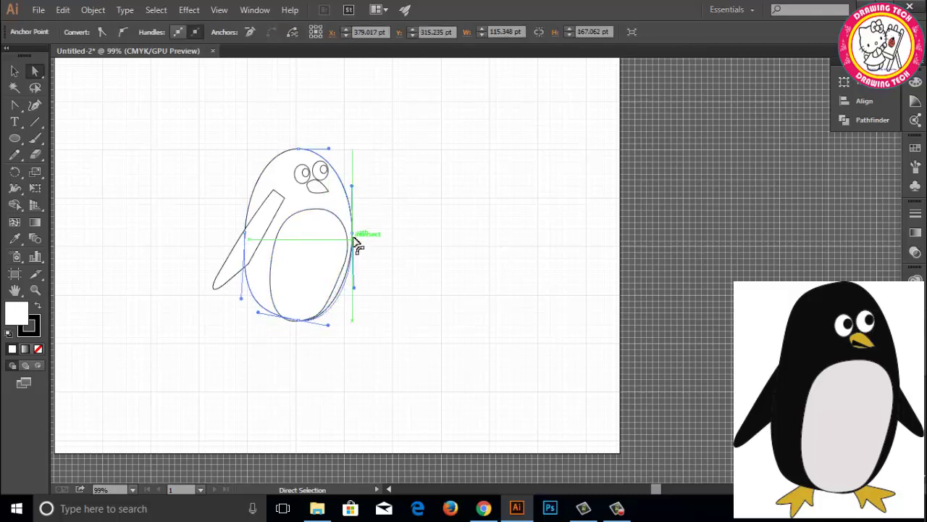
pyautogui.click(368, 275)
pyautogui.click(346, 249)
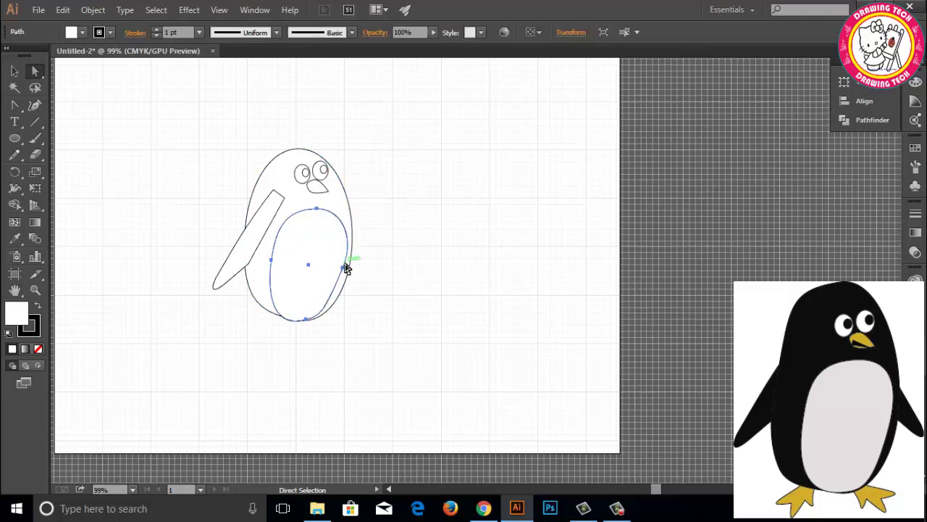
pyautogui.moveTo(345, 267); pyautogui.dragTo(353, 236)
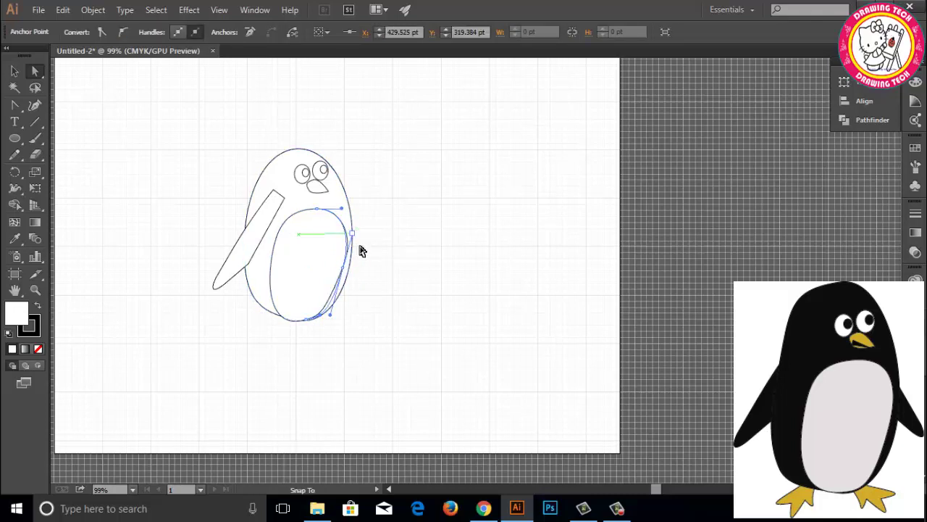
pyautogui.click(362, 250)
pyautogui.click(284, 324)
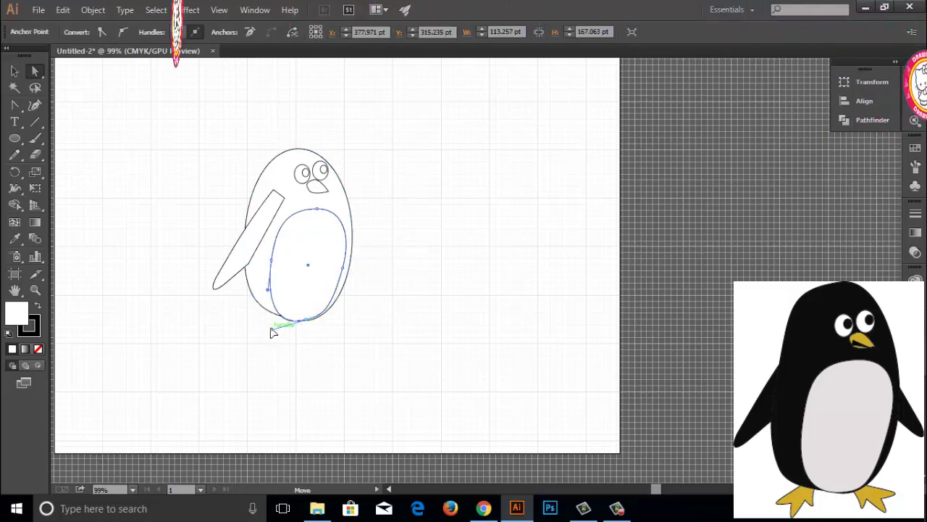
pyautogui.click(314, 350)
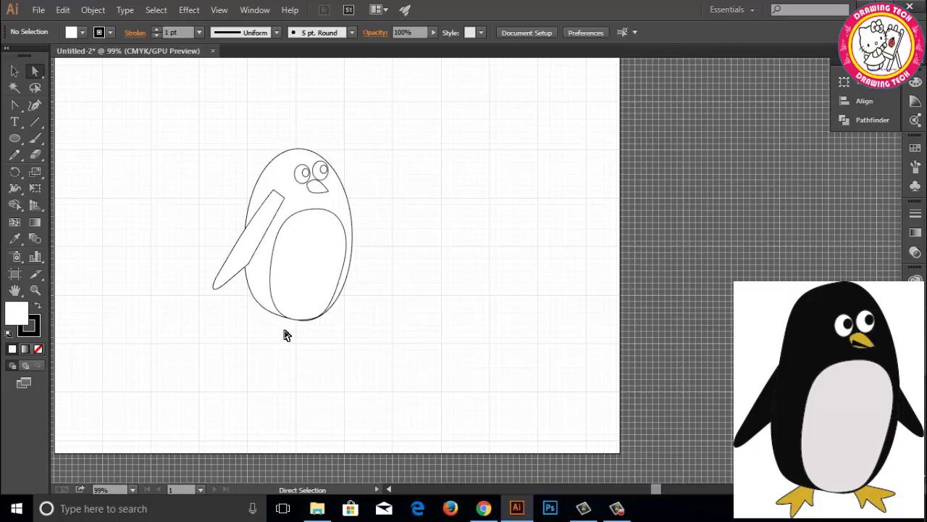
# Step: Drag the top-of-head anchor's handles so the head rises right and slopes down left
pyautogui.click(280, 156)
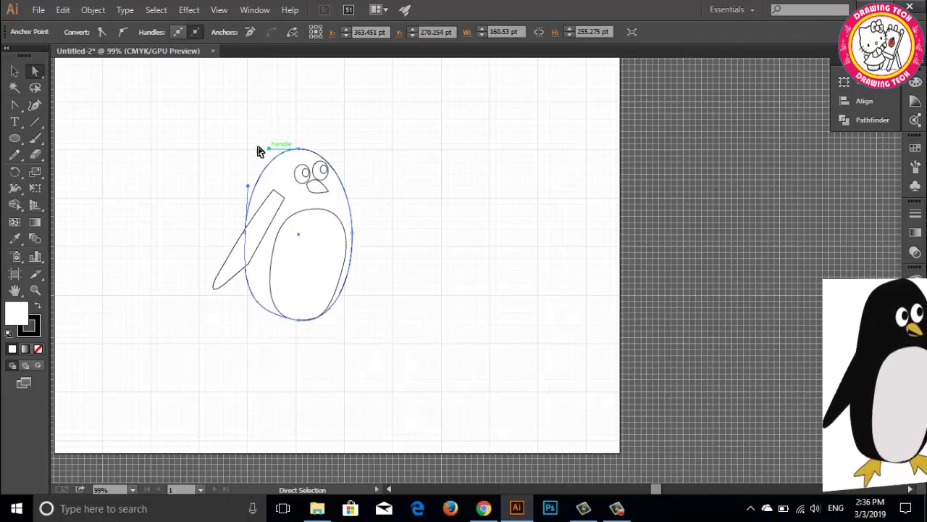
pyautogui.click(285, 165)
pyautogui.click(273, 150)
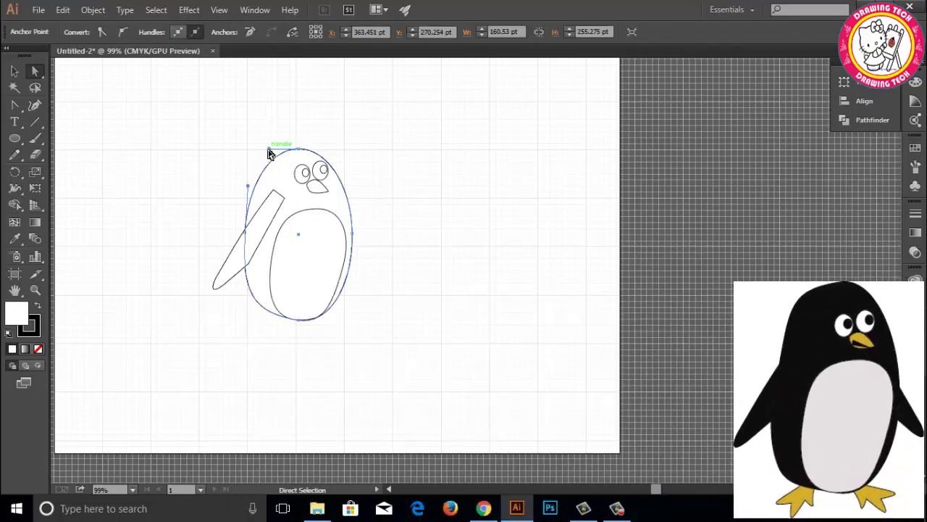
pyautogui.moveTo(257, 152); pyautogui.dragTo(340, 151)
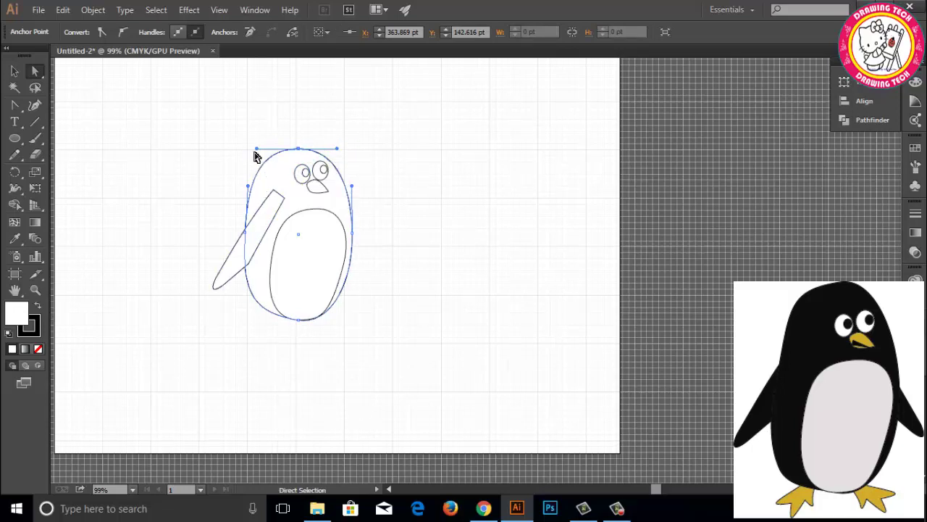
pyautogui.moveTo(256, 150); pyautogui.dragTo(255, 164)
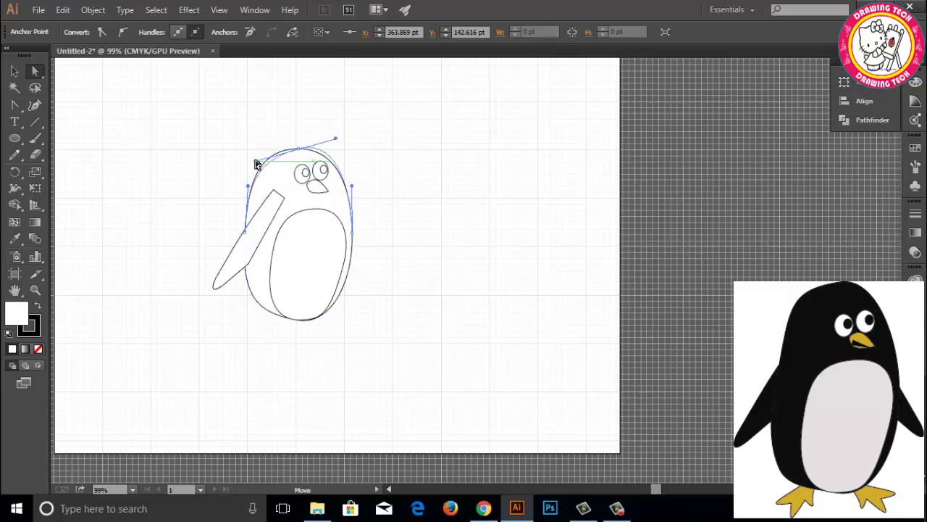
pyautogui.click(364, 156)
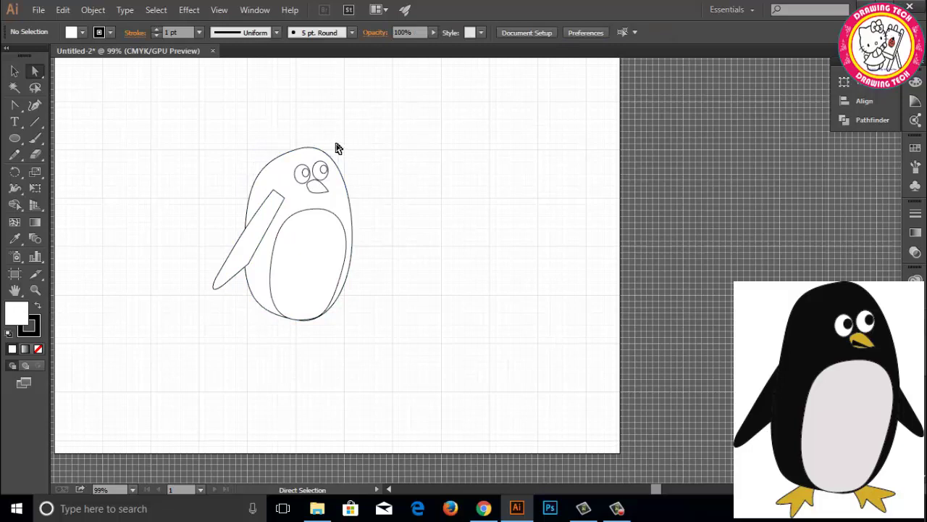
# Step: Inspect the reshaped body outline by selecting it at its top and lower-left edge
pyautogui.click(335, 150)
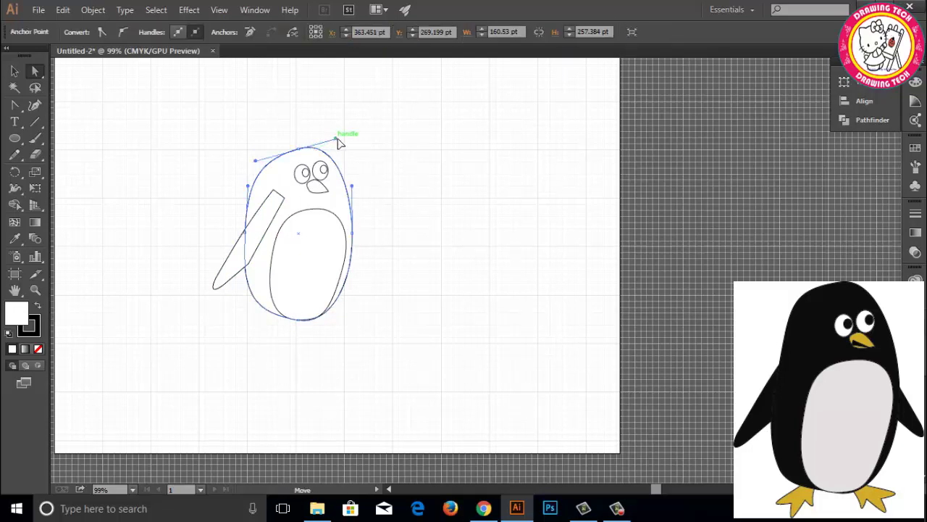
pyautogui.click(358, 171)
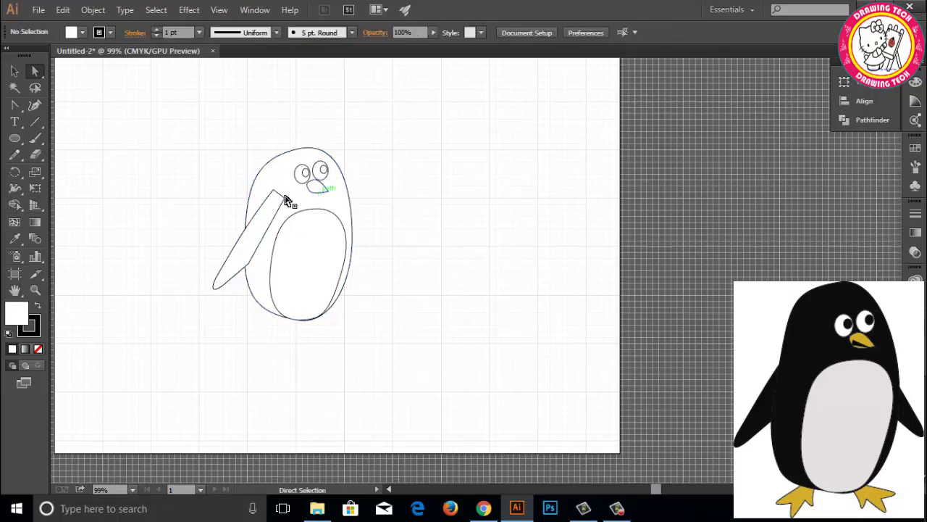
pyautogui.click(245, 207)
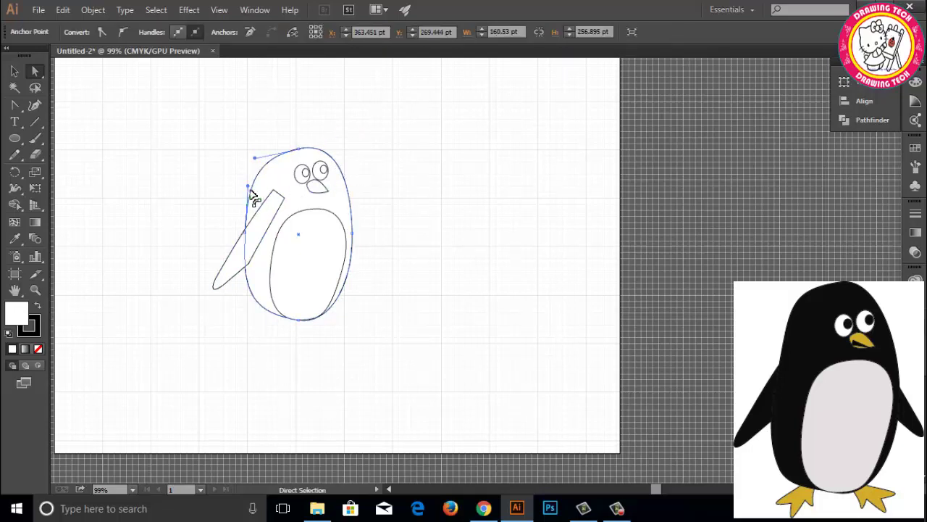
pyautogui.click(362, 245)
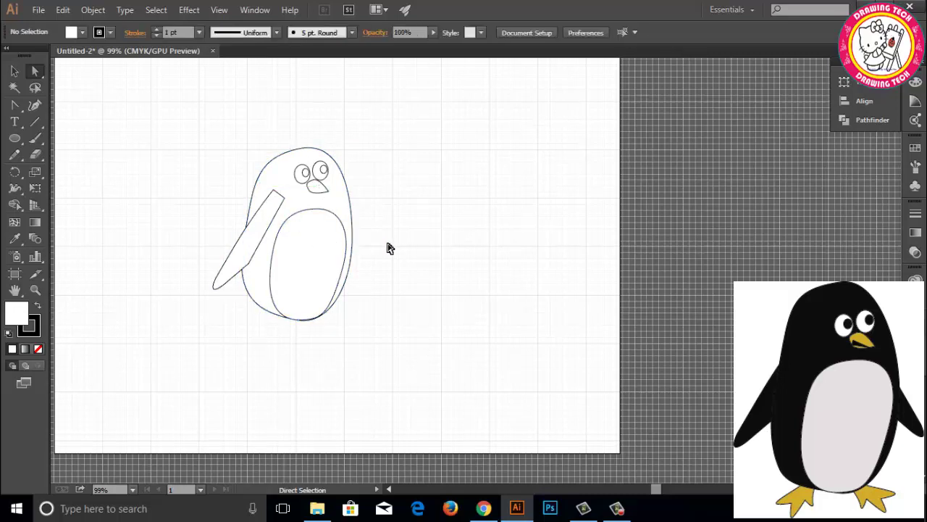
pyautogui.click(245, 281)
pyautogui.click(245, 331)
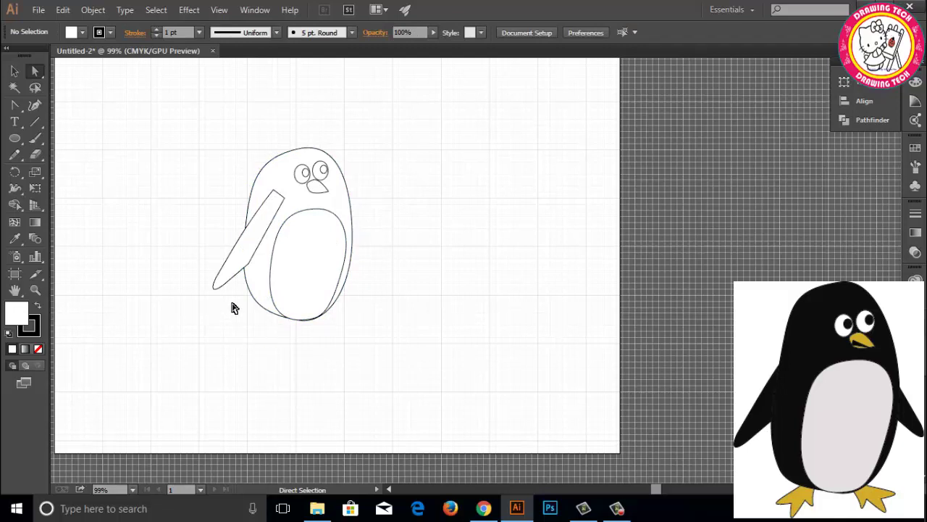
# Step: Alt-drag a copy of the left flipper to the right and reflect it vertically
pyautogui.click(14, 71)
pyautogui.click(268, 223)
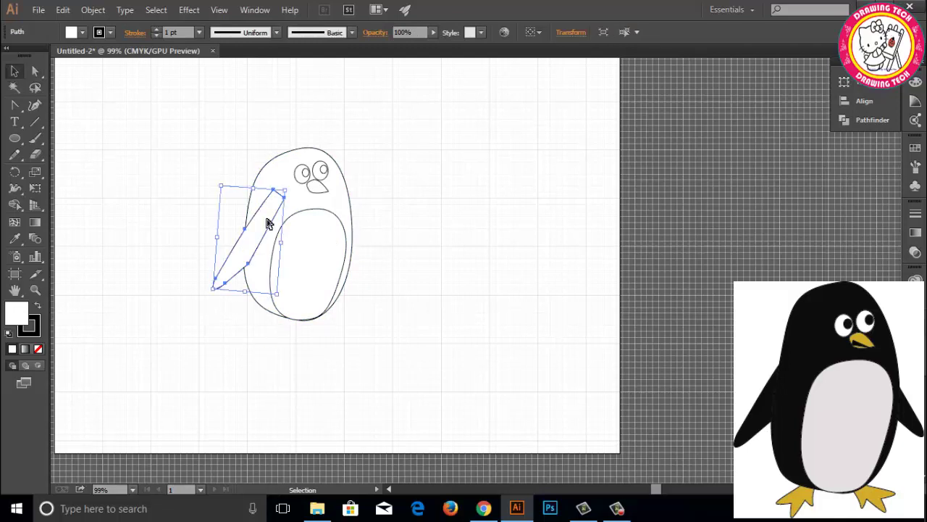
pyautogui.moveTo(268, 223); pyautogui.dragTo(331, 223)
pyautogui.moveTo(364, 229); pyautogui.dragTo(359, 226)
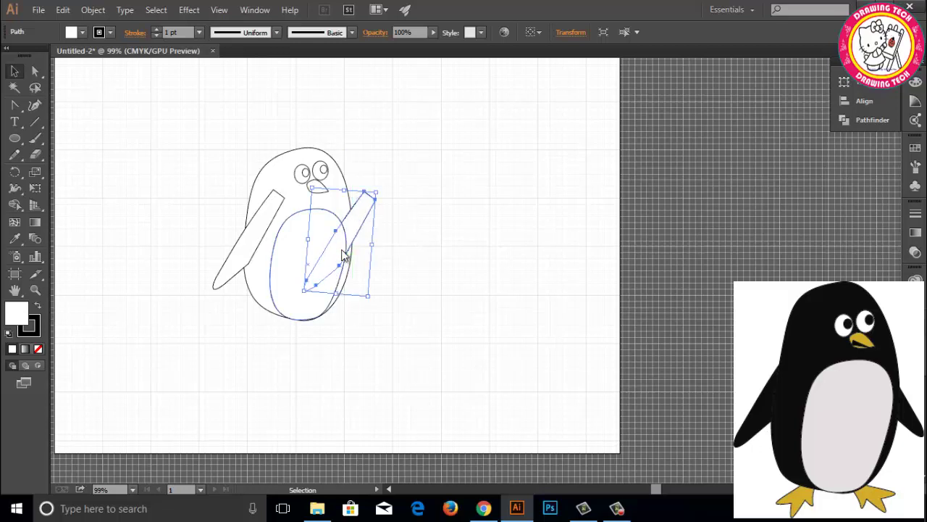
pyautogui.rightClick(342, 250)
pyautogui.click(519, 357)
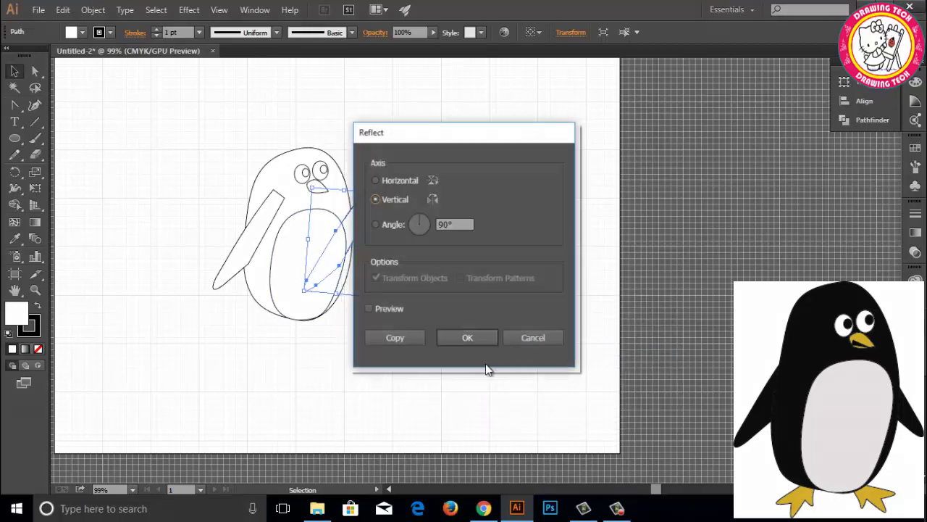
pyautogui.click(464, 338)
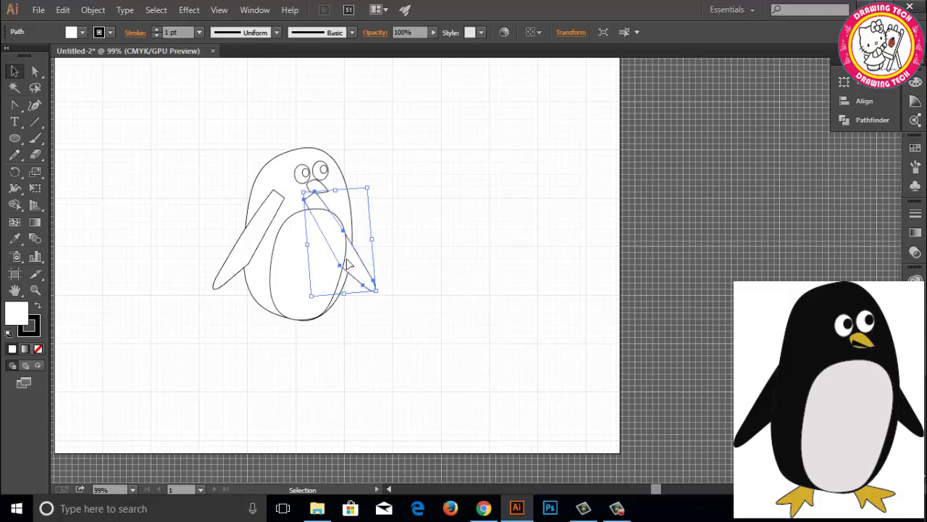
# Step: Move the mirrored flipper up to just below the beak and rotate it slightly
pyautogui.moveTo(355, 246)
pyautogui.mouseDown()
pyautogui.moveTo(365, 242)
pyautogui.moveTo(355, 229)
pyautogui.mouseUp()
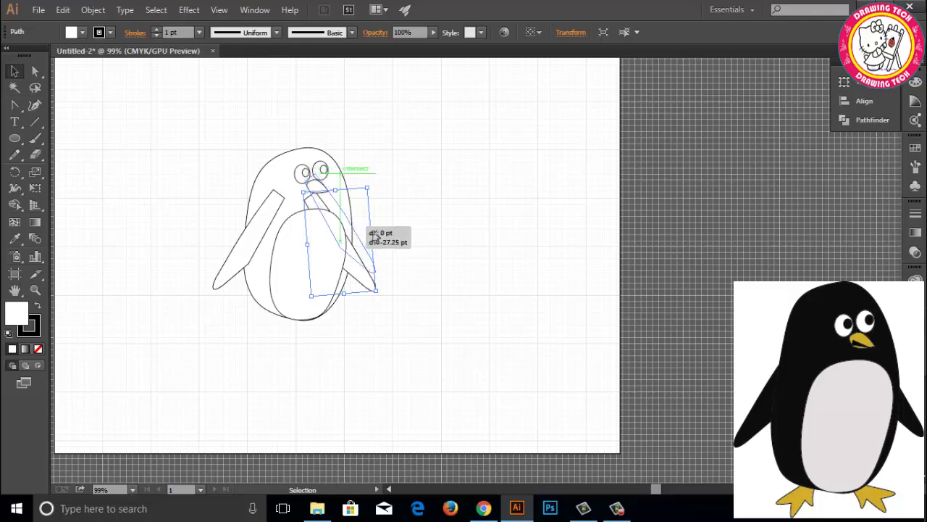
pyautogui.moveTo(355, 230); pyautogui.dragTo(355, 212)
pyautogui.moveTo(367, 171); pyautogui.dragTo(362, 183)
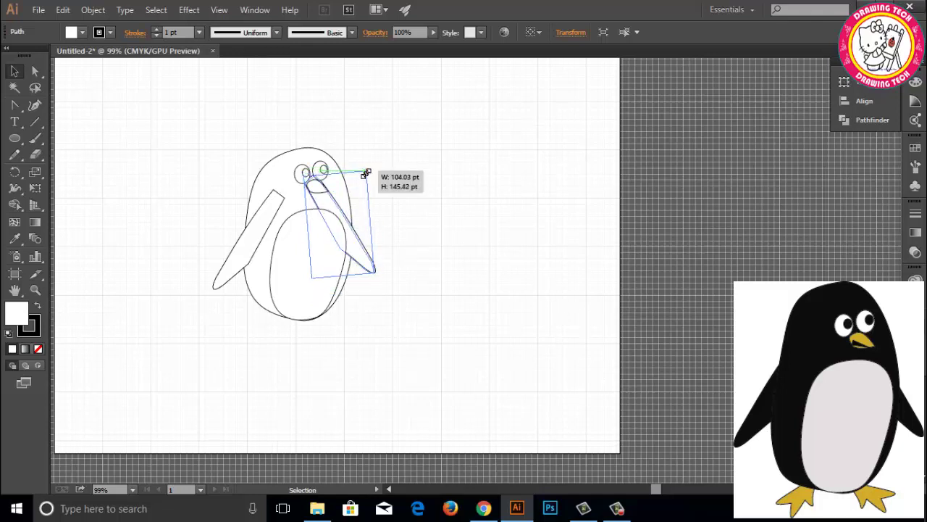
pyautogui.click(399, 207)
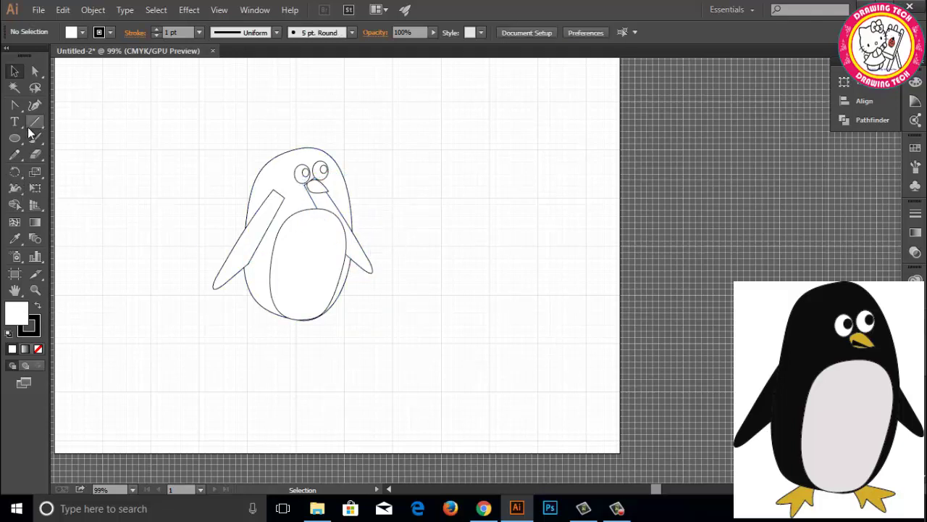
# Step: Draw a pointed, toe-shaped foot outline with the Pen below the body's bottom-left
pyautogui.moveTo(15, 105); pyautogui.dragTo(69, 101)
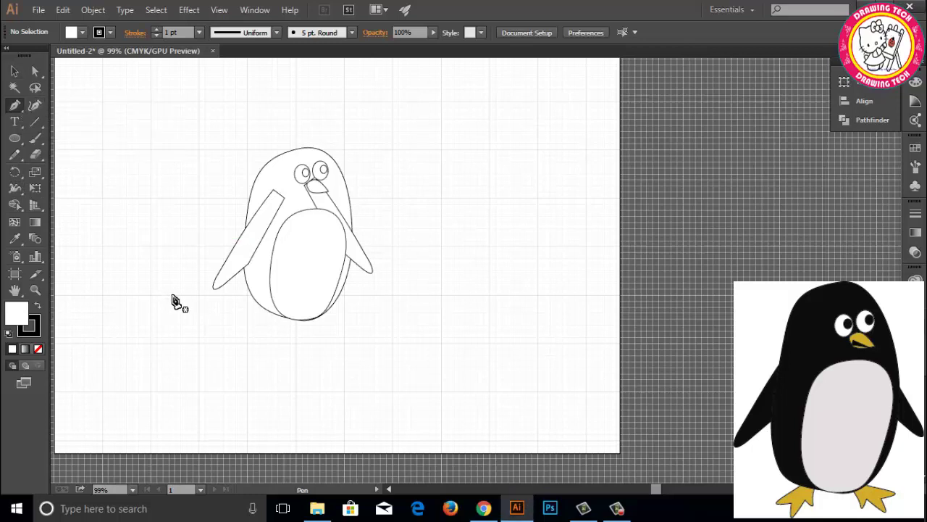
pyautogui.click(274, 319)
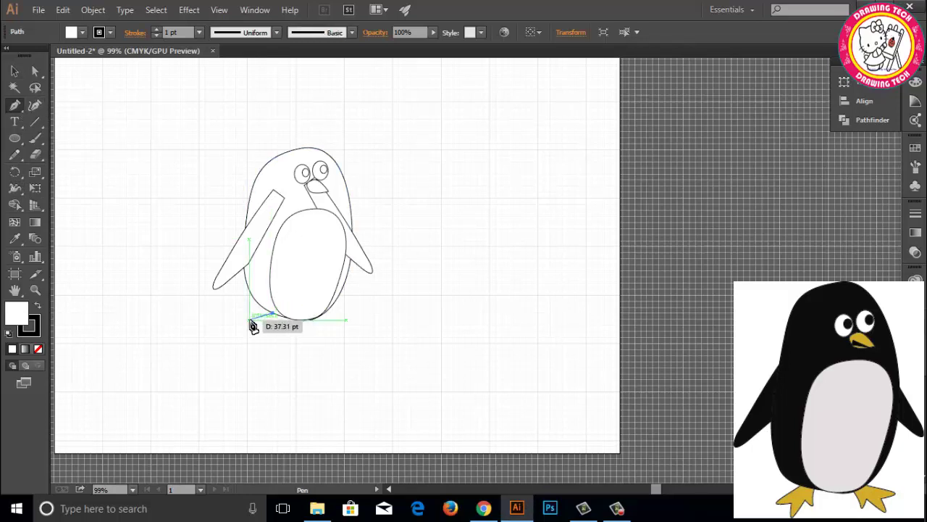
pyautogui.moveTo(249, 320)
pyautogui.mouseDown()
pyautogui.moveTo(265, 330)
pyautogui.moveTo(259, 337)
pyautogui.moveTo(278, 334)
pyautogui.moveTo(275, 326)
pyautogui.moveTo(282, 338)
pyautogui.moveTo(289, 324)
pyautogui.mouseUp()
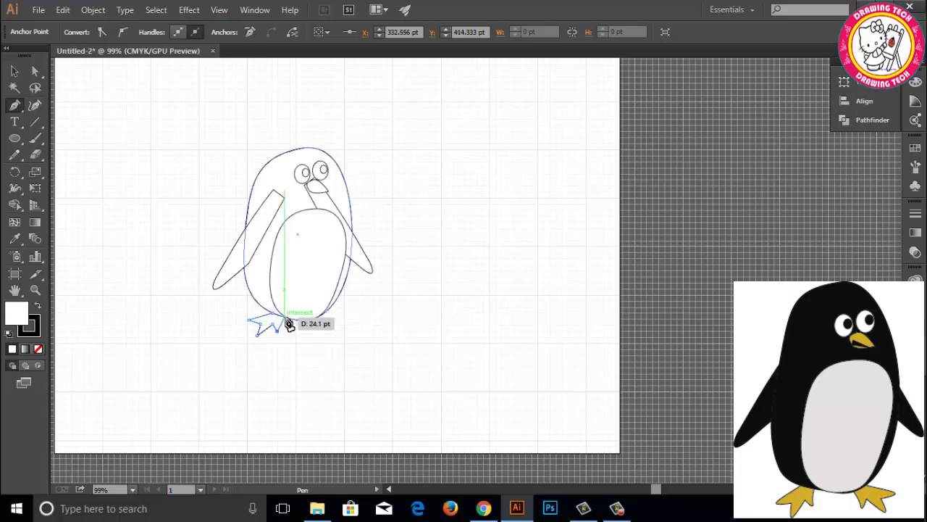
pyautogui.moveTo(286, 325); pyautogui.dragTo(289, 339)
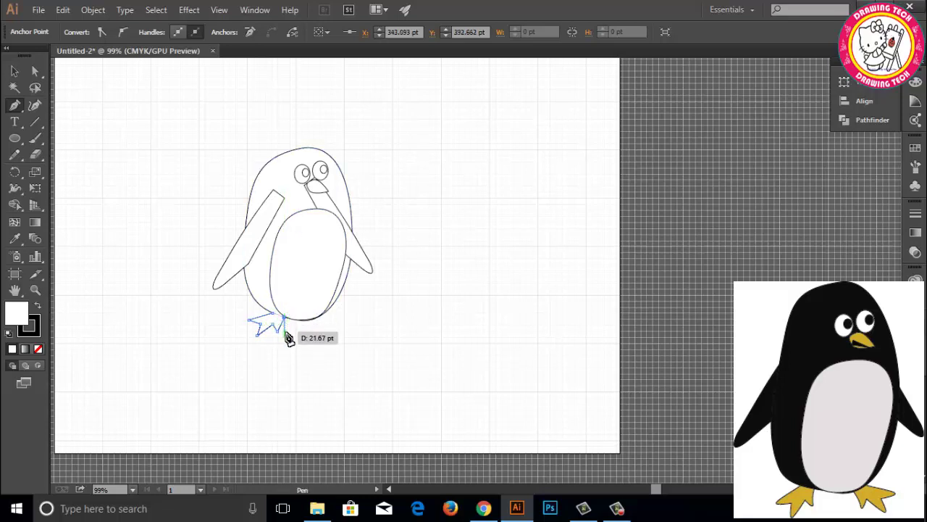
pyautogui.click(33, 71)
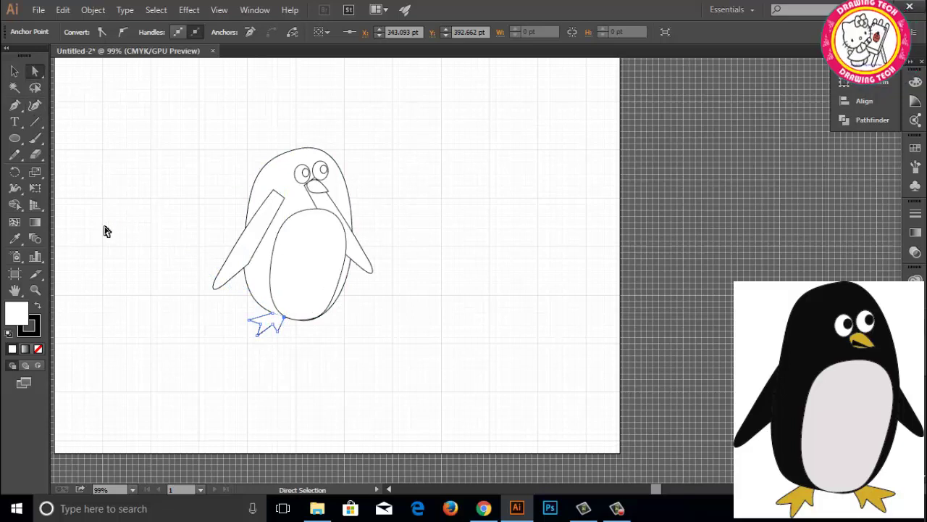
# Step: Zoom in and curve the foot's toe anchors with the Anchor Point Tool, then zoom back out
pyautogui.scroll(2, 105, 230)
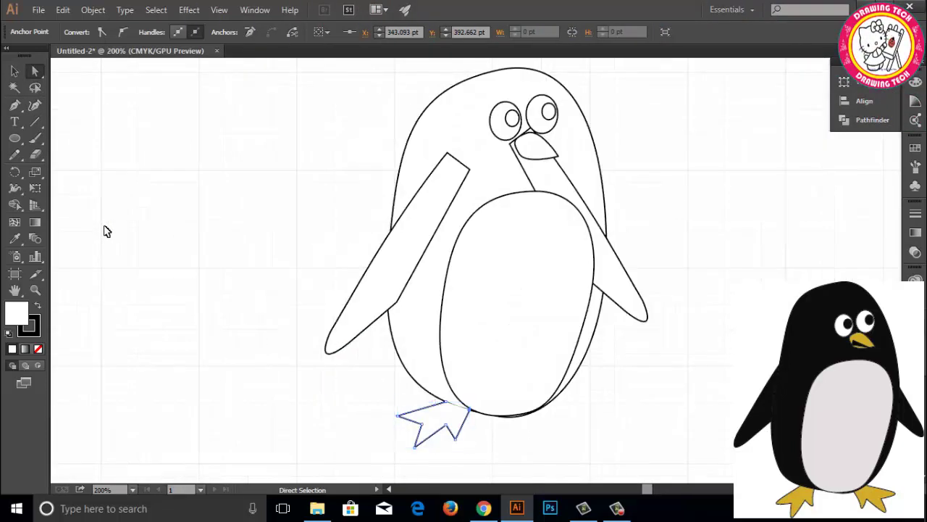
pyautogui.hscroll(3, 105, 230)
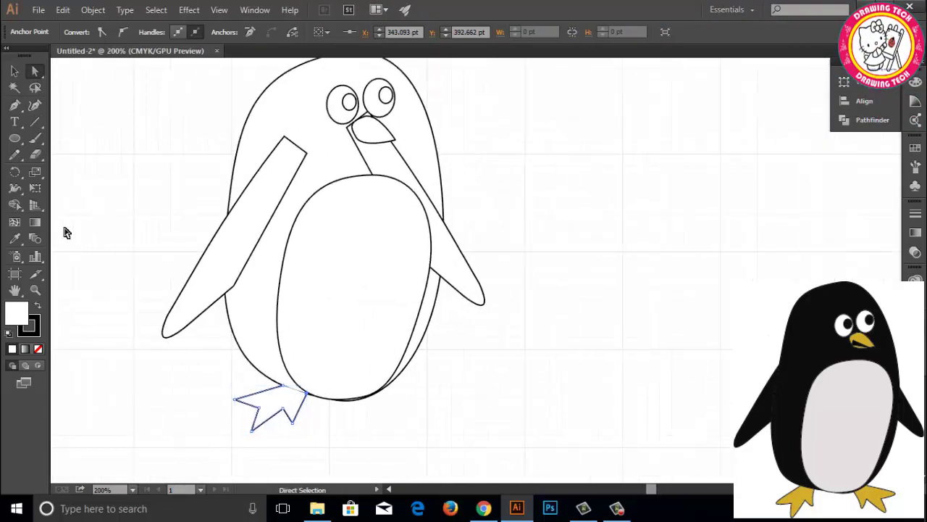
pyautogui.click(16, 120)
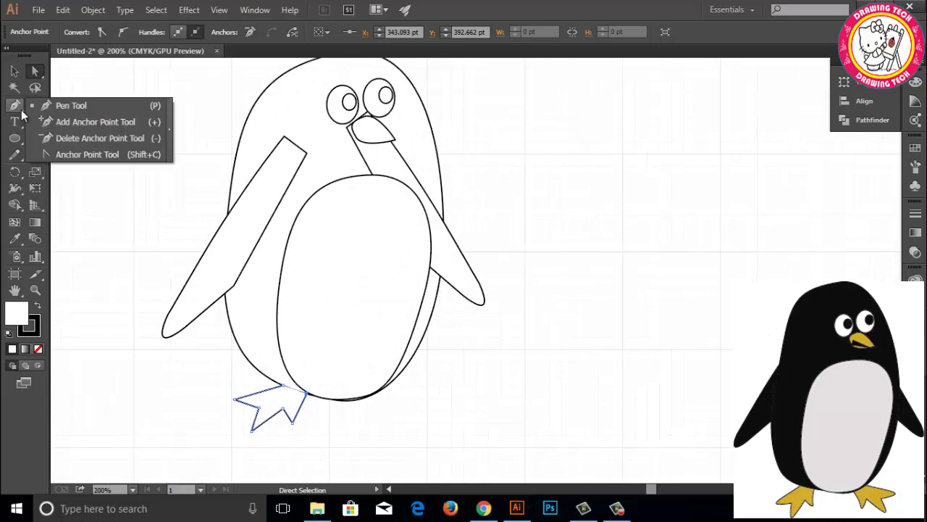
pyautogui.click(87, 154)
pyautogui.moveTo(235, 398)
pyautogui.mouseDown()
pyautogui.moveTo(235, 410)
pyautogui.moveTo(235, 400)
pyautogui.mouseUp()
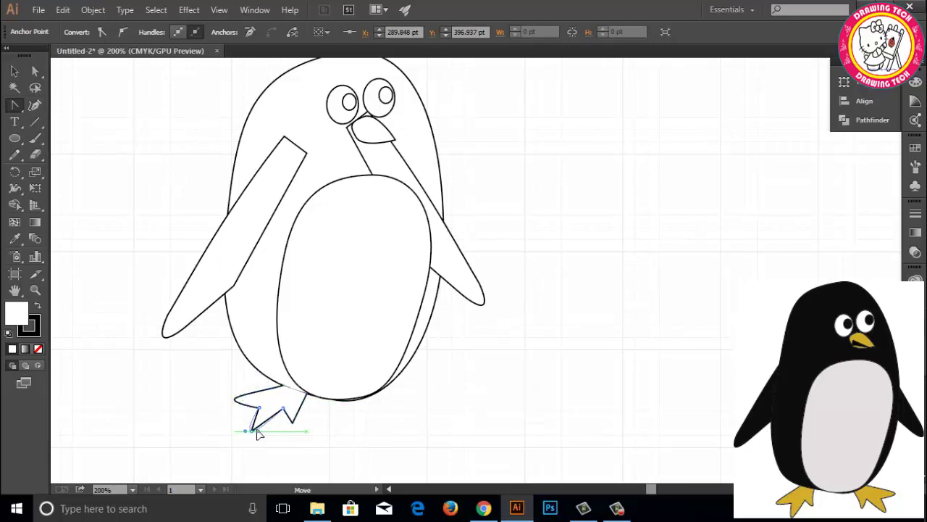
pyautogui.moveTo(257, 434)
pyautogui.mouseDown()
pyautogui.moveTo(299, 423)
pyautogui.moveTo(290, 413)
pyautogui.mouseUp()
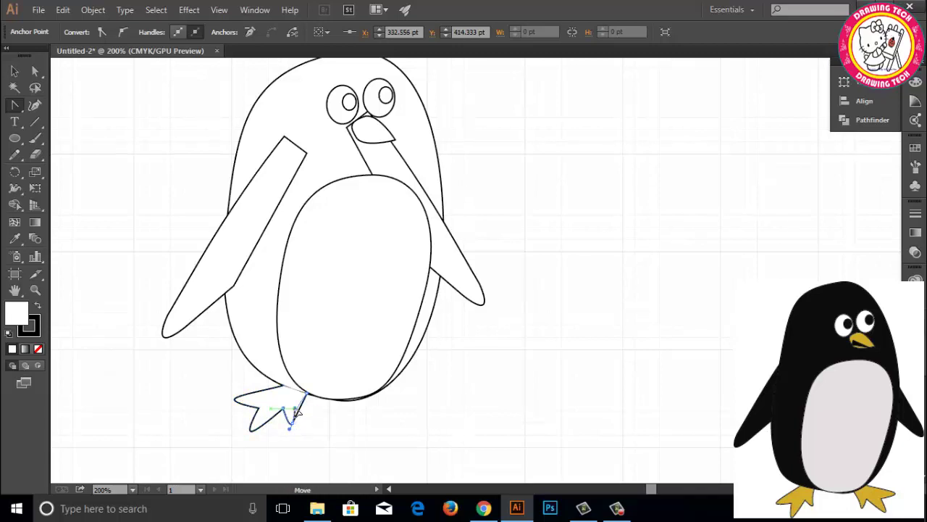
pyautogui.click(250, 431)
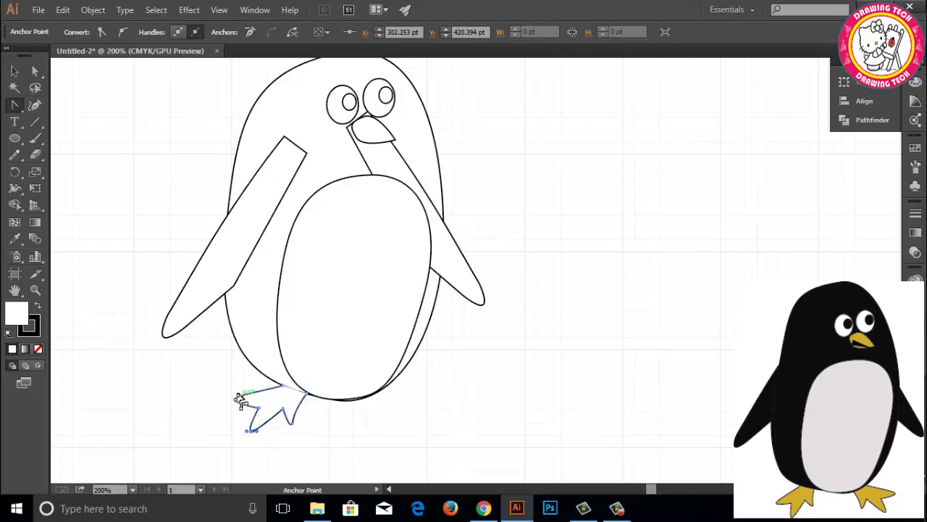
pyautogui.press('a')
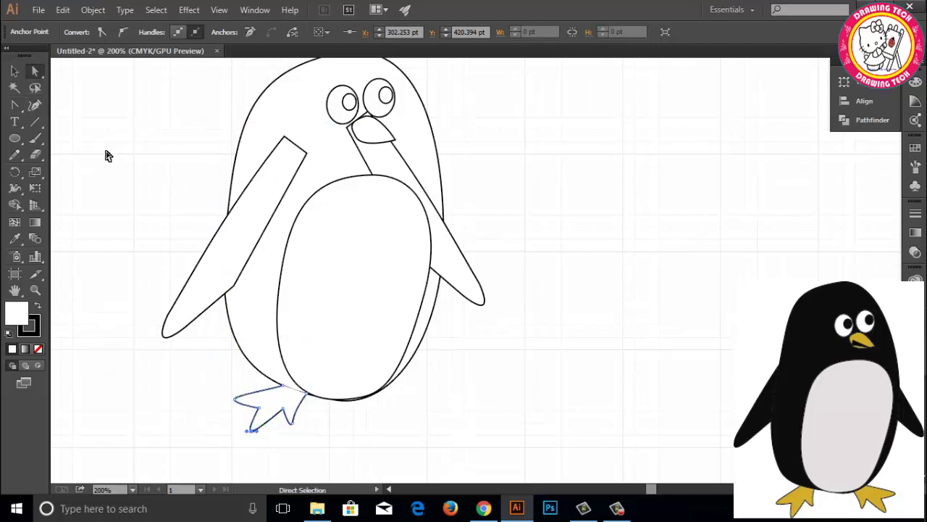
pyautogui.scroll(-1, 107, 157)
pyautogui.scroll(-2, 107, 157)
pyautogui.click(284, 284)
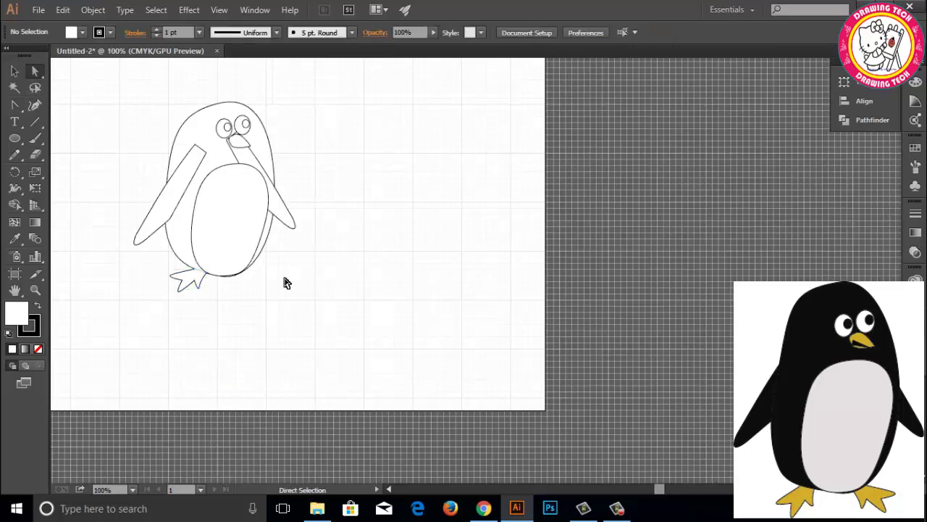
# Step: Alt-drag a copy of the foot to the right and reflect it vertically
pyautogui.click(201, 283)
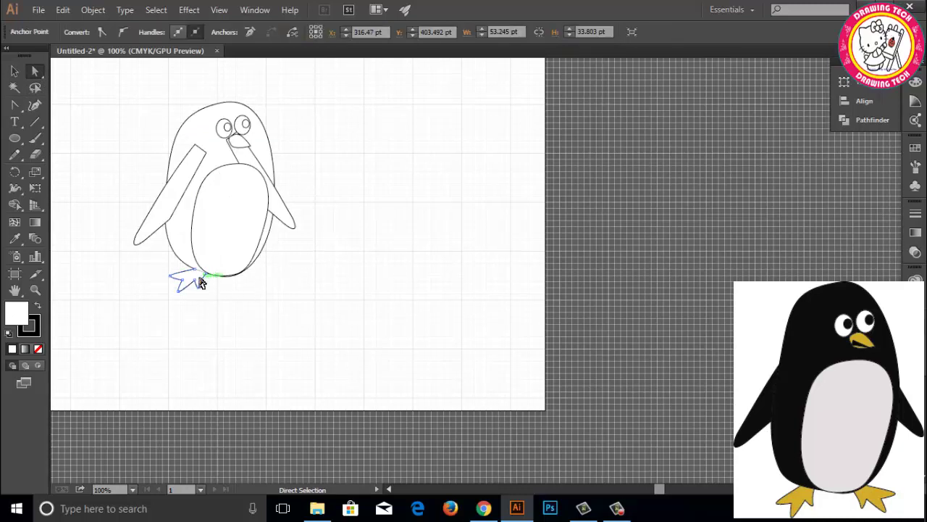
pyautogui.moveTo(170, 266); pyautogui.dragTo(236, 290)
pyautogui.press('v')
pyautogui.moveTo(171, 267)
pyautogui.mouseDown()
pyautogui.moveTo(210, 293)
pyautogui.moveTo(243, 281)
pyautogui.mouseUp()
pyautogui.rightClick(243, 281)
pyautogui.moveTo(283, 454)
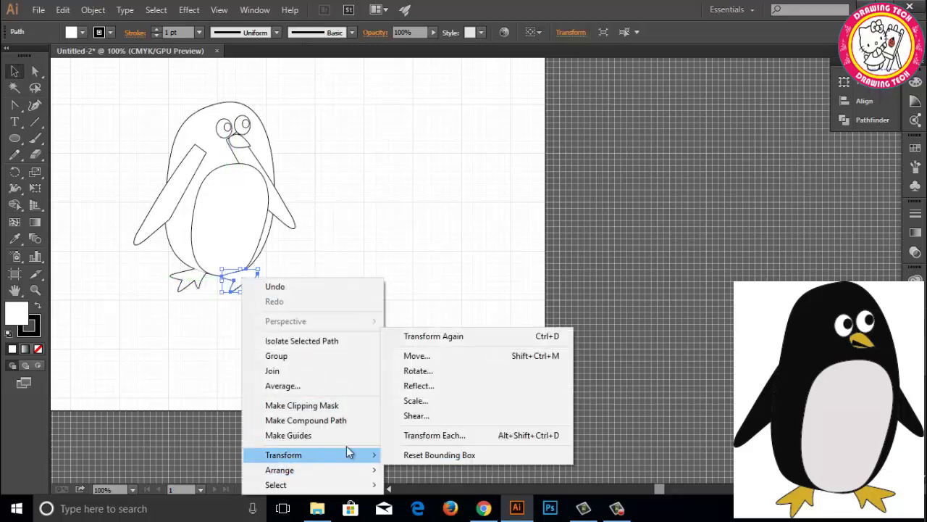
pyautogui.click(427, 385)
pyautogui.click(470, 336)
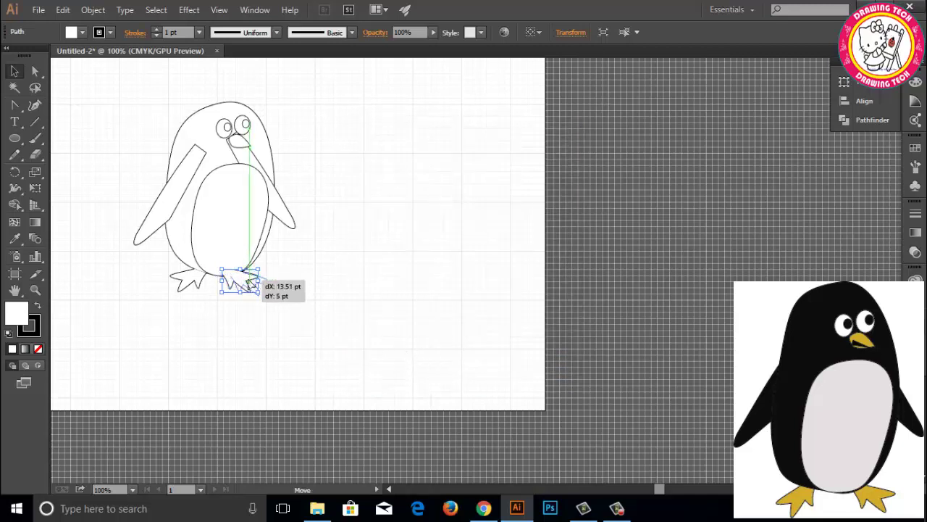
# Step: Position the mirrored foot under the body's right side, nudging it slightly left
pyautogui.moveTo(241, 281)
pyautogui.mouseDown()
pyautogui.moveTo(268, 276)
pyautogui.moveTo(252, 277)
pyautogui.mouseUp()
pyautogui.click(321, 283)
pyautogui.click(326, 272)
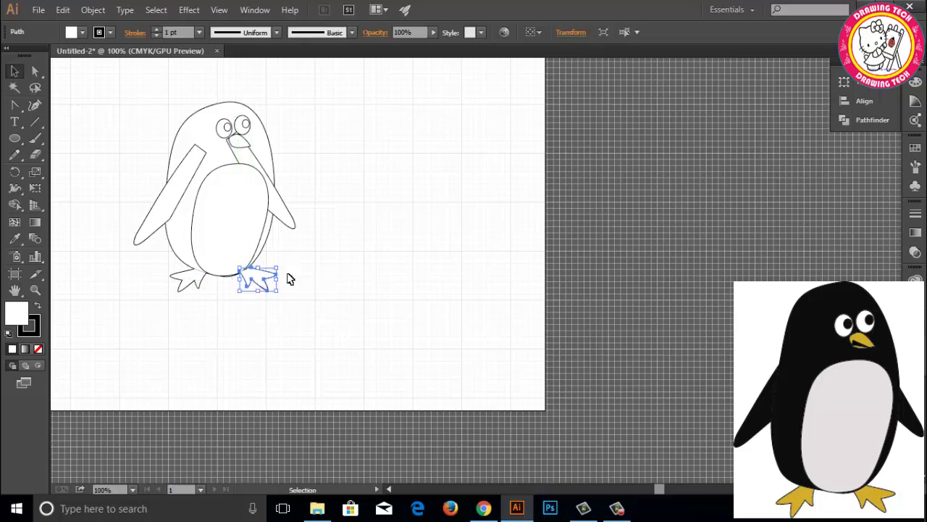
pyautogui.press('Left')
pyautogui.press('Left')
pyautogui.press('Left')
pyautogui.press('Left')
pyautogui.press('Left')
pyautogui.click(288, 279)
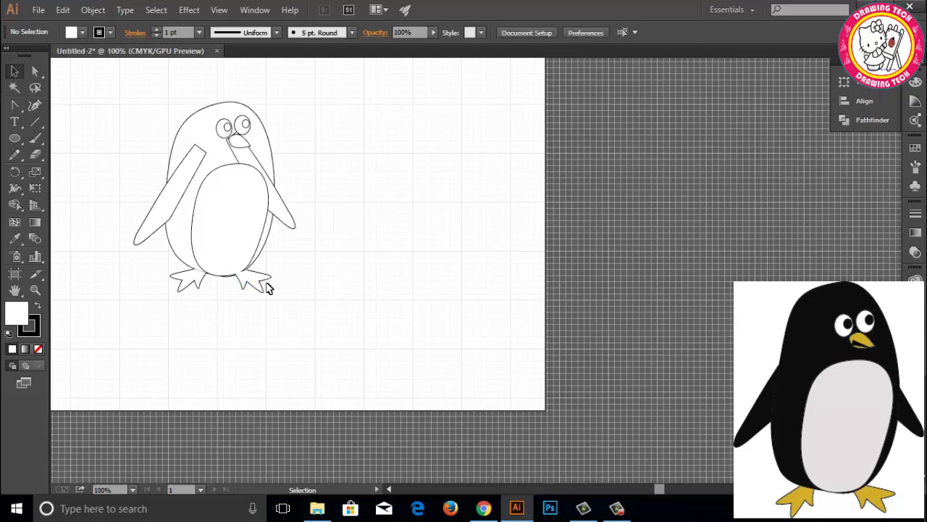
# Step: Tilt the left foot slightly
pyautogui.click(193, 292)
pyautogui.moveTo(164, 265); pyautogui.dragTo(171, 278)
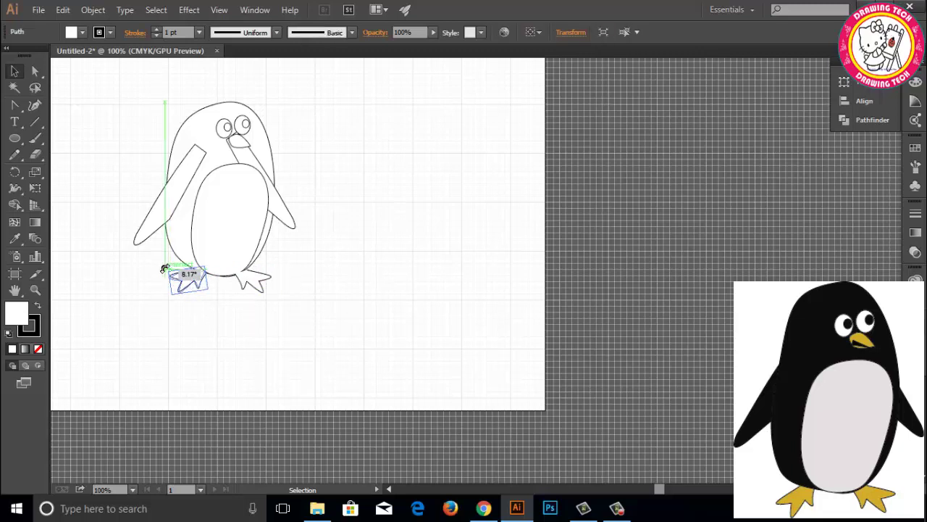
pyautogui.click(286, 326)
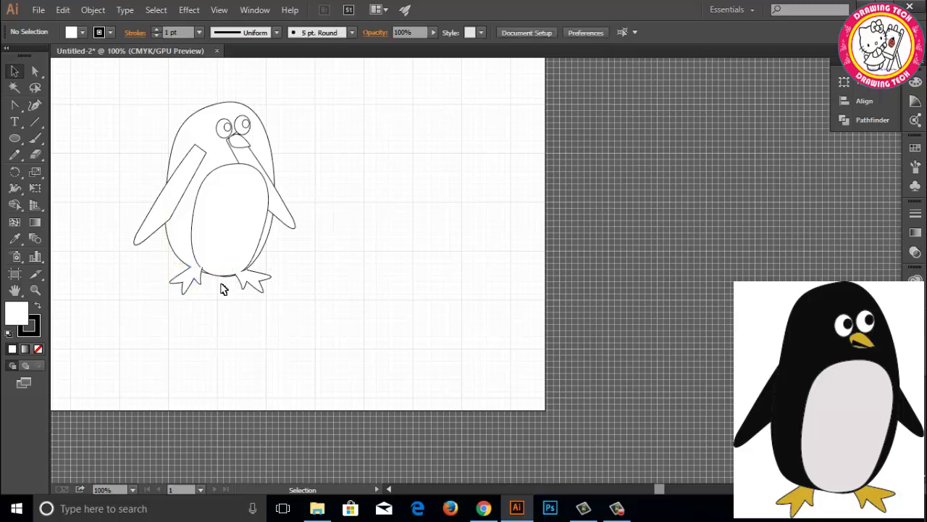
pyautogui.click(196, 286)
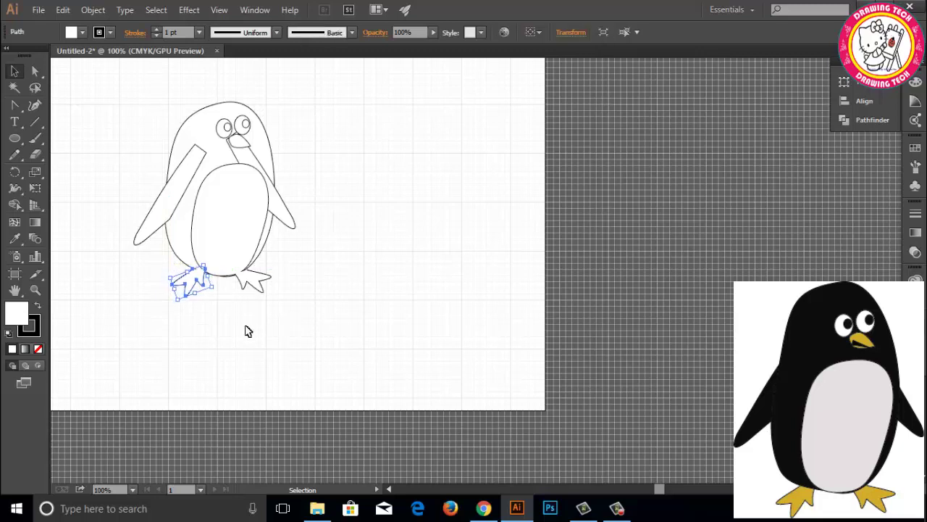
pyautogui.click(246, 331)
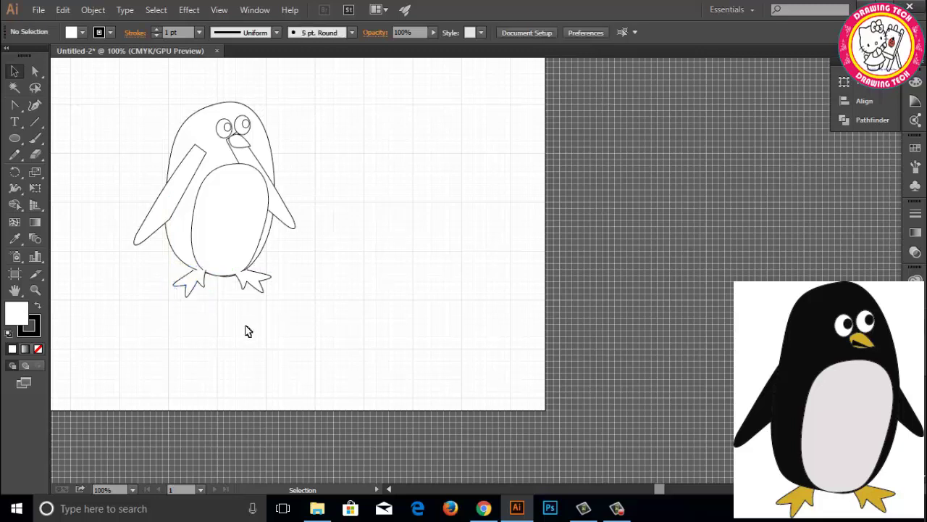
pyautogui.click(206, 282)
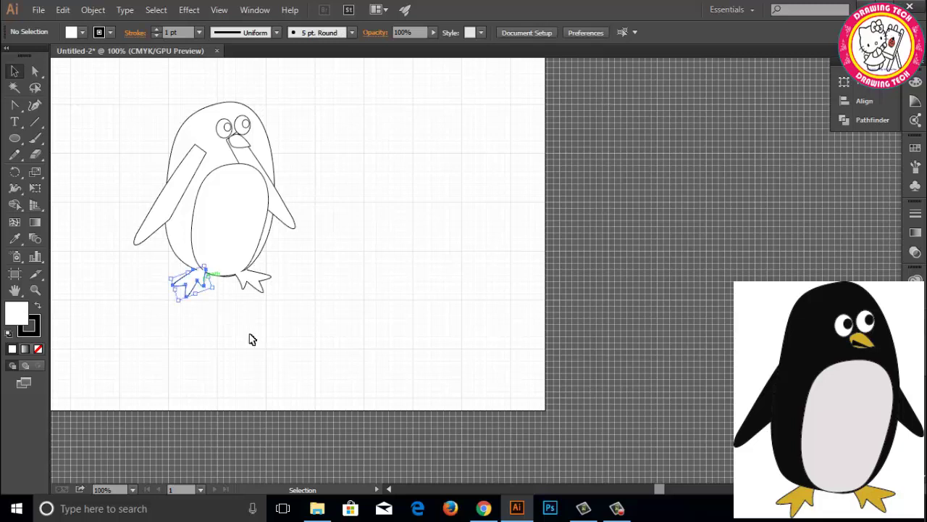
pyautogui.click(247, 335)
# Step: Nudge the left foot up slightly
pyautogui.click(207, 283)
pyautogui.keyDown('shift'); pyautogui.click(205, 266); pyautogui.keyUp('shift')
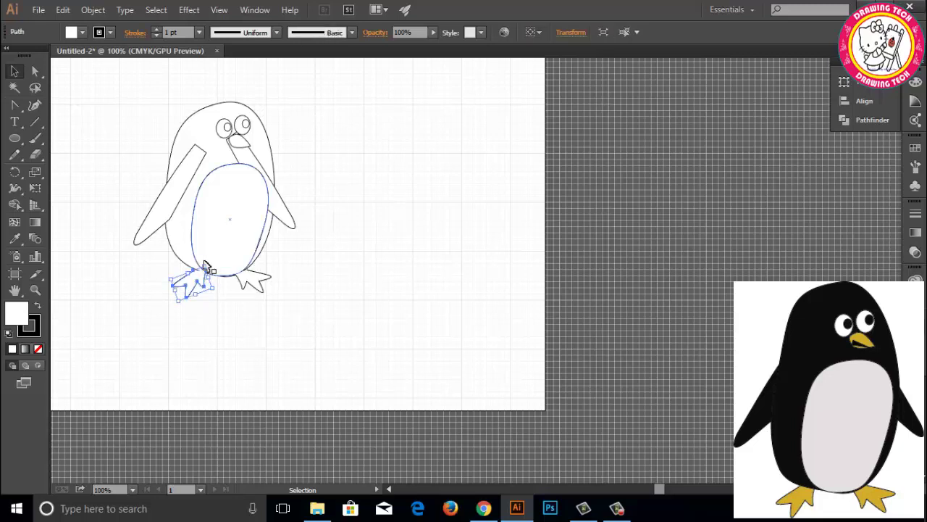
pyautogui.keyDown('shift'); pyautogui.click(217, 264); pyautogui.keyUp('shift')
pyautogui.click(232, 326)
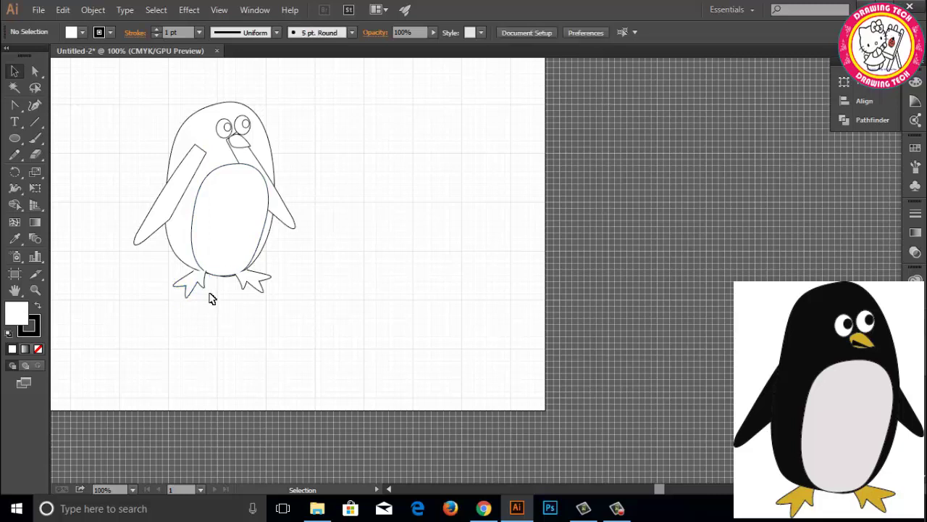
pyautogui.click(208, 289)
pyautogui.keyDown('shift'); pyautogui.click(230, 275); pyautogui.keyUp('shift')
pyautogui.press('Up')
pyautogui.press('Up')
pyautogui.click(254, 315)
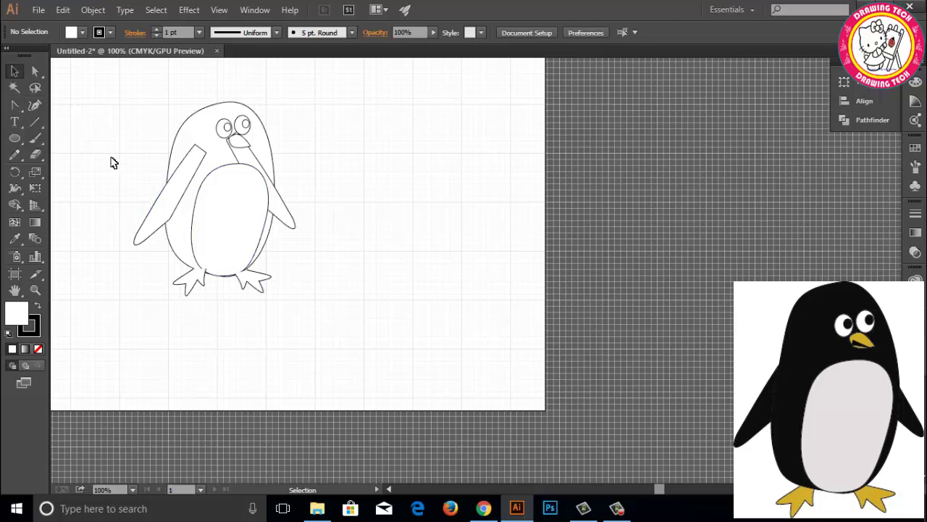
# Step: Send both feet behind everything
pyautogui.click(192, 290)
pyautogui.rightClick(192, 286)
pyautogui.click(395, 310)
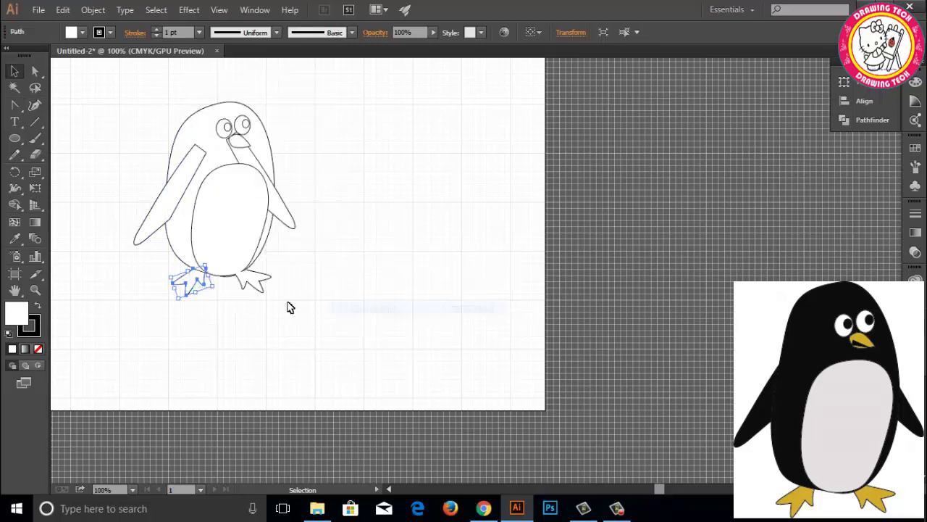
pyautogui.rightClick(267, 284)
pyautogui.click(395, 309)
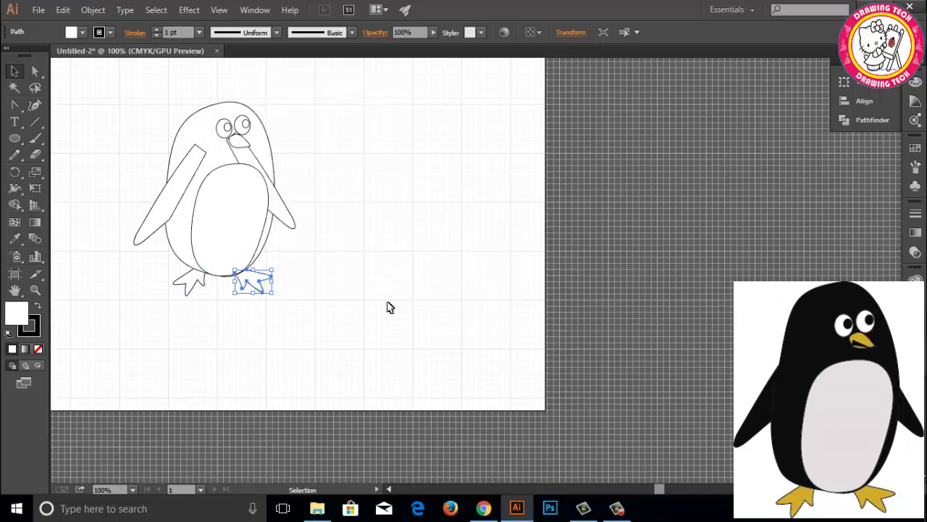
# Step: Send both flippers behind the body
pyautogui.rightClick(289, 221)
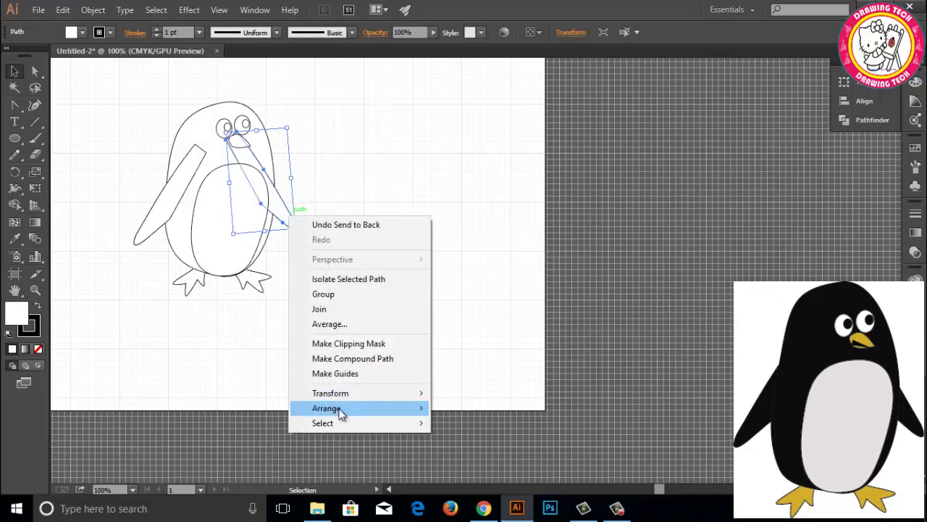
pyautogui.click(464, 451)
pyautogui.click(152, 229)
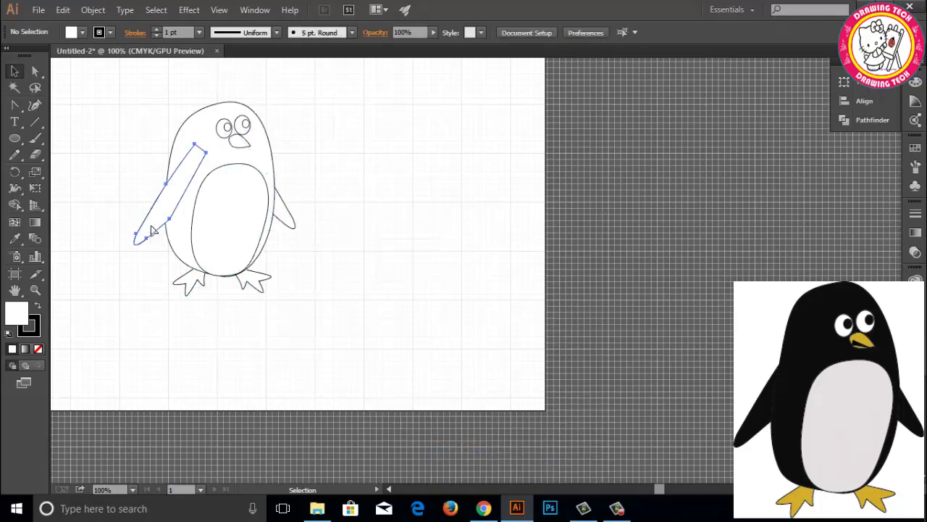
pyautogui.rightClick(151, 229)
pyautogui.click(333, 464)
pyautogui.click(344, 338)
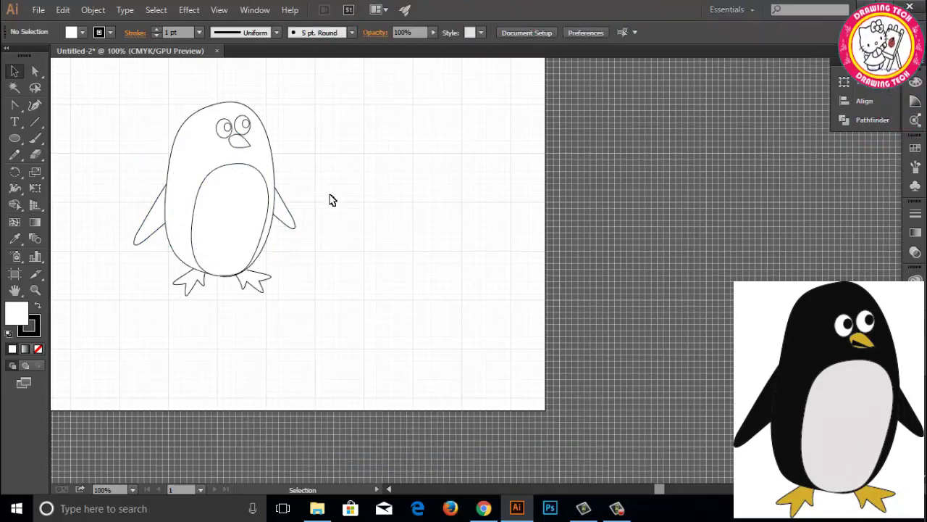
# Step: Broaden and flatten the belly's top curve by dragging its top-left and top-right anchors
pyautogui.click(230, 166)
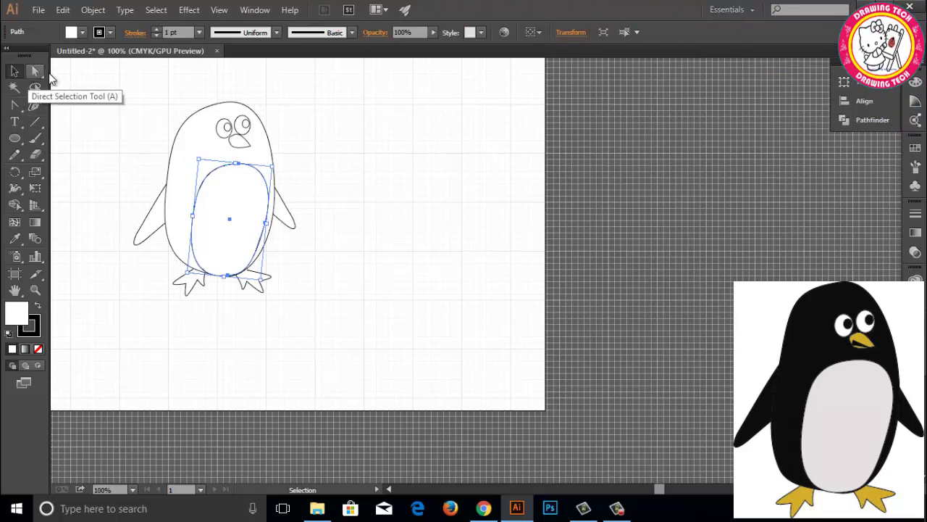
pyautogui.click(35, 71)
pyautogui.click(237, 164)
pyautogui.moveTo(214, 165); pyautogui.dragTo(209, 159)
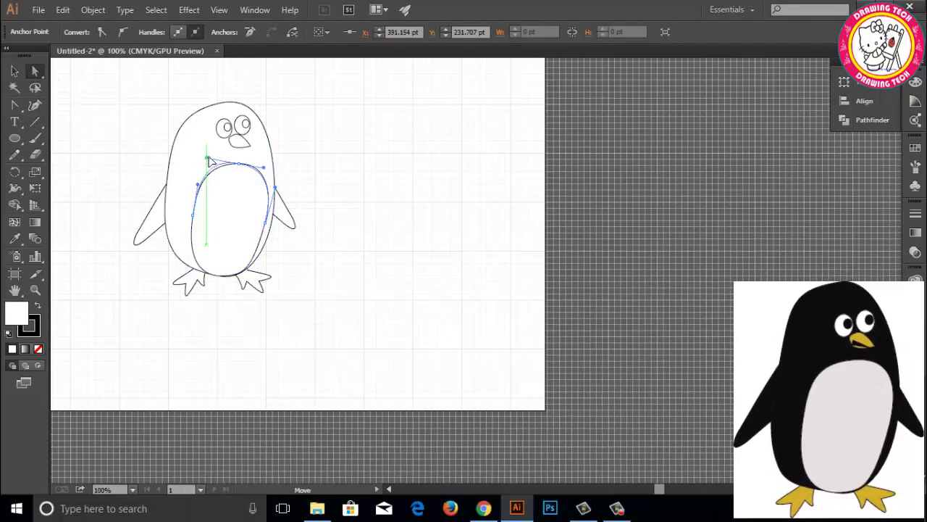
pyautogui.moveTo(263, 168); pyautogui.dragTo(274, 169)
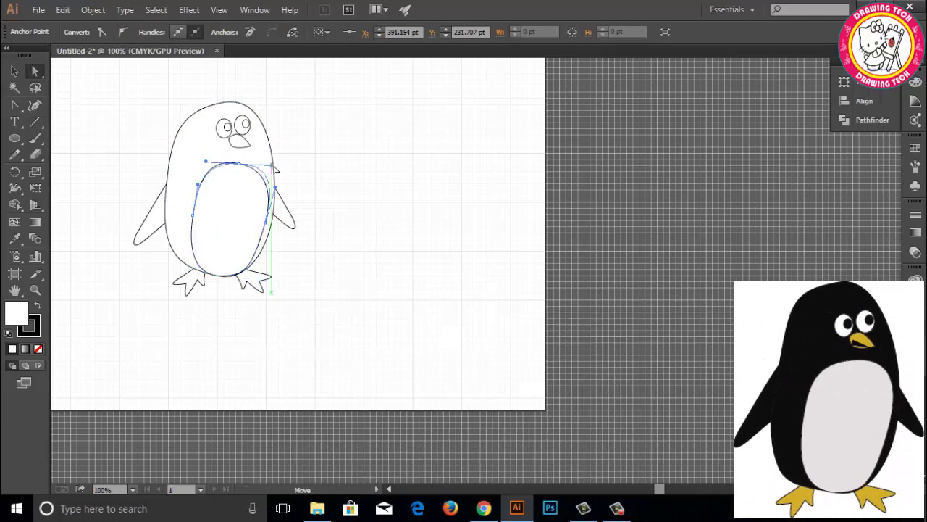
pyautogui.click(223, 167)
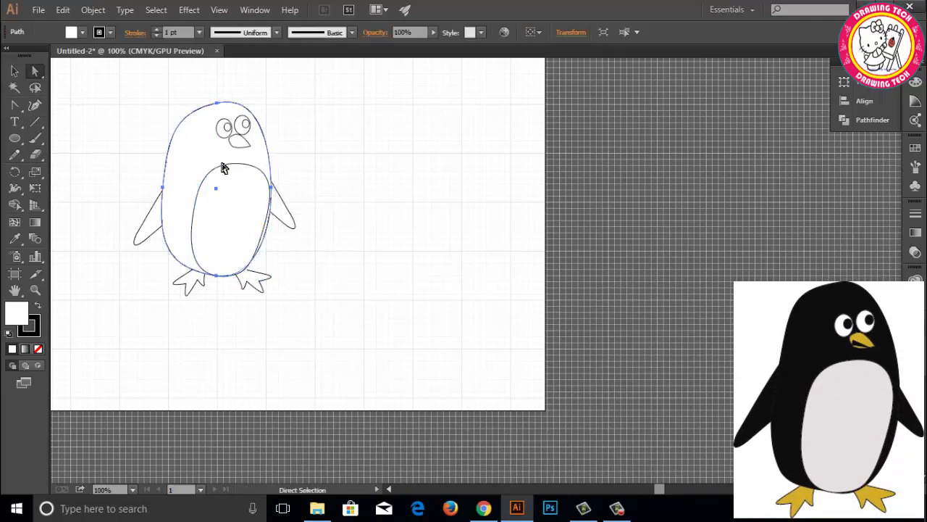
pyautogui.click(222, 167)
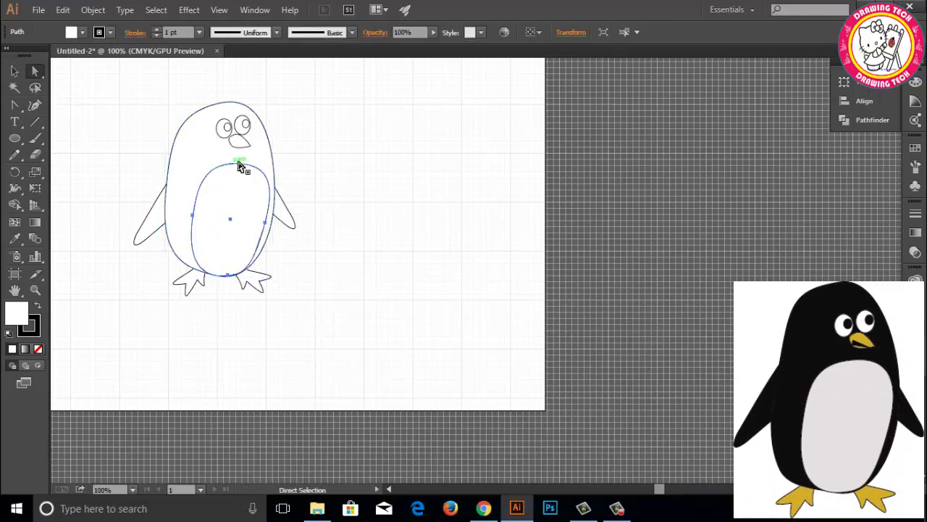
pyautogui.click(208, 163)
pyautogui.moveTo(209, 163); pyautogui.dragTo(204, 161)
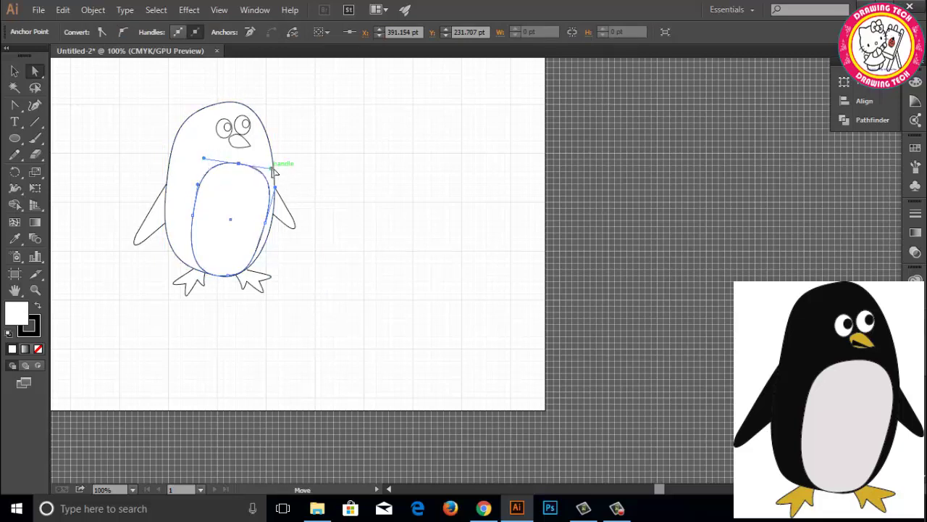
pyautogui.moveTo(273, 168); pyautogui.dragTo(271, 166)
pyautogui.click(321, 186)
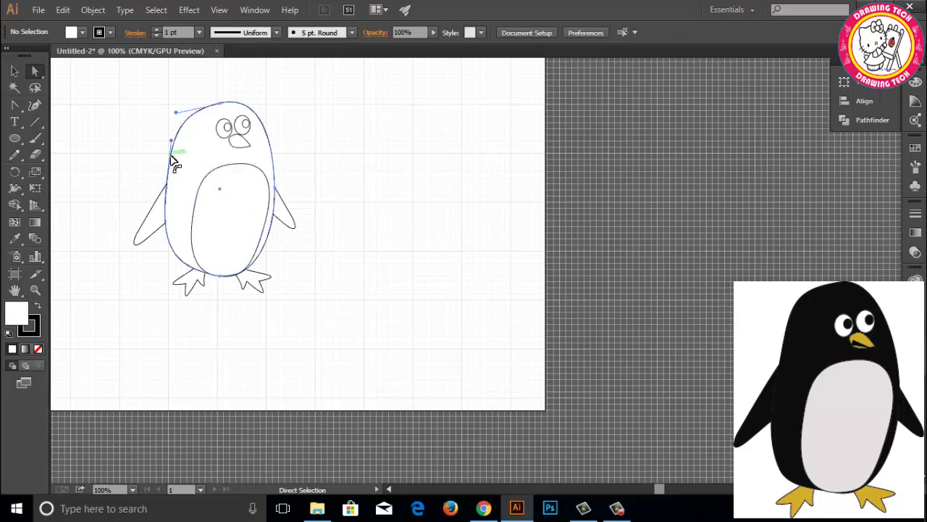
# Step: Reshape the body's left outline by dragging its left anchor point
pyautogui.moveTo(172, 142); pyautogui.dragTo(174, 144)
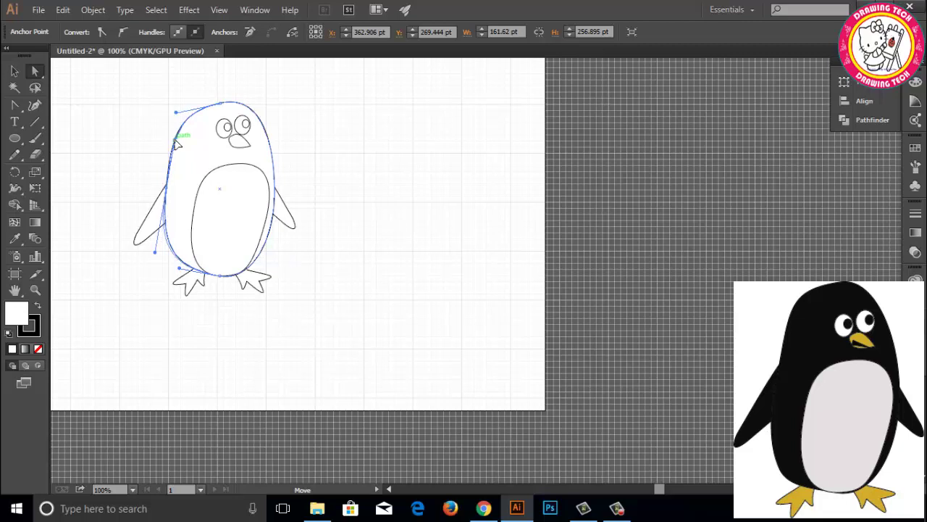
pyautogui.moveTo(174, 144); pyautogui.dragTo(184, 137)
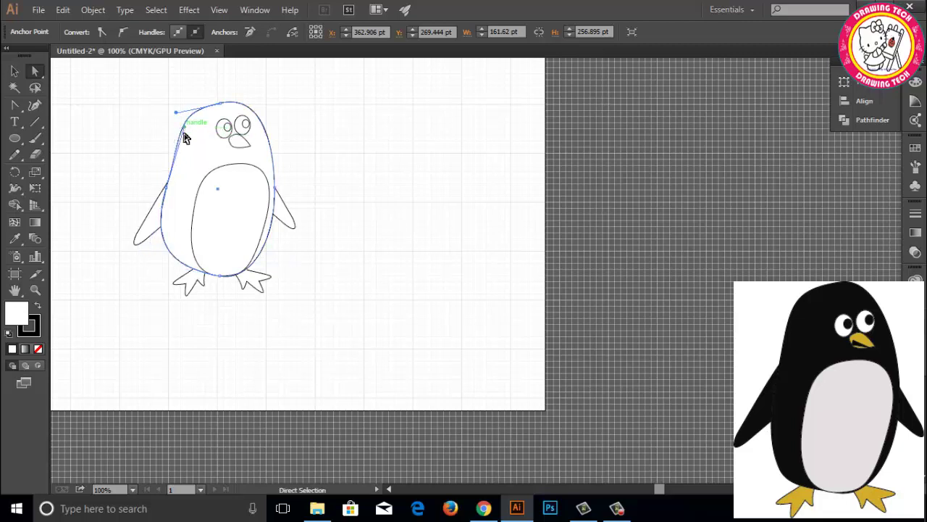
pyautogui.click(129, 187)
pyautogui.click(163, 238)
pyautogui.click(161, 206)
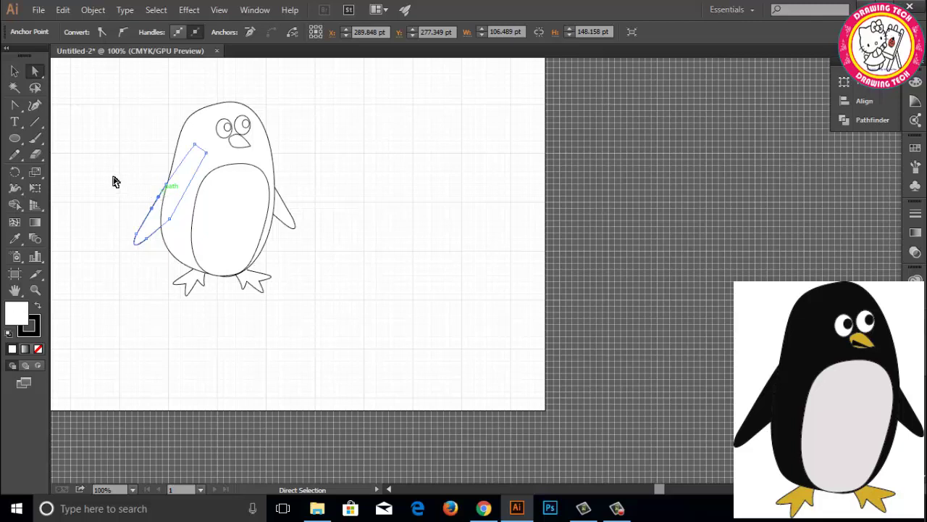
# Step: Nudge the left flipper up slightly against the body
pyautogui.click(13, 72)
pyautogui.click(118, 157)
pyautogui.click(166, 190)
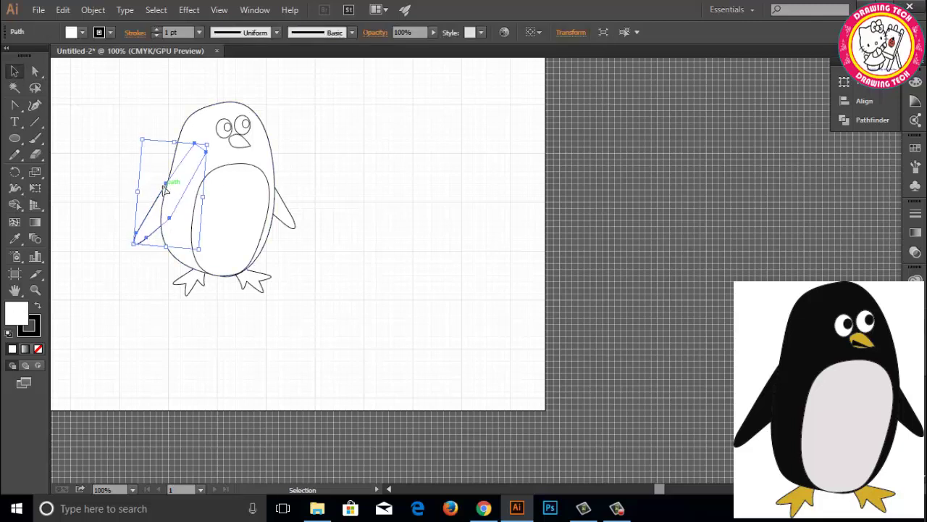
pyautogui.press('Up')
pyautogui.press('Up')
pyautogui.press('Up')
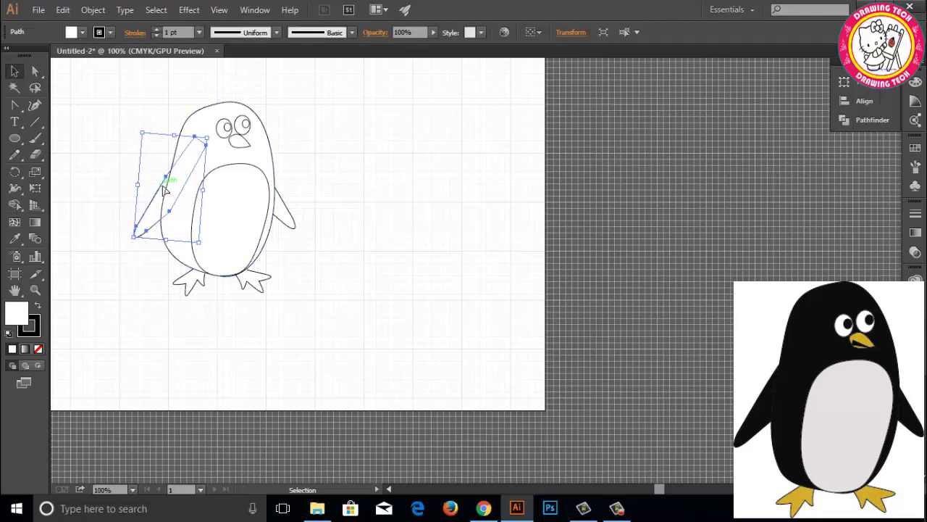
pyautogui.click(105, 187)
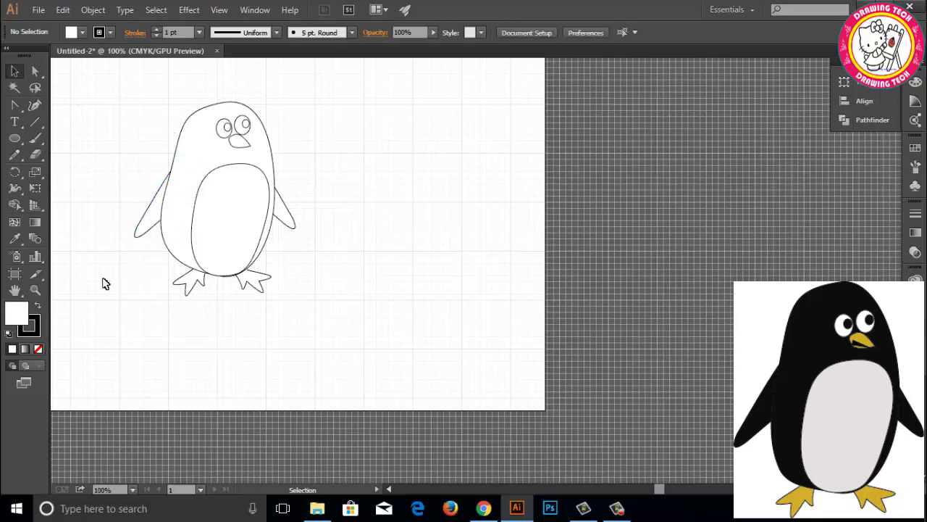
# Step: Scale the body slightly from its lower-left corner to about 167.6 × 263.9 pt
pyautogui.click(174, 259)
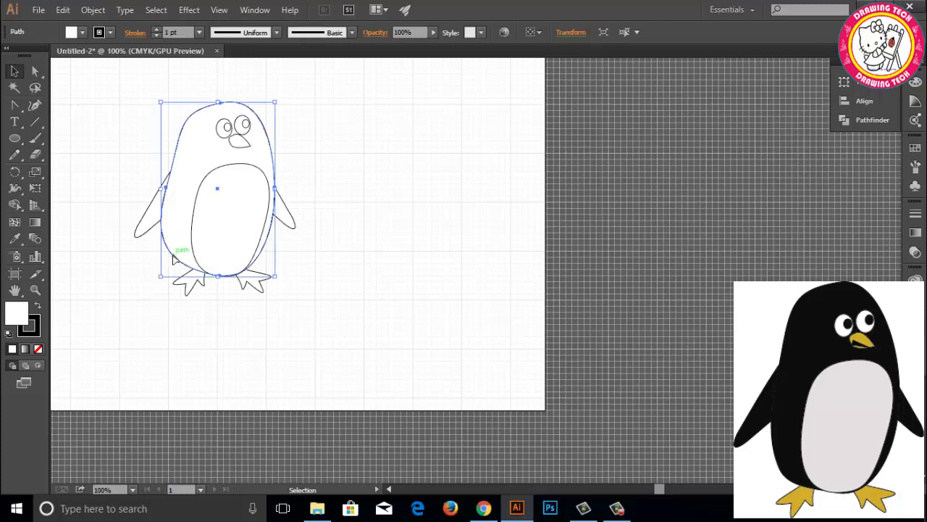
pyautogui.moveTo(162, 278); pyautogui.dragTo(166, 275)
pyautogui.click(143, 271)
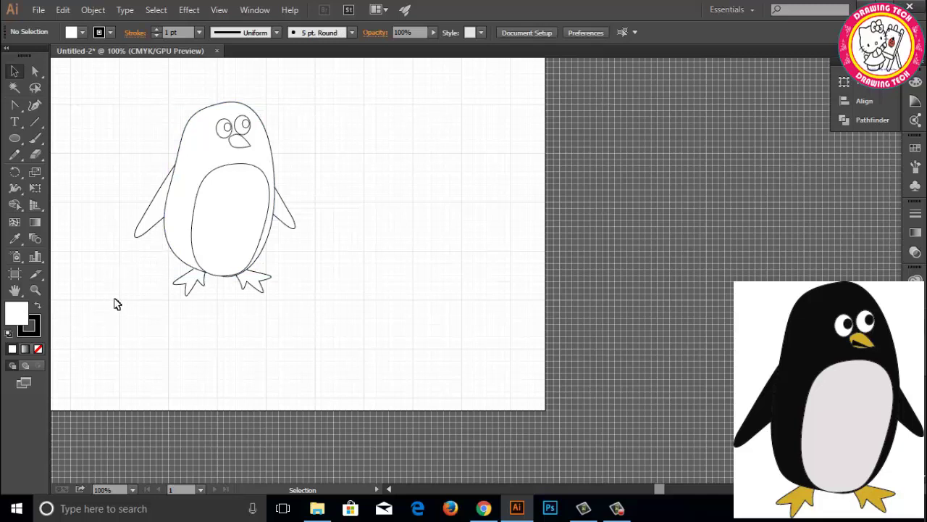
pyautogui.moveTo(15, 105); pyautogui.dragTo(79, 122)
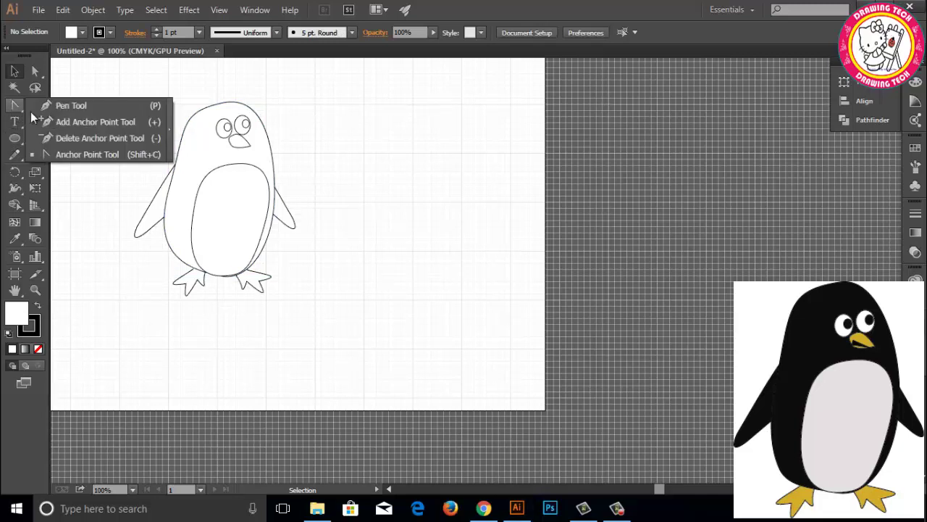
# Step: Add an anchor on the body's lower-left edge and pull it down about 9.45 pt to deepen that curve
pyautogui.click(173, 260)
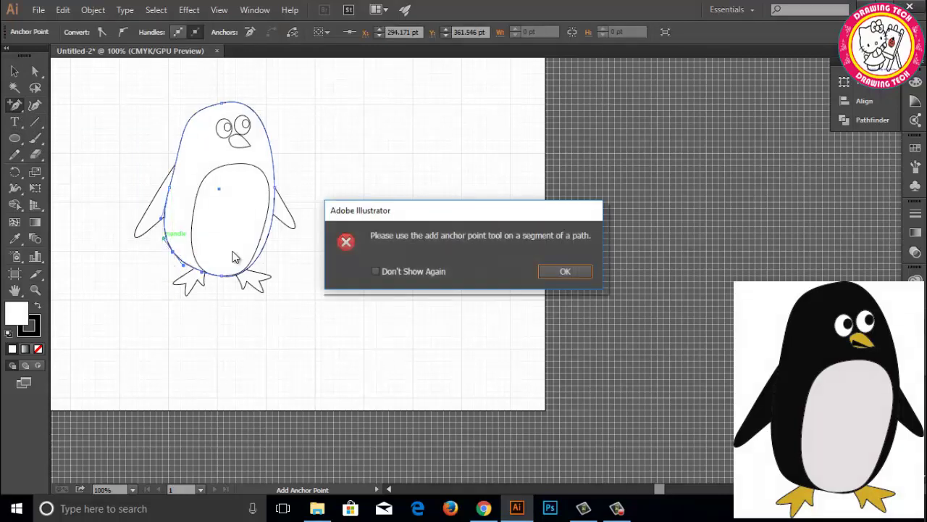
pyautogui.click(578, 272)
pyautogui.press('a')
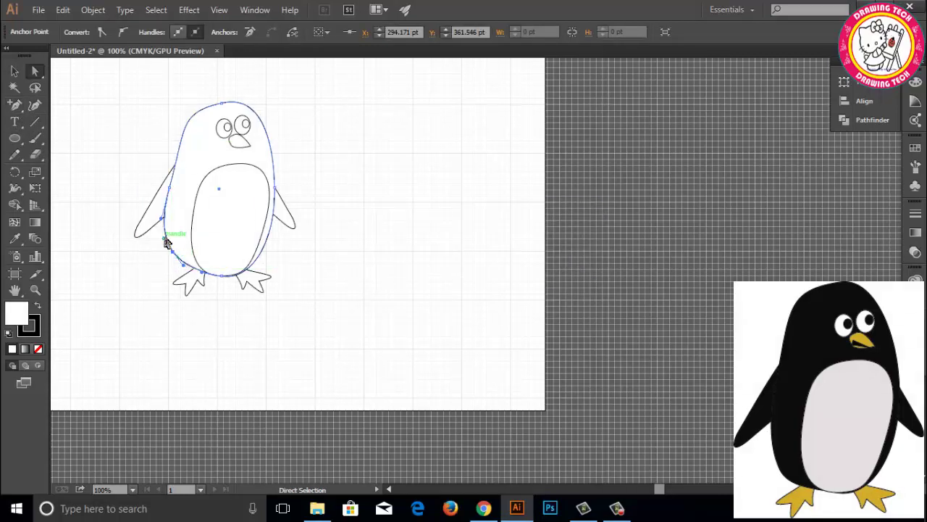
pyautogui.moveTo(164, 247); pyautogui.dragTo(168, 245)
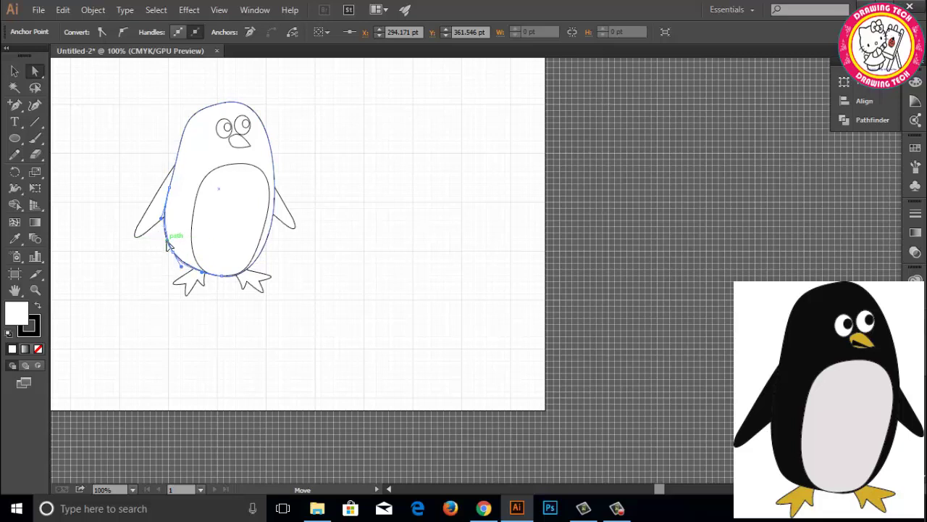
pyautogui.click(183, 265)
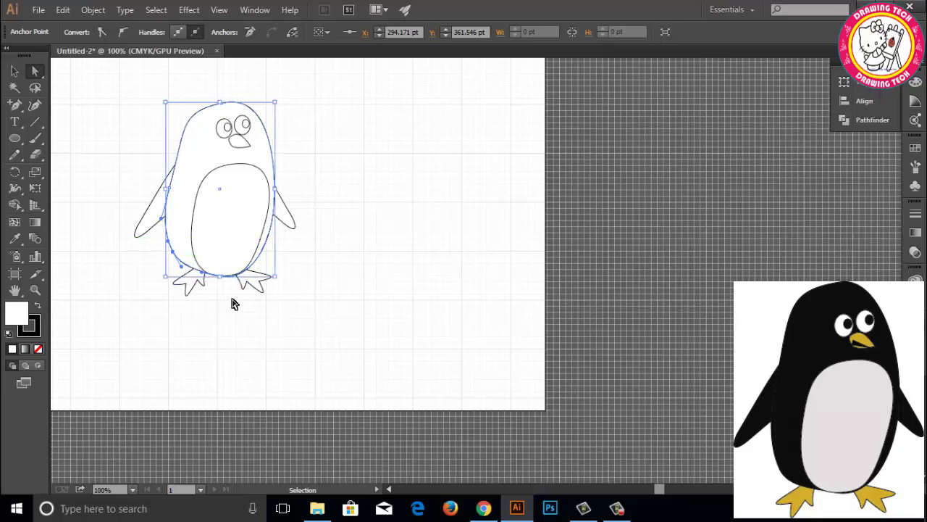
pyautogui.moveTo(171, 242); pyautogui.dragTo(171, 250)
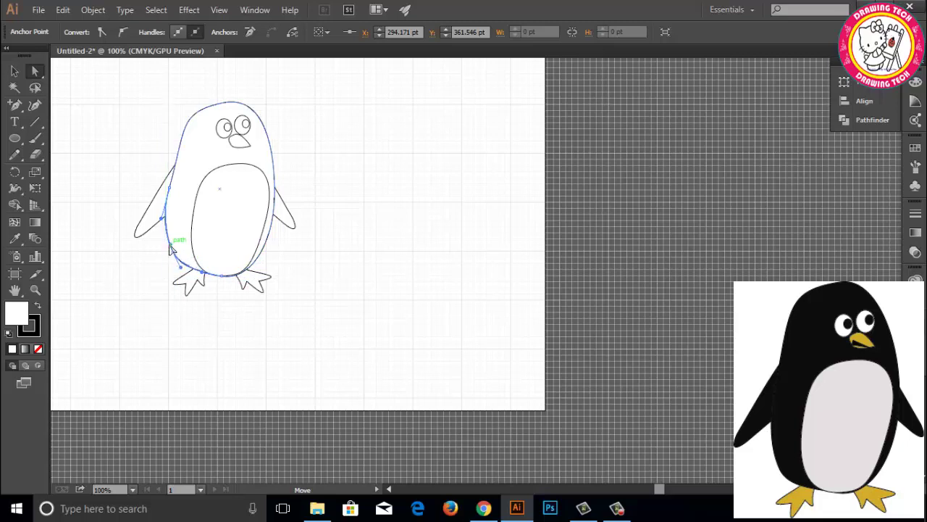
pyautogui.click(174, 254)
pyautogui.moveTo(175, 258); pyautogui.dragTo(174, 259)
pyautogui.click(219, 319)
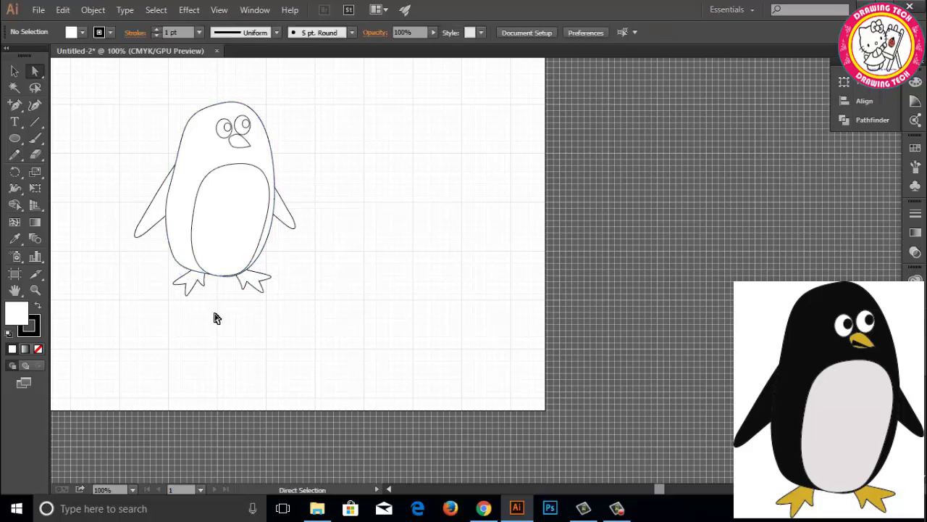
pyautogui.click(199, 292)
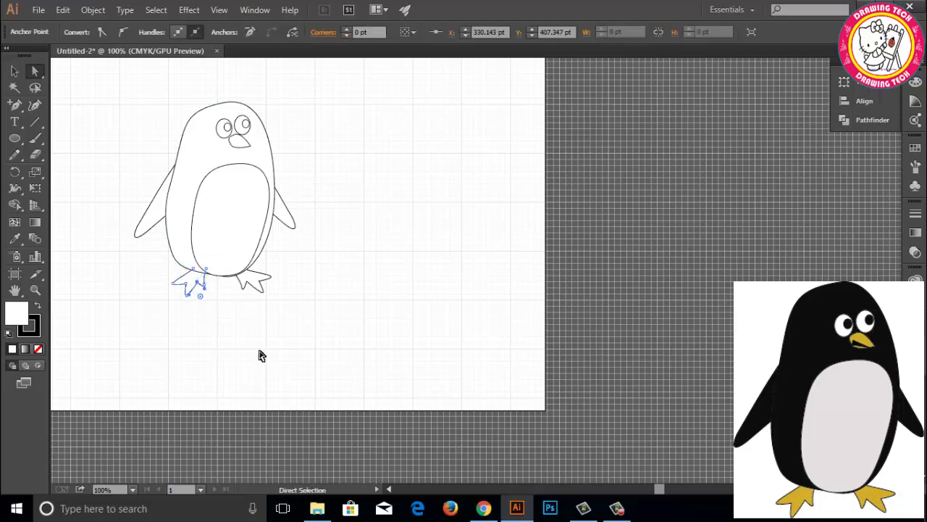
# Step: Nudge the left foot a few steps left beneath the body's lower-left curve
pyautogui.click(261, 356)
pyautogui.press('v')
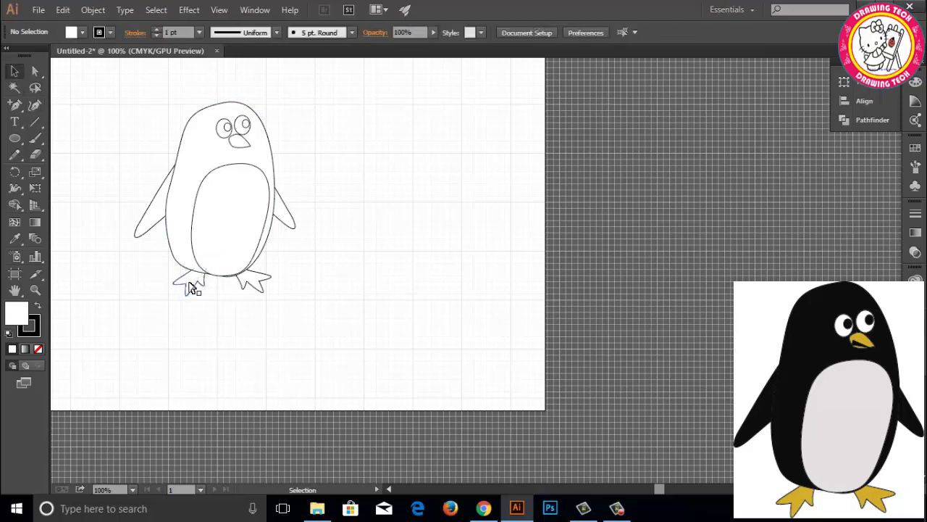
pyautogui.click(191, 286)
pyautogui.press('Right')
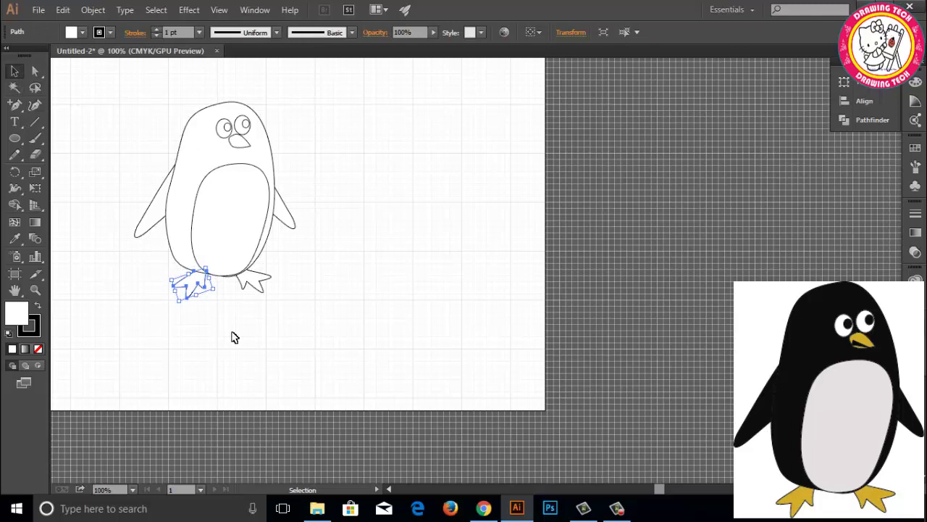
pyautogui.press('Left')
pyautogui.press('Left')
pyautogui.press('Left')
pyautogui.press('Left')
pyautogui.press('Left')
pyautogui.click(234, 328)
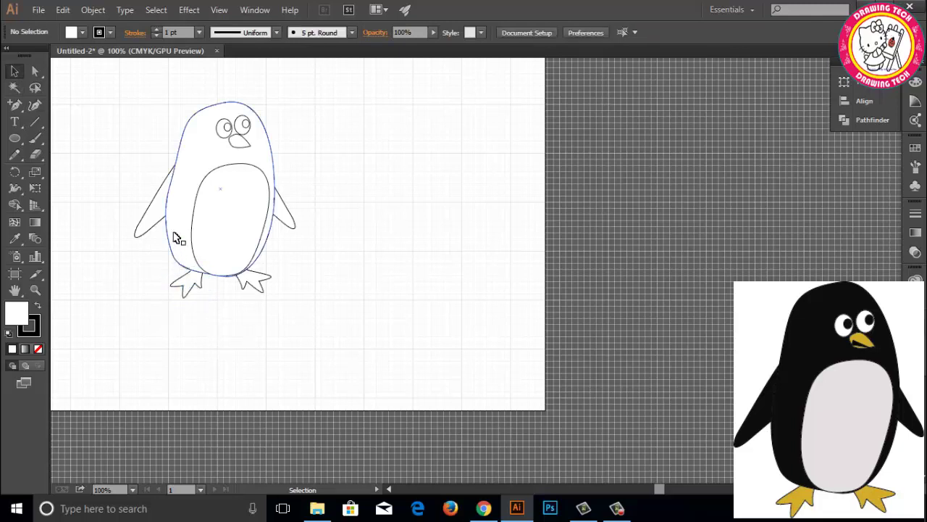
# Step: Reshape the curve along the body outline's left edge
pyautogui.click(168, 207)
pyautogui.click(36, 72)
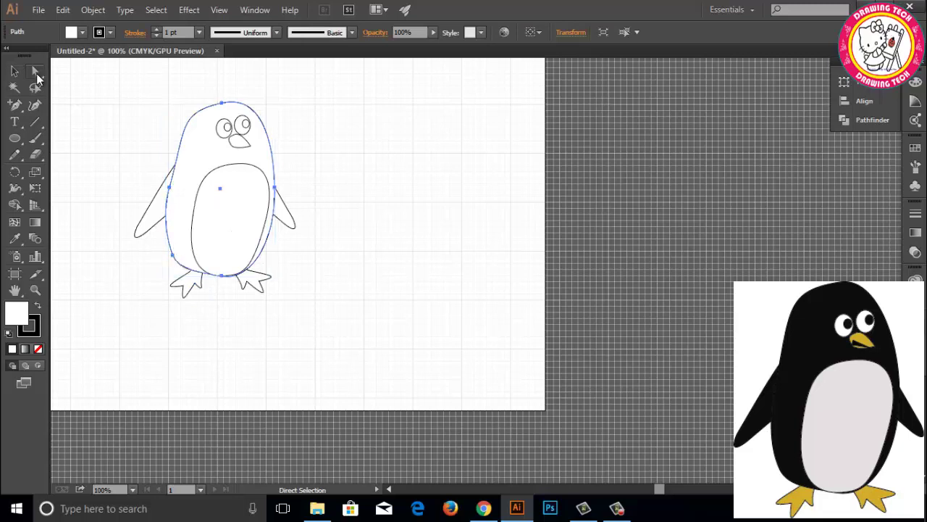
pyautogui.click(168, 188)
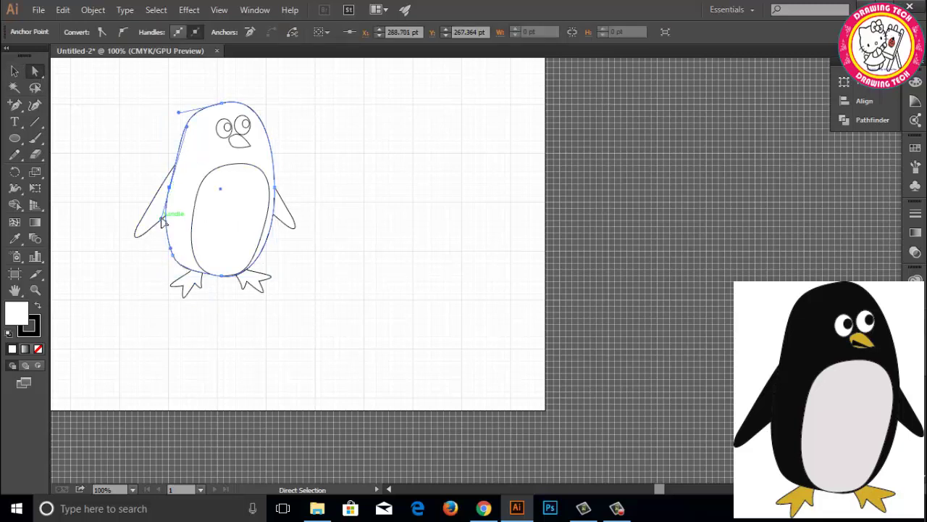
pyautogui.moveTo(162, 222); pyautogui.dragTo(161, 227)
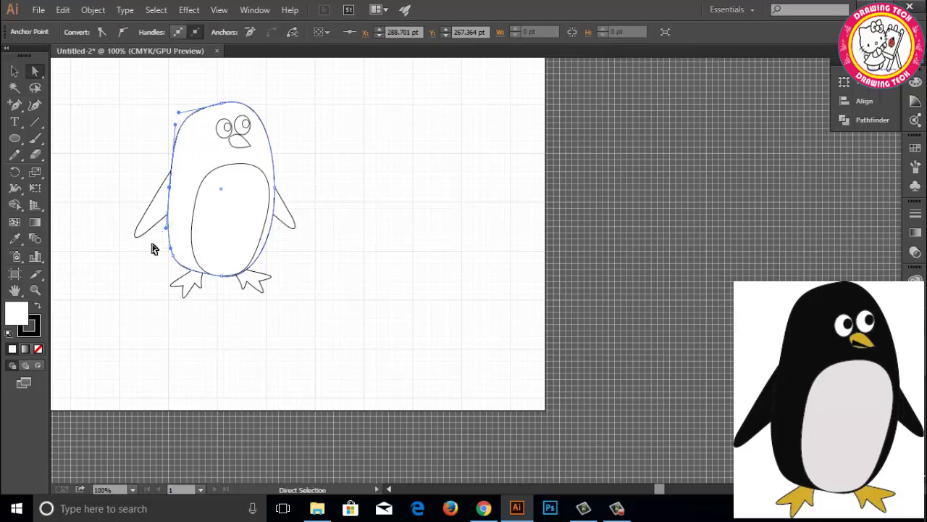
pyautogui.click(150, 243)
# Step: Pull the top of the head upward and smooth its upper-left and top curves
pyautogui.click(182, 144)
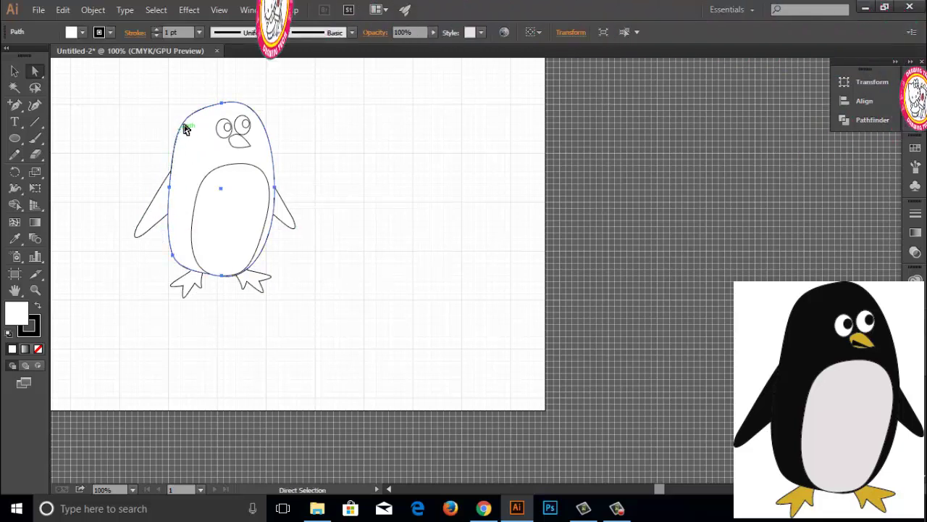
pyautogui.click(170, 190)
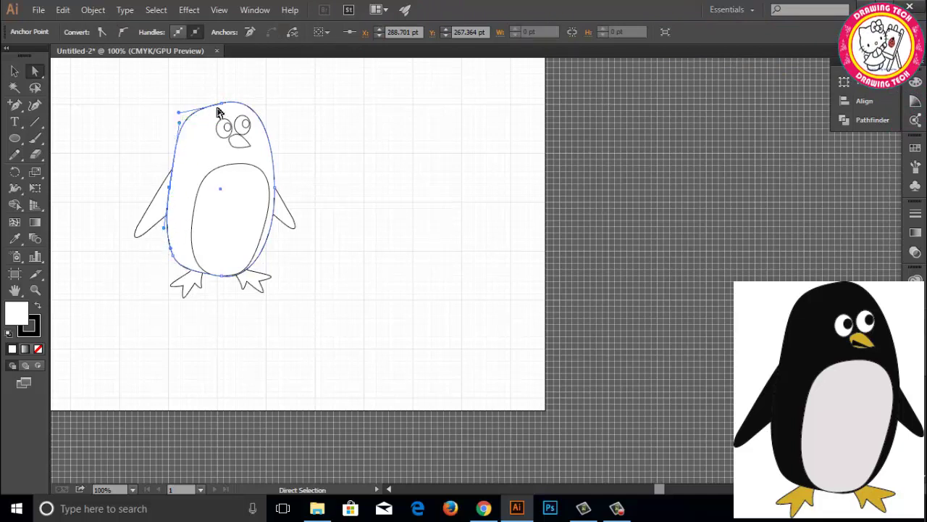
pyautogui.moveTo(219, 113); pyautogui.dragTo(224, 97)
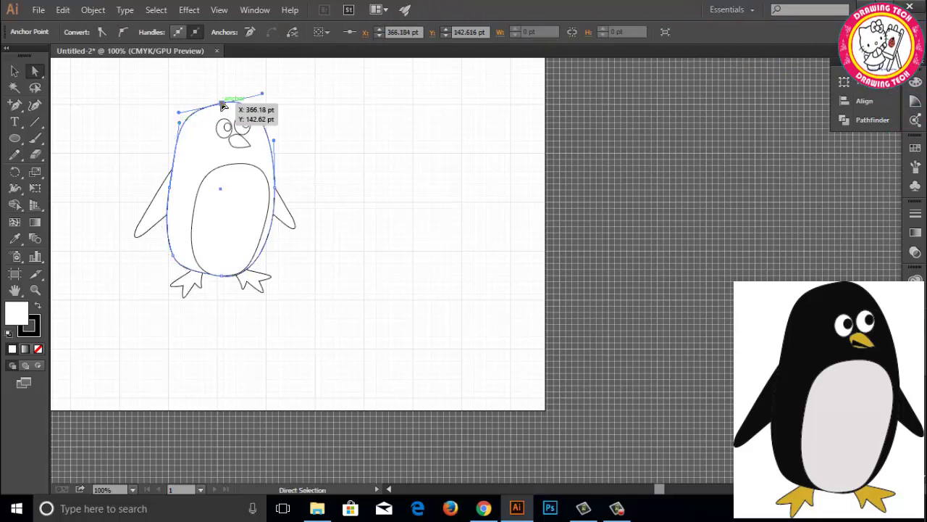
pyautogui.click(314, 116)
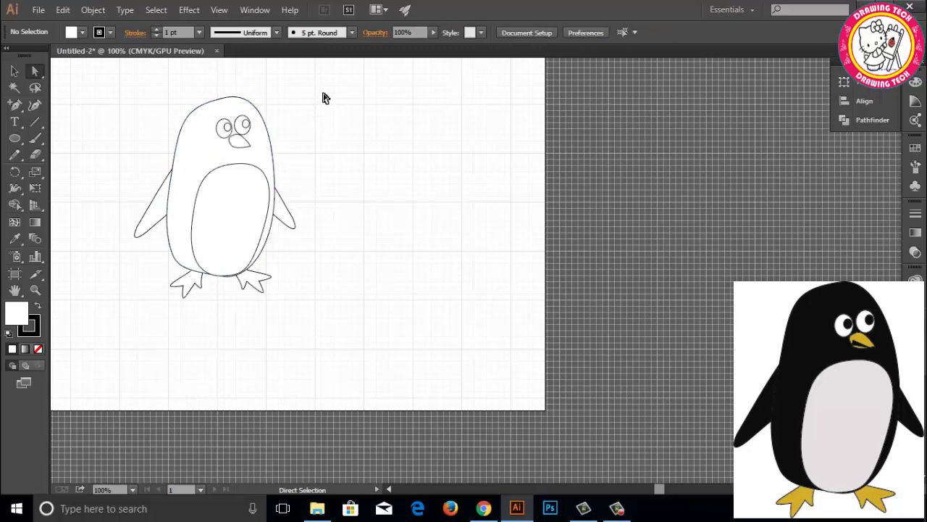
pyautogui.click(191, 121)
pyautogui.moveTo(191, 120); pyautogui.dragTo(186, 109)
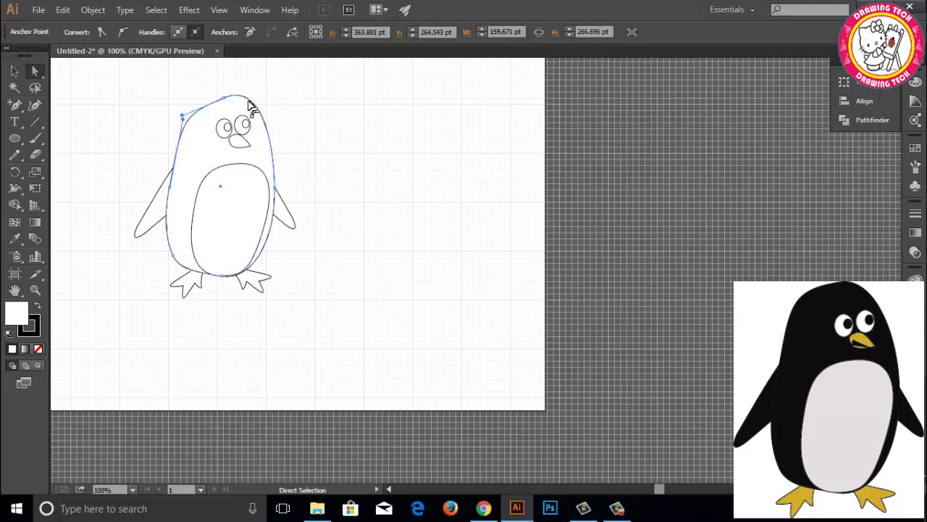
pyautogui.moveTo(248, 99)
pyautogui.mouseDown()
pyautogui.moveTo(265, 88)
pyautogui.moveTo(256, 97)
pyautogui.mouseUp()
pyautogui.click(294, 100)
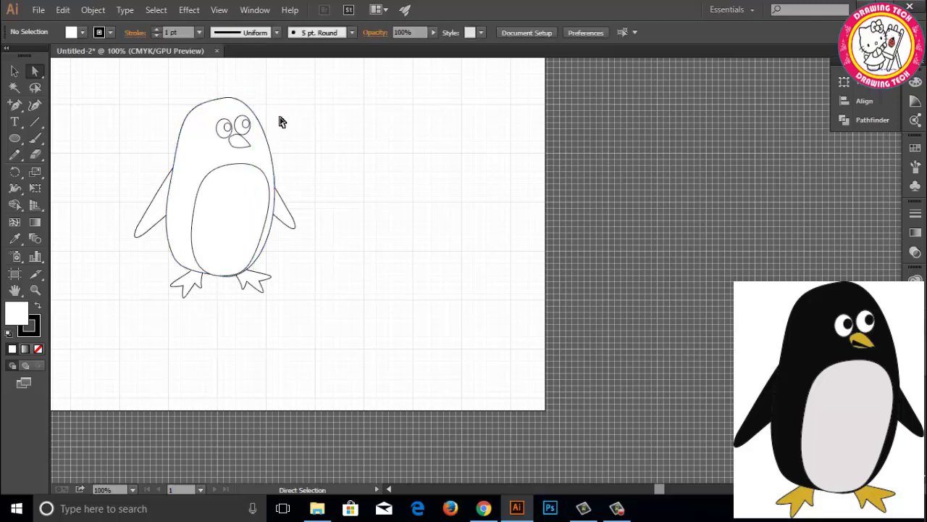
# Step: Shift the selected artwork slightly, then select the eyes, pupils and beak together
pyautogui.click(13, 71)
pyautogui.moveTo(210, 122); pyautogui.dragTo(232, 130)
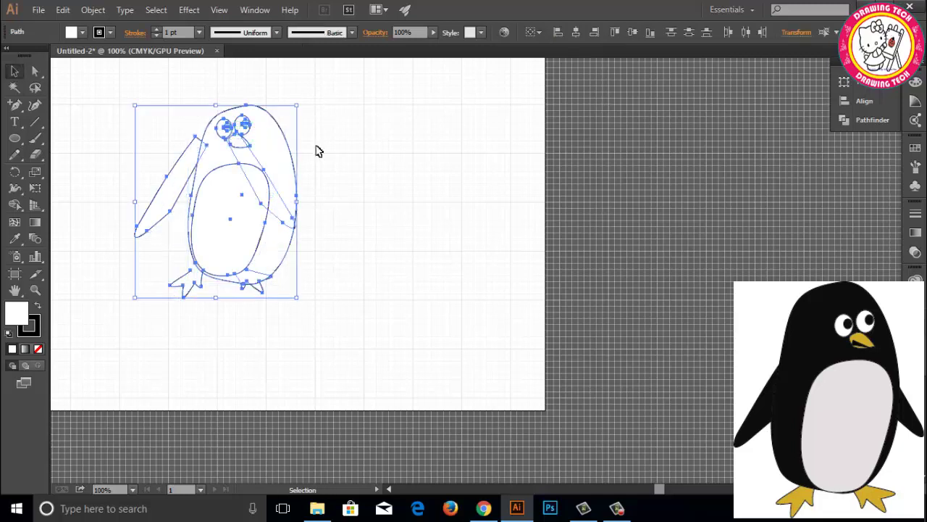
pyautogui.click(333, 147)
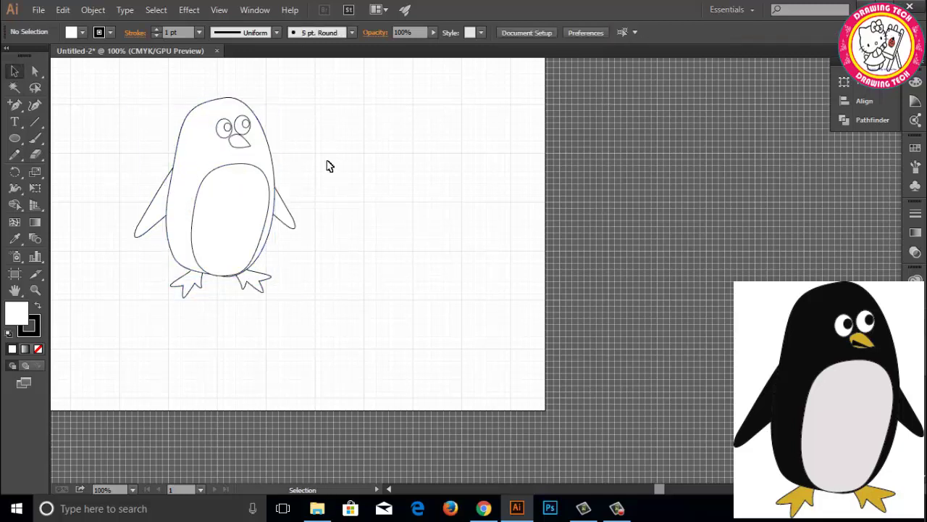
pyautogui.click(245, 125)
pyautogui.moveTo(226, 133); pyautogui.dragTo(228, 131)
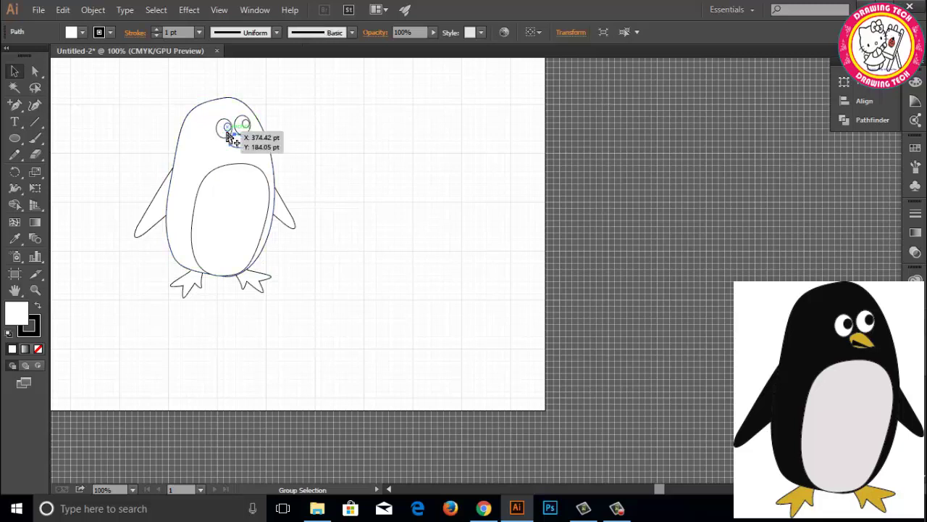
pyautogui.keyDown('shift'); pyautogui.click(245, 138); pyautogui.keyUp('shift')
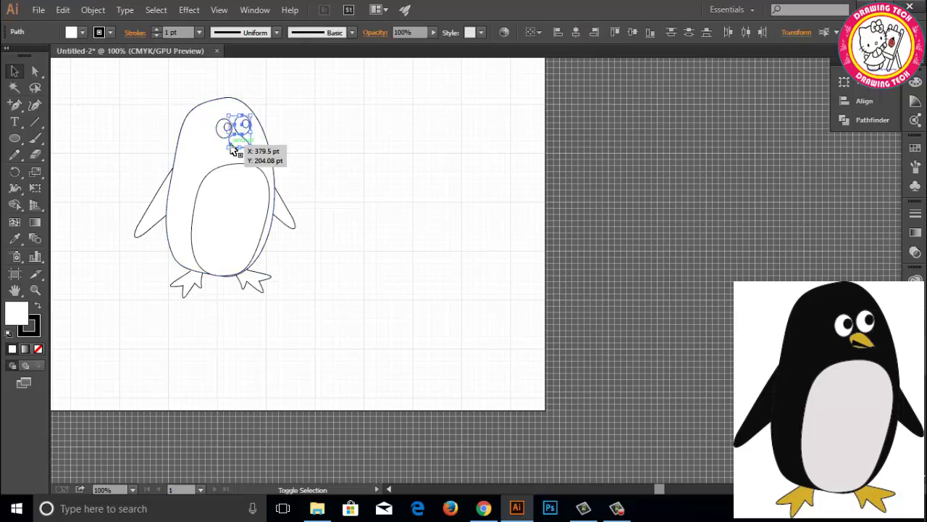
# Step: Nudge the eyes and beak group lower and slightly right on the head
pyautogui.keyDown('shift'); pyautogui.click(245, 127); pyautogui.keyUp('shift')
pyautogui.press('Up')
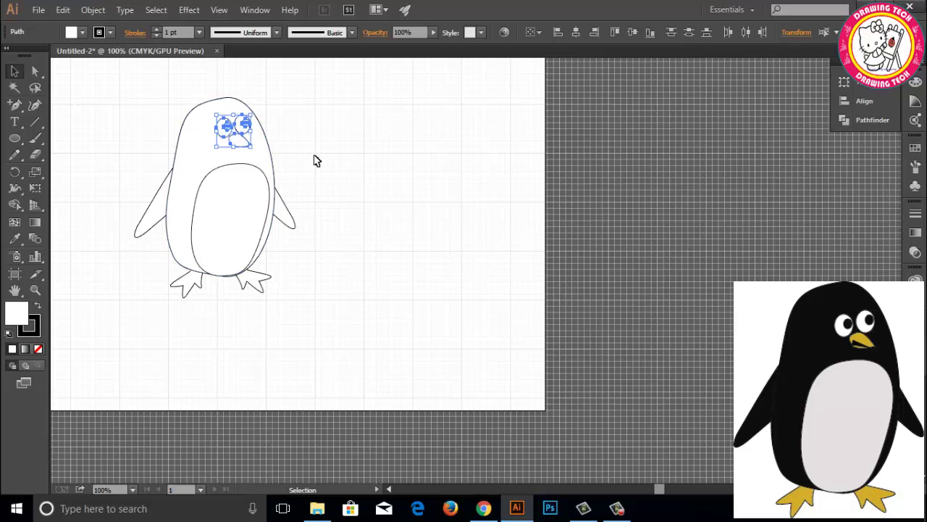
pyautogui.press('Up')
pyautogui.press('Up')
pyautogui.press('Up')
pyautogui.press('Up')
pyautogui.press('Right')
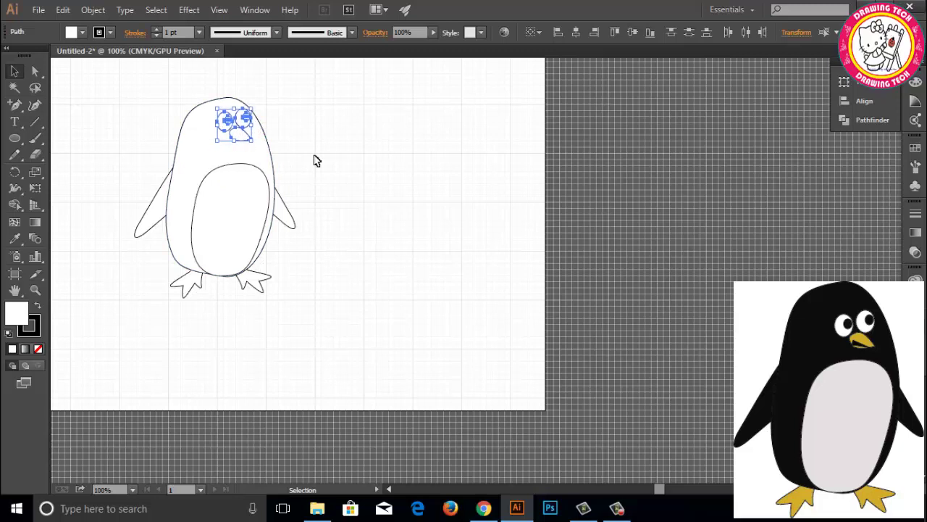
pyautogui.press('Down')
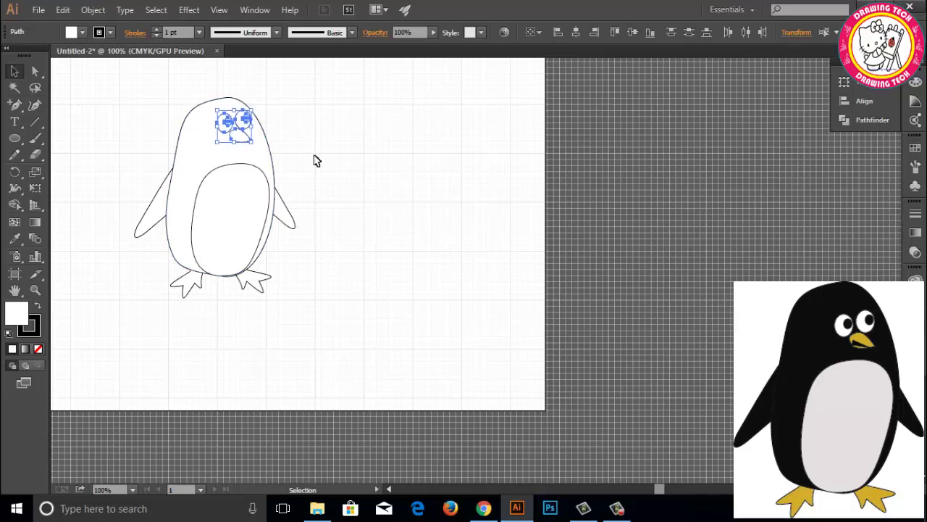
pyautogui.press('Down')
pyautogui.press('Down')
pyautogui.press('Down')
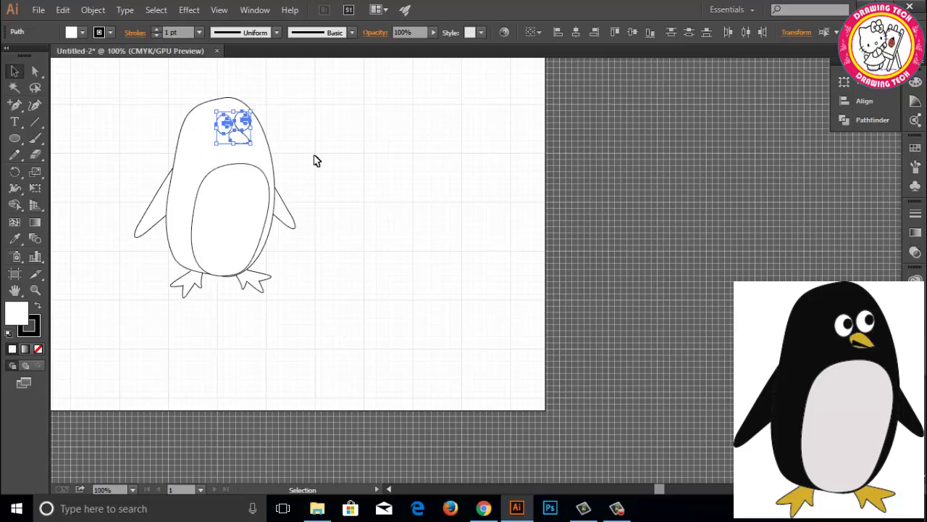
pyautogui.press('Down')
pyautogui.press('Down')
pyautogui.press('Down')
pyautogui.press('Right')
pyautogui.press('Right')
pyautogui.press('Down')
pyautogui.press('Right')
pyautogui.press('Right')
pyautogui.press('Down')
pyautogui.press('Down')
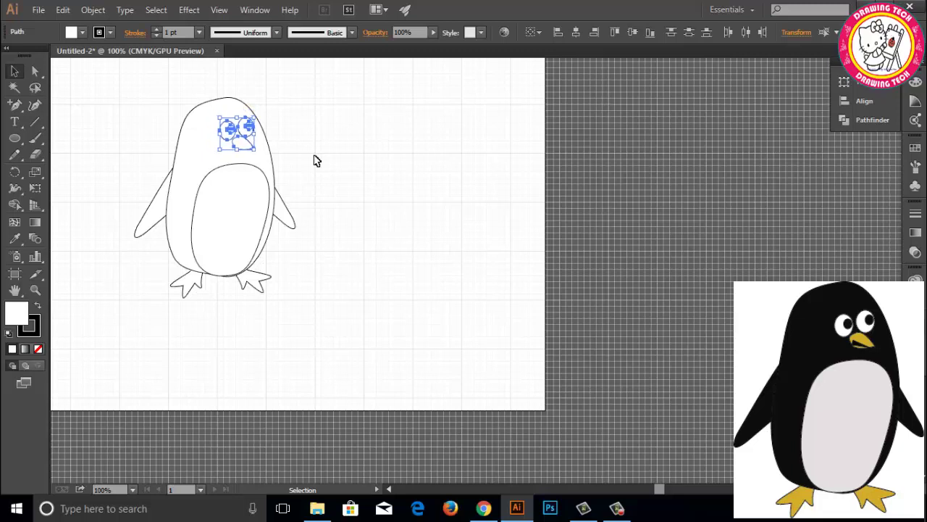
pyautogui.press('Right')
pyautogui.press('Right')
pyautogui.press('Down')
pyautogui.press('Right')
pyautogui.press('Right')
pyautogui.press('Right')
pyautogui.press('Down')
pyautogui.press('Left')
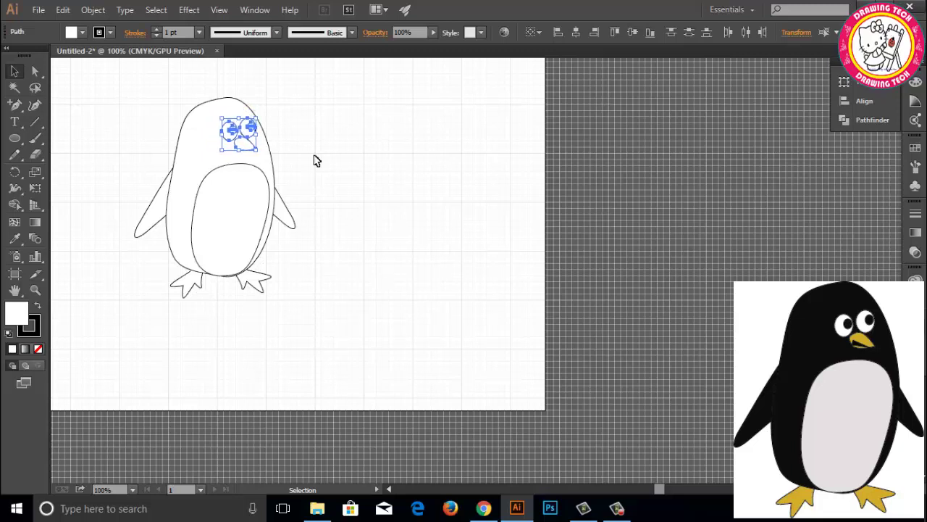
pyautogui.press('Left')
pyautogui.press('Down')
pyautogui.press('Left')
pyautogui.press('Left')
pyautogui.press('Left')
pyautogui.press('Down')
pyautogui.press('Down')
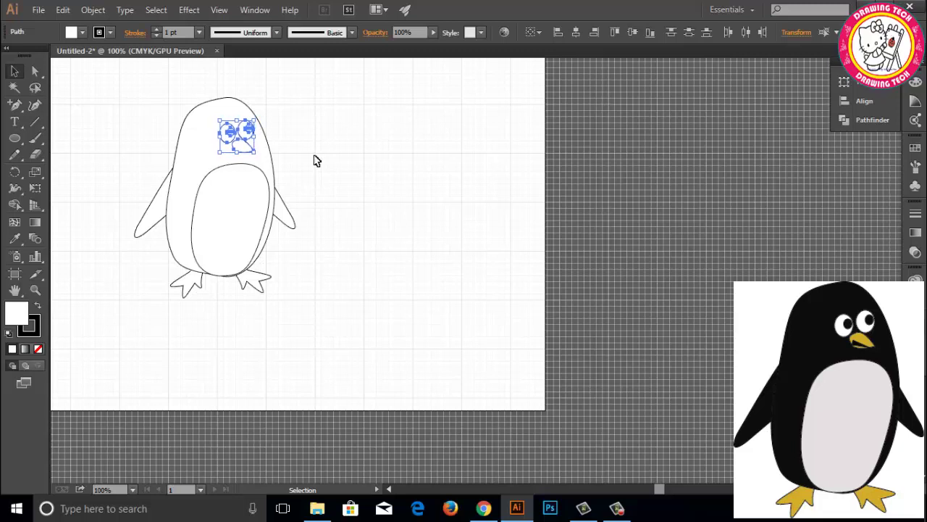
pyautogui.press('Down')
pyautogui.click(330, 143)
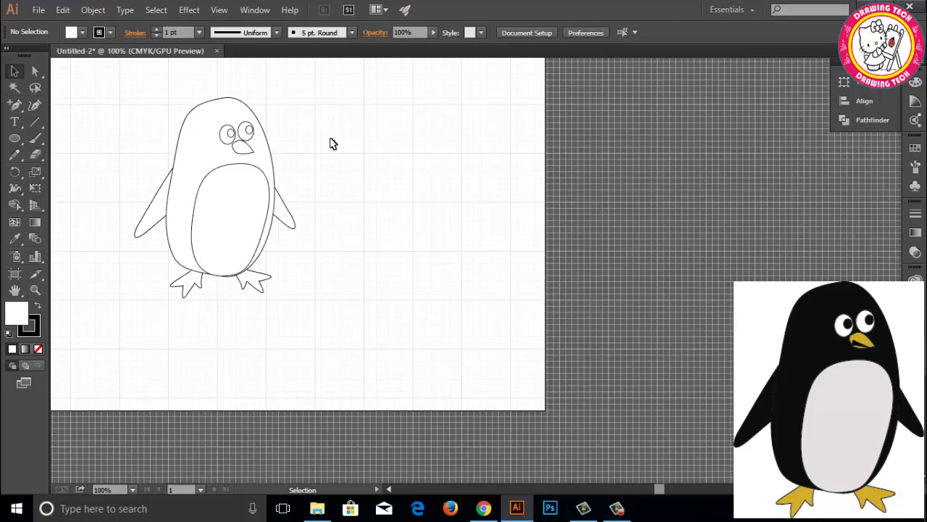
# Step: Drag the left foot slightly down and select the body outline
pyautogui.moveTo(200, 295); pyautogui.dragTo(196, 314)
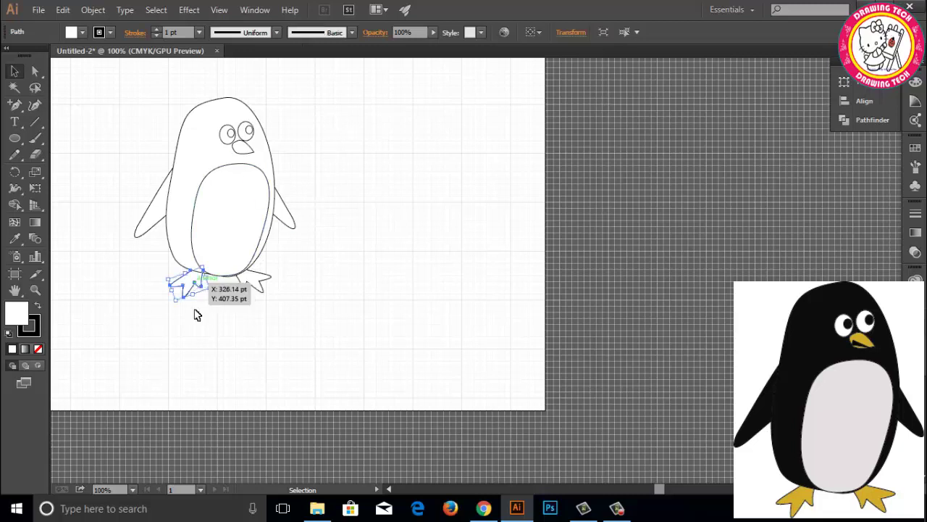
pyautogui.click(217, 324)
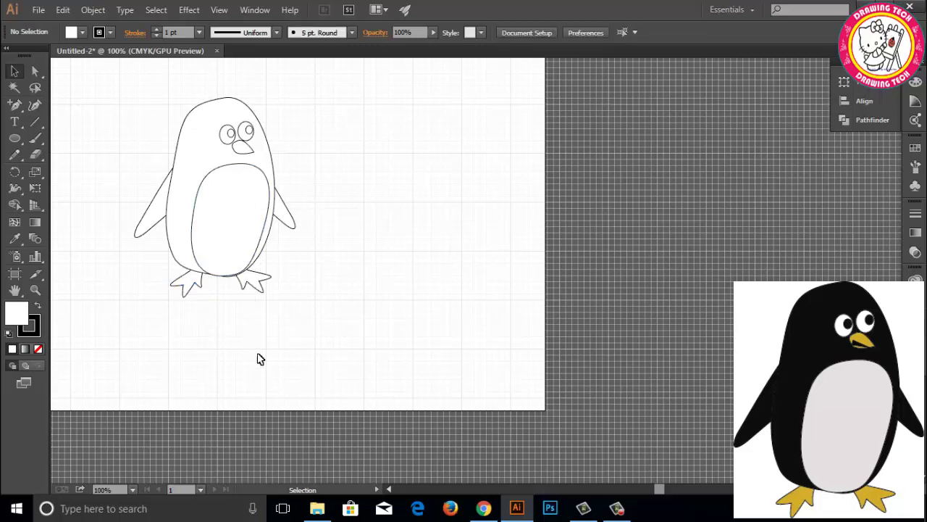
pyautogui.click(175, 154)
# Step: Fill the penguin's body with near-black from the Color Picker
pyautogui.doubleClick(25, 319)
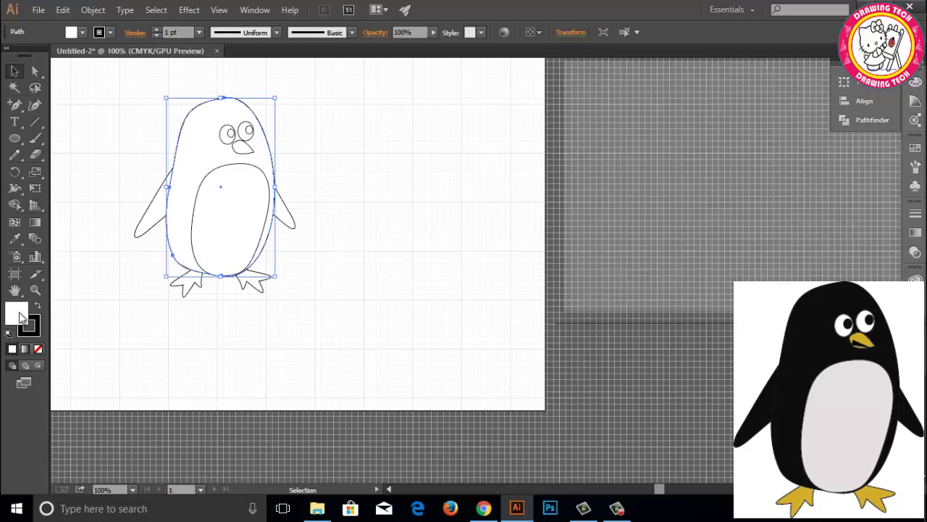
pyautogui.click(578, 265)
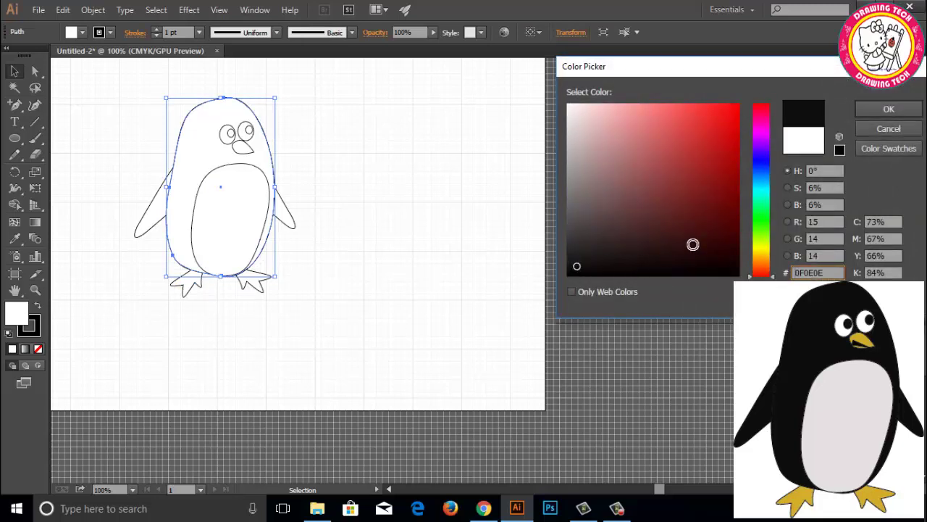
pyautogui.click(889, 109)
pyautogui.click(452, 225)
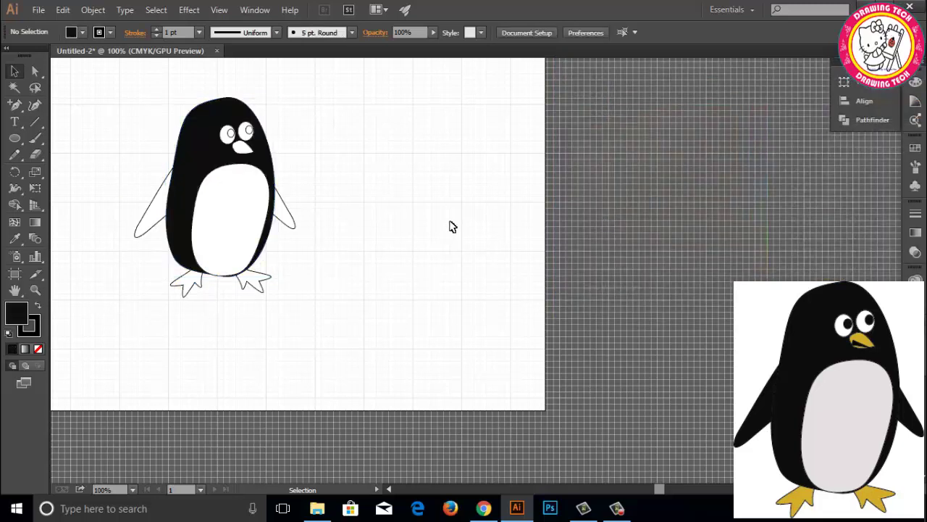
# Step: Eyedropper the body's black fill onto the left and right pupils
pyautogui.click(230, 132)
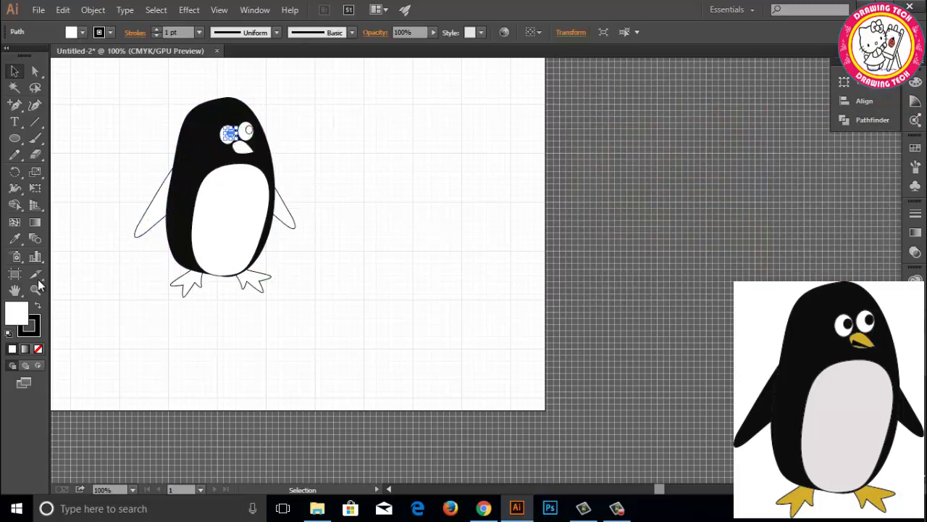
pyautogui.click(14, 238)
pyautogui.click(181, 203)
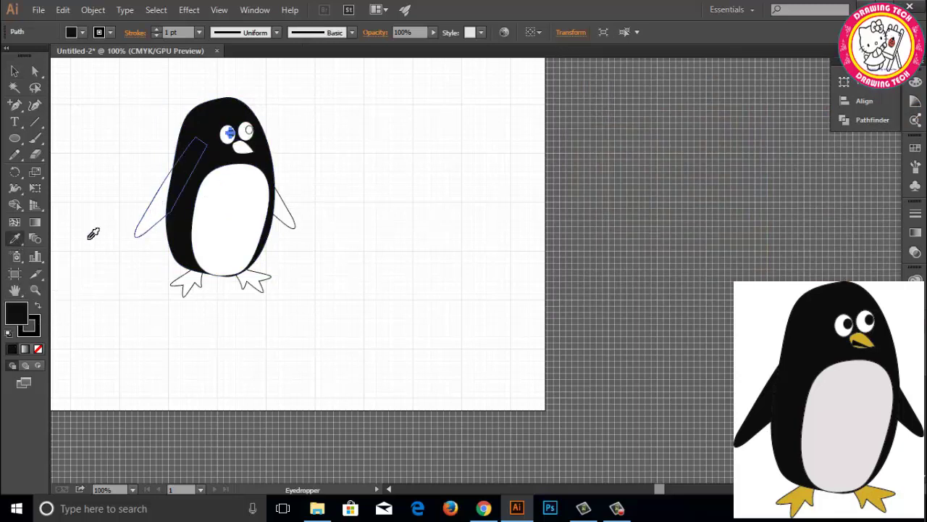
pyautogui.press('v')
pyautogui.click(249, 130)
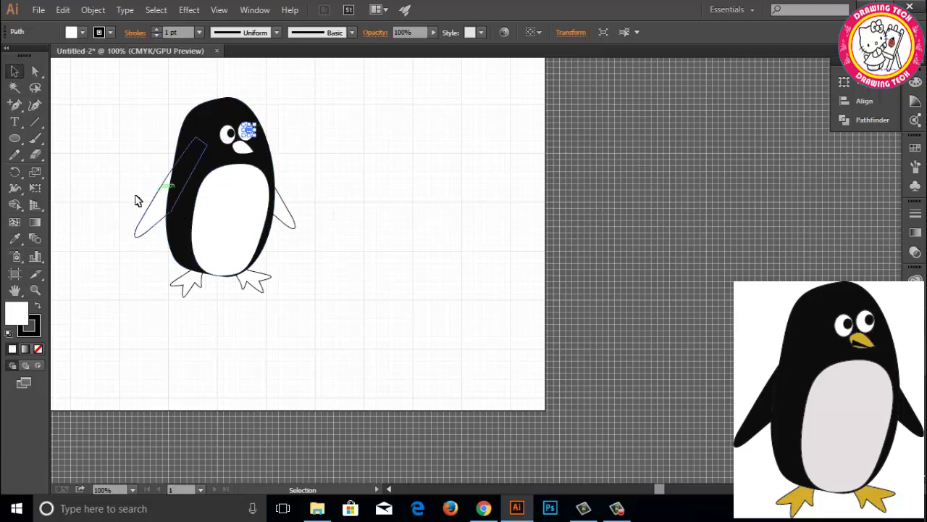
pyautogui.click(15, 238)
pyautogui.click(185, 188)
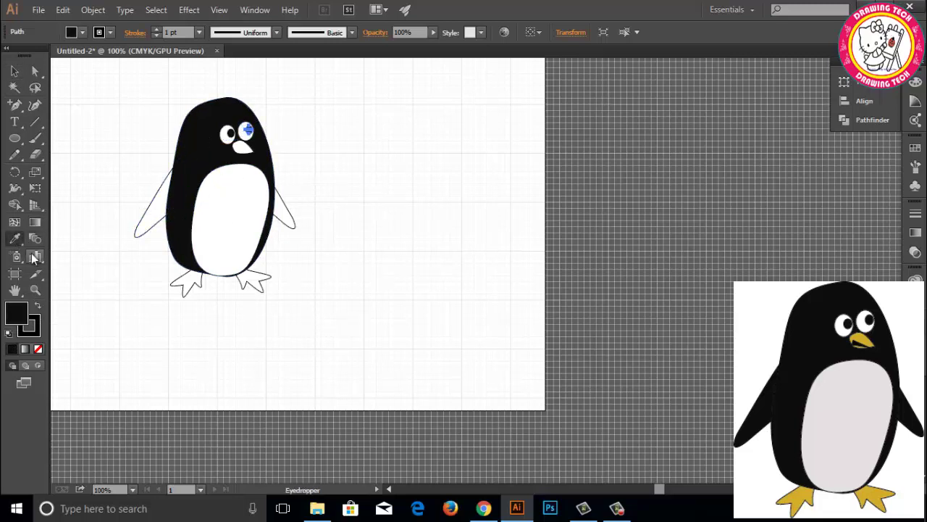
pyautogui.doubleClick(17, 311)
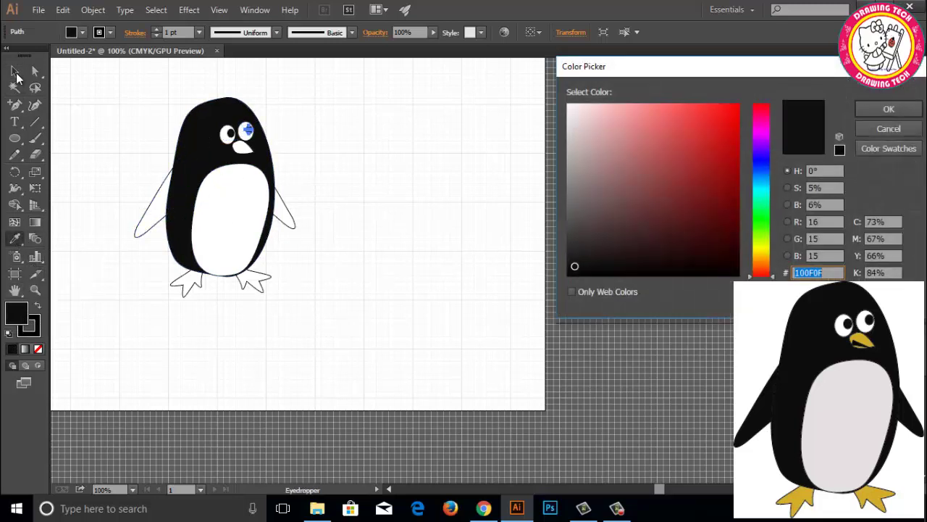
pyautogui.press('Escape')
# Step: Fill the left foot with golden yellow DDB407
pyautogui.press('v')
pyautogui.click(187, 286)
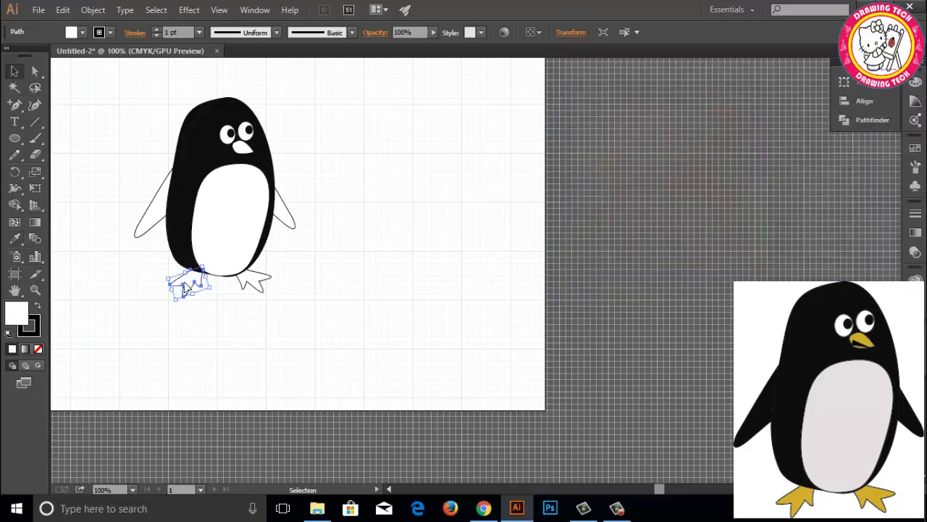
pyautogui.doubleClick(23, 310)
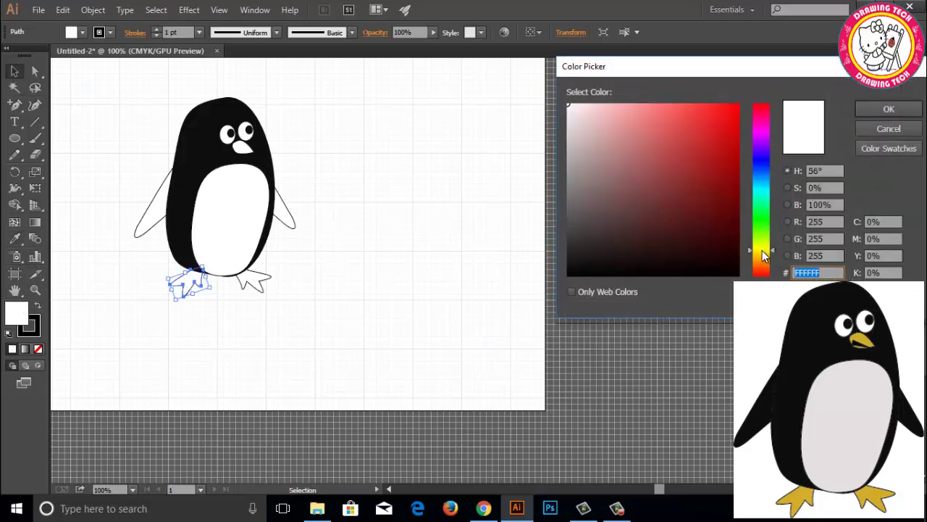
pyautogui.moveTo(762, 254)
pyautogui.mouseDown()
pyautogui.moveTo(764, 266)
pyautogui.moveTo(764, 246)
pyautogui.mouseUp()
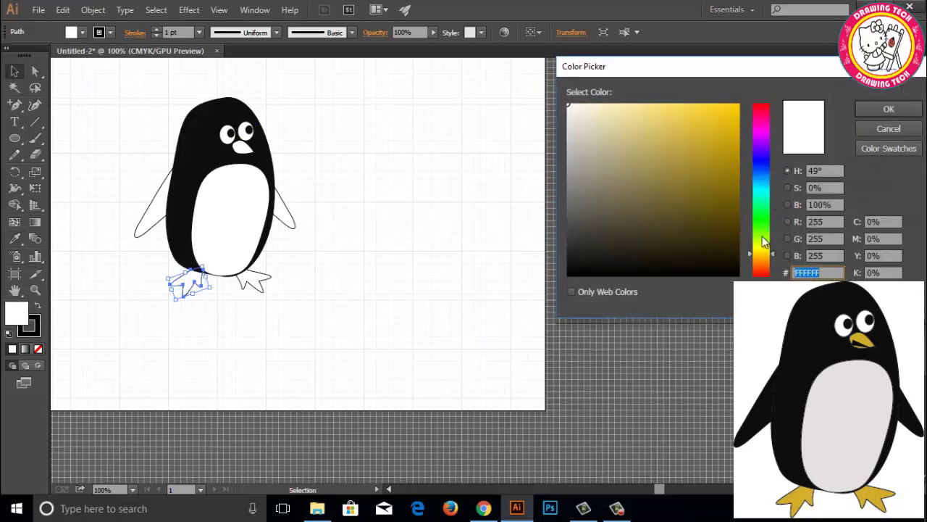
pyautogui.moveTo(732, 148); pyautogui.dragTo(735, 125)
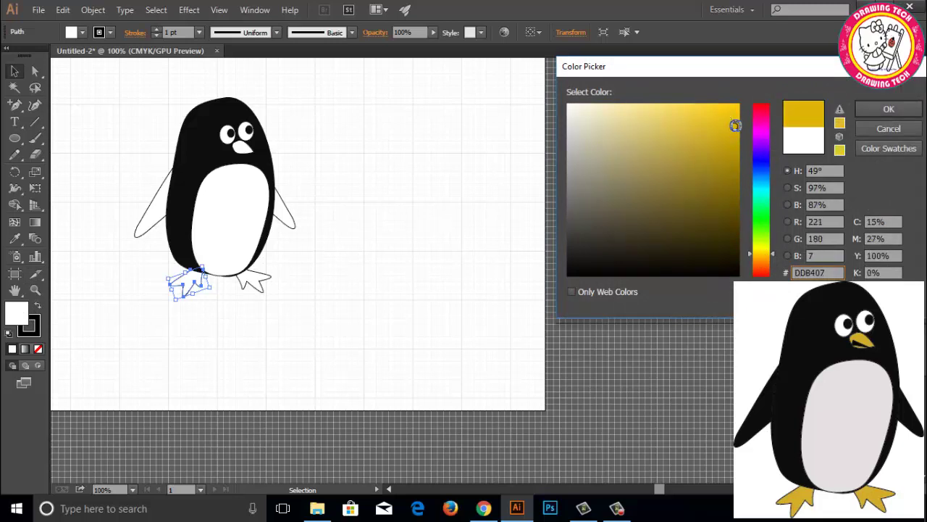
pyautogui.press('Return')
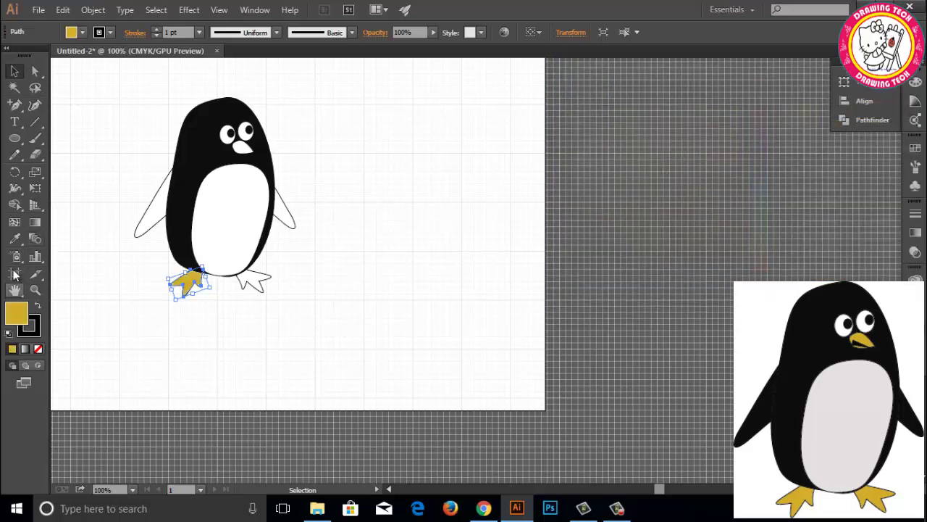
# Step: Eyedropper the left foot's yellow onto the right foot
pyautogui.click(246, 282)
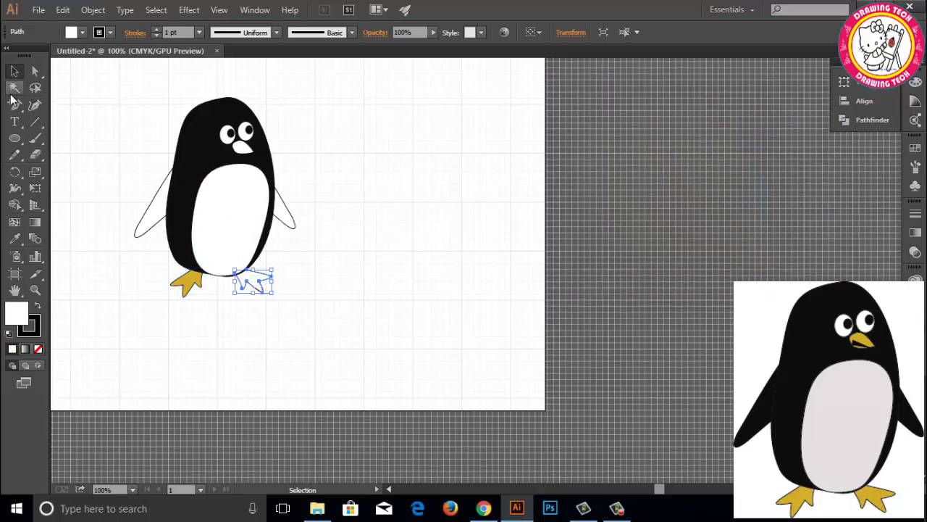
pyautogui.click(14, 238)
pyautogui.click(189, 280)
pyautogui.press('v')
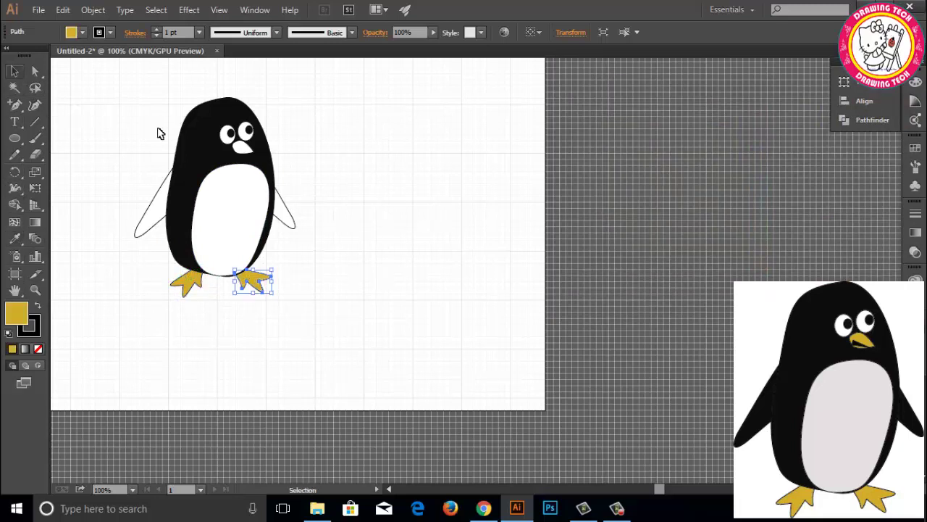
pyautogui.click(163, 134)
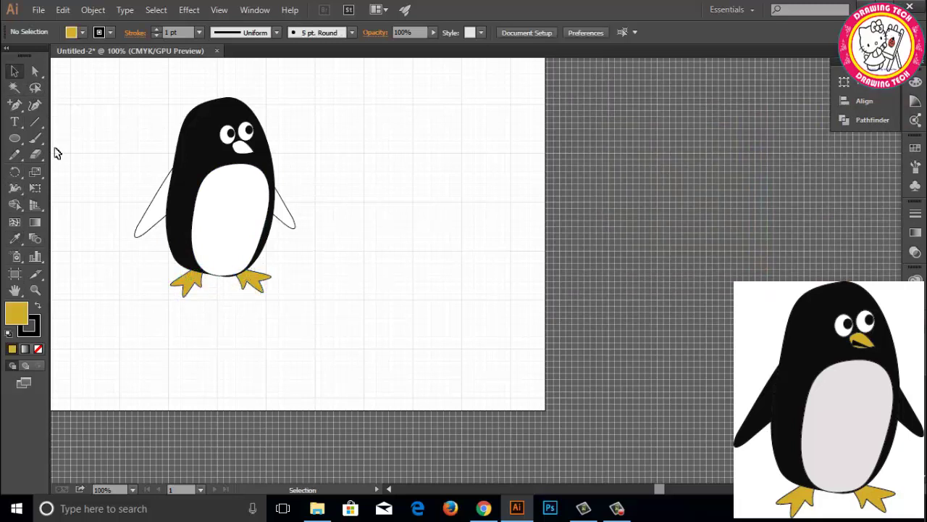
pyautogui.click(152, 207)
pyautogui.click(15, 239)
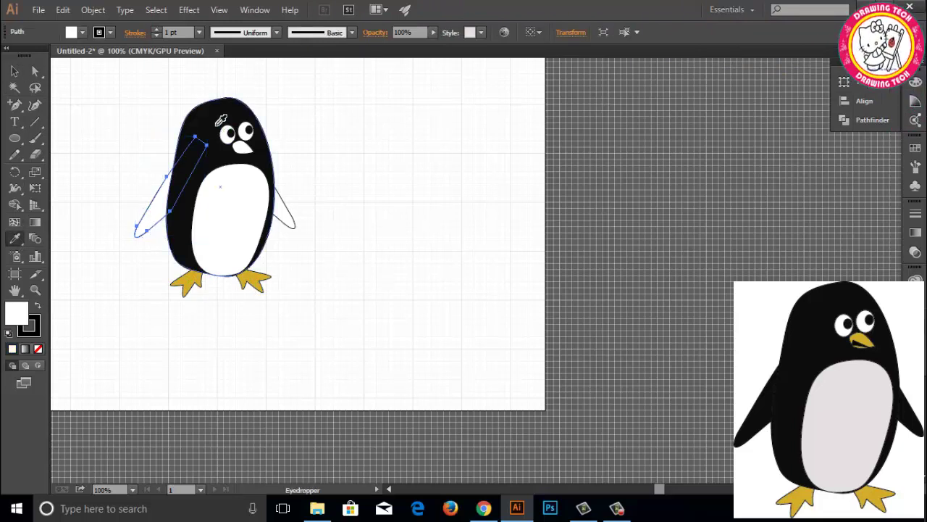
# Step: Eyedropper the body's black onto the left and right flippers
pyautogui.click(221, 120)
pyautogui.click(14, 71)
pyautogui.moveTo(140, 128); pyautogui.dragTo(290, 223)
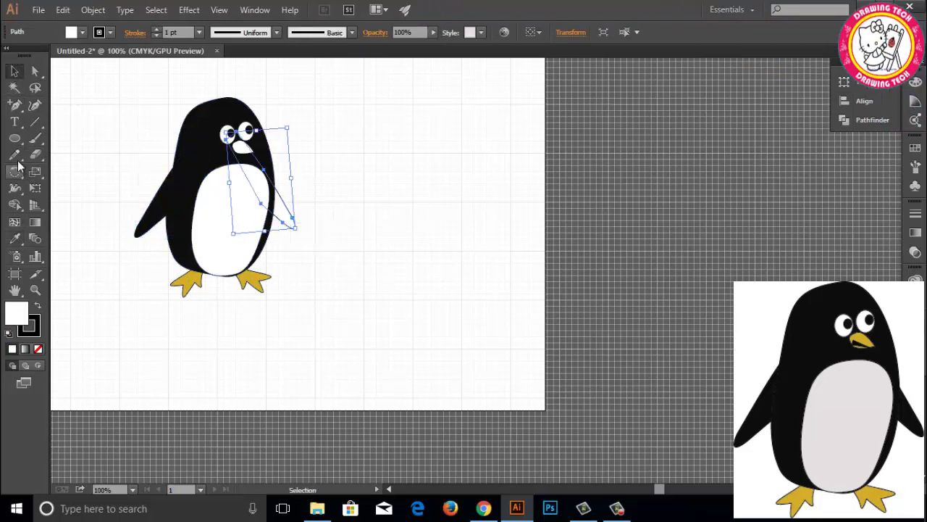
pyautogui.click(15, 238)
pyautogui.click(217, 123)
pyautogui.click(15, 70)
pyautogui.click(149, 111)
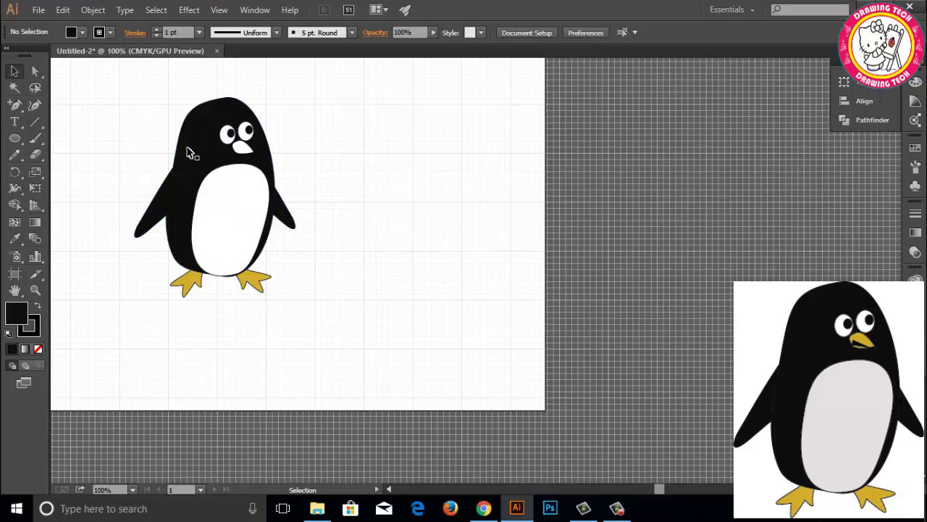
# Step: Fill the belly with pale off-white FCF5F5
pyautogui.click(205, 178)
pyautogui.doubleClick(22, 315)
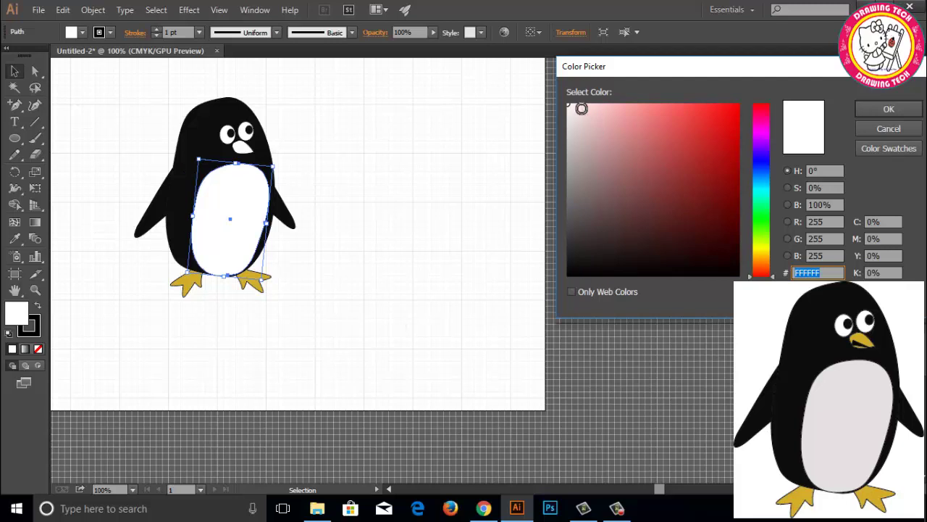
pyautogui.moveTo(582, 108)
pyautogui.mouseDown()
pyautogui.moveTo(574, 105)
pyautogui.moveTo(573, 119)
pyautogui.mouseUp()
pyautogui.click(889, 109)
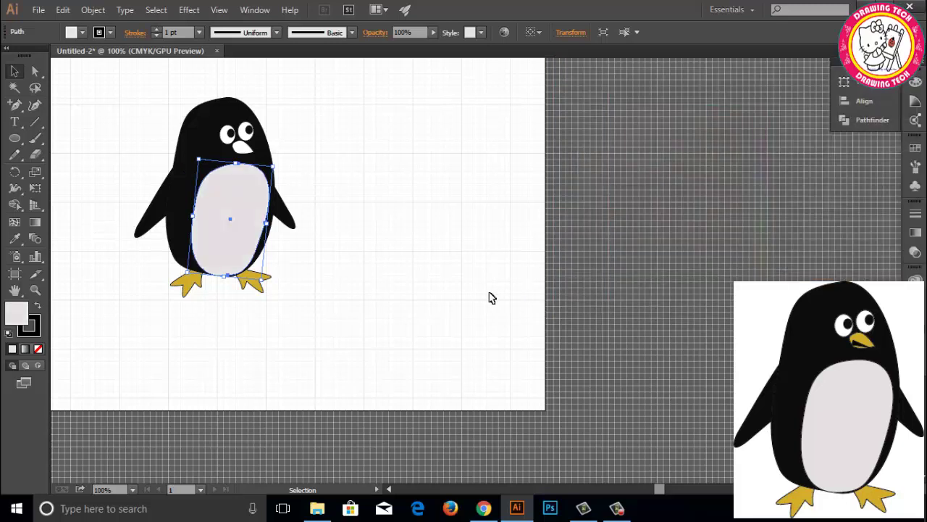
pyautogui.press('a')
pyautogui.click(85, 88)
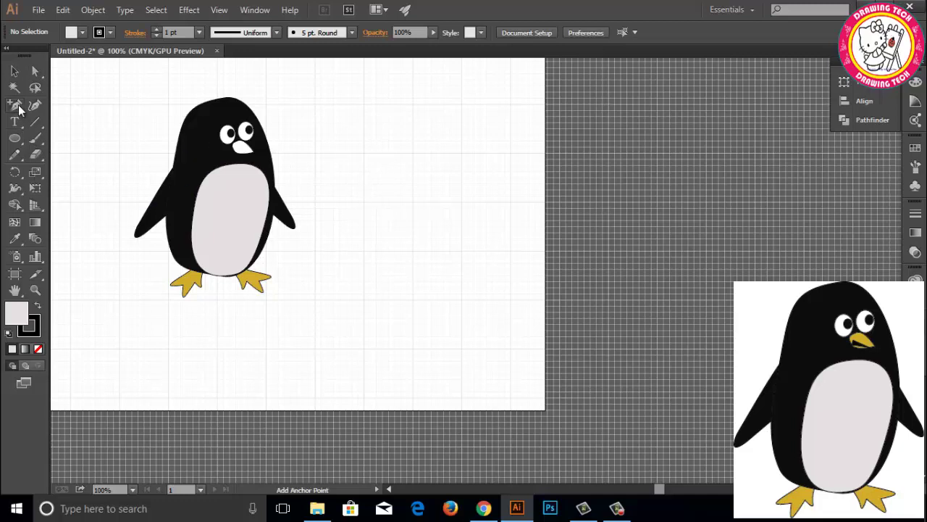
# Step: Draw the beak outline below the eyes with the Pen Tool
pyautogui.click(15, 105)
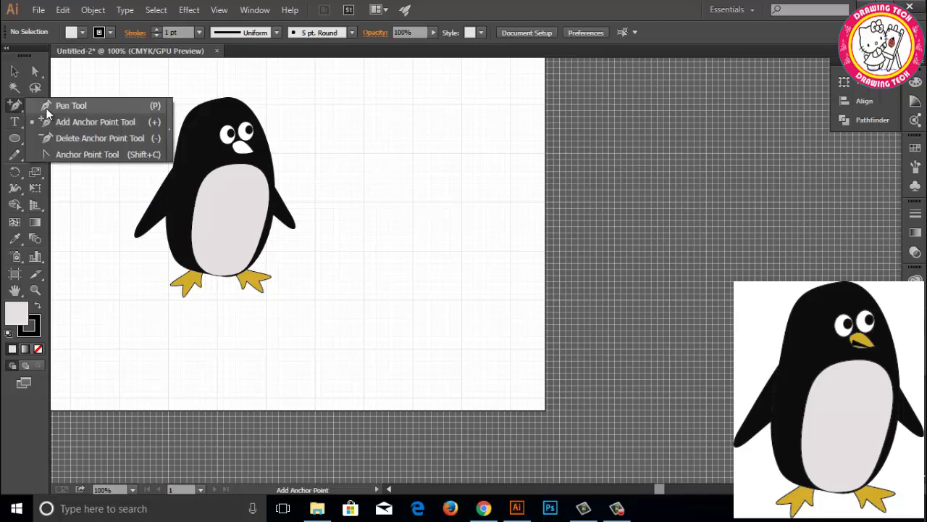
pyautogui.click(46, 107)
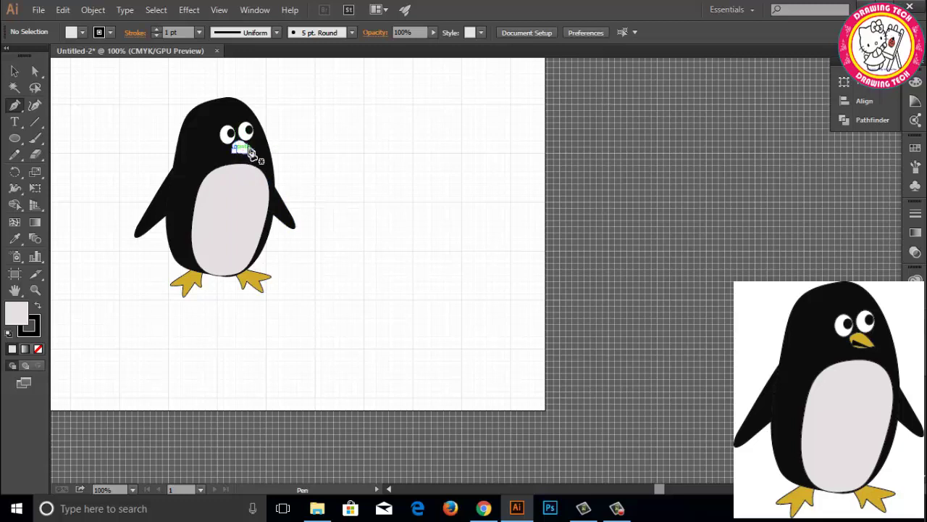
pyautogui.moveTo(247, 143)
pyautogui.mouseDown()
pyautogui.moveTo(250, 157)
pyautogui.moveTo(239, 150)
pyautogui.mouseUp()
pyautogui.press('v')
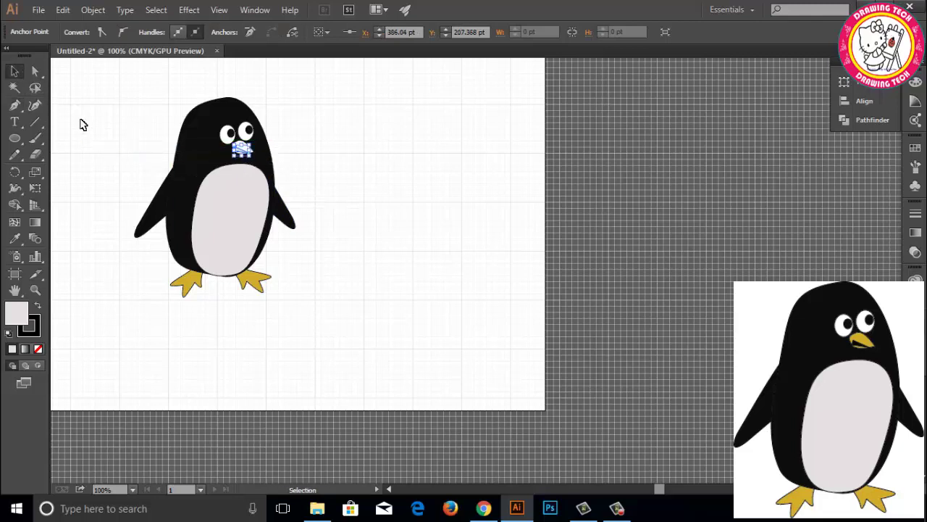
pyautogui.click(82, 129)
# Step: Fill the beak black in isolation mode, then return to the whole penguin
pyautogui.doubleClick(239, 150)
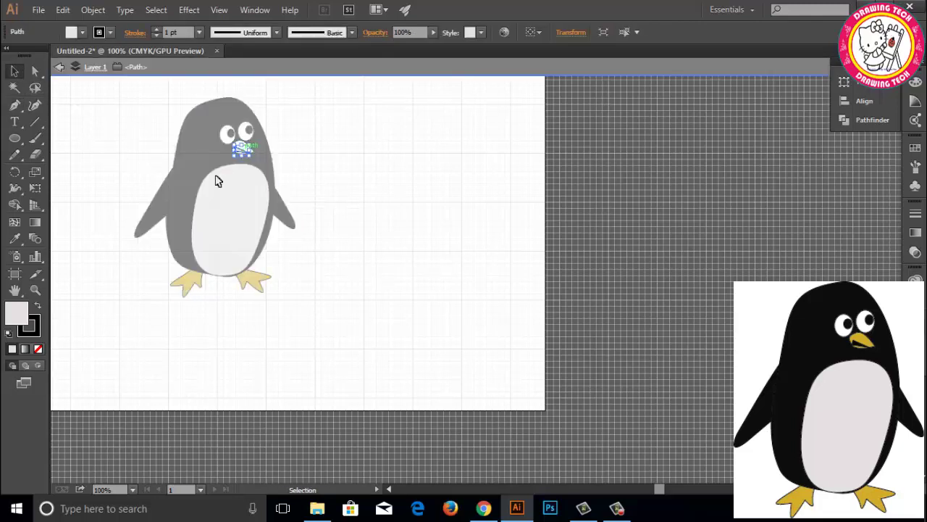
pyautogui.doubleClick(11, 319)
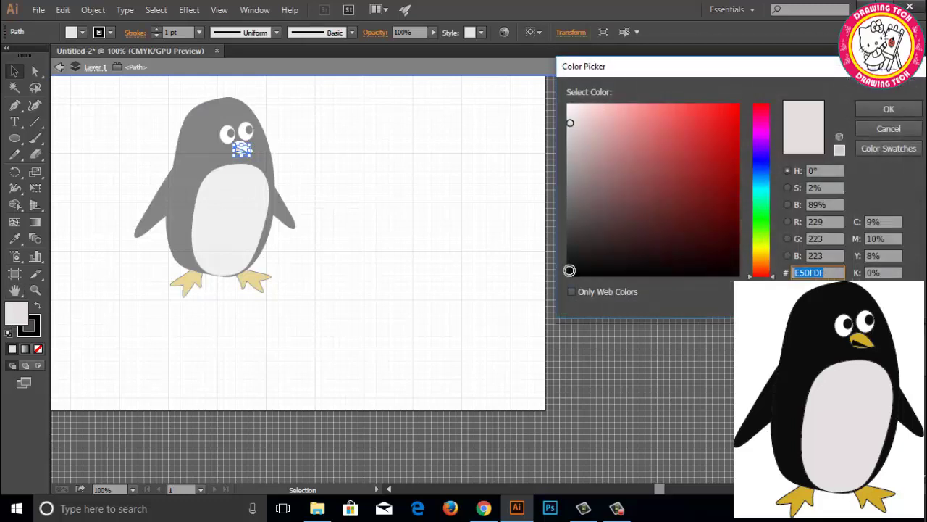
pyautogui.click(569, 271)
pyautogui.click(888, 108)
pyautogui.click(244, 232)
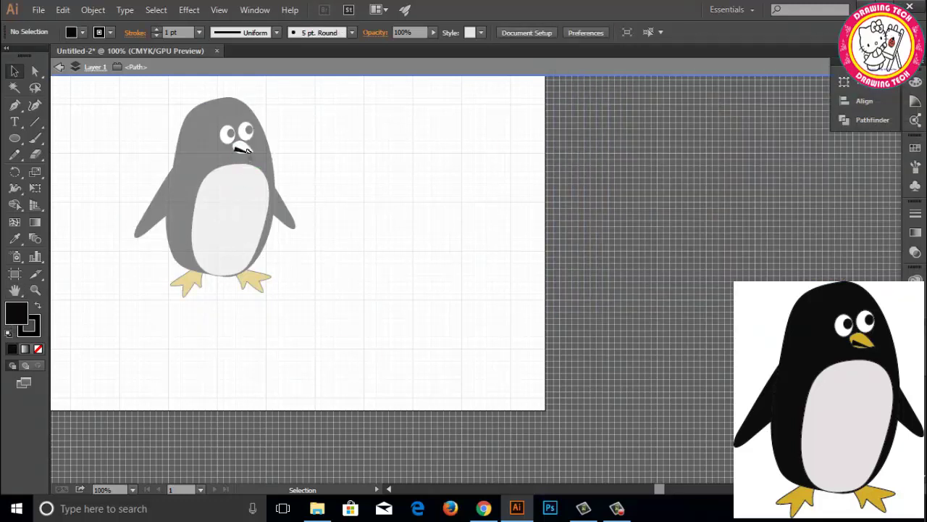
pyautogui.doubleClick(322, 156)
# Step: Eyedropper the feet's golden yellow onto the beak
pyautogui.click(244, 147)
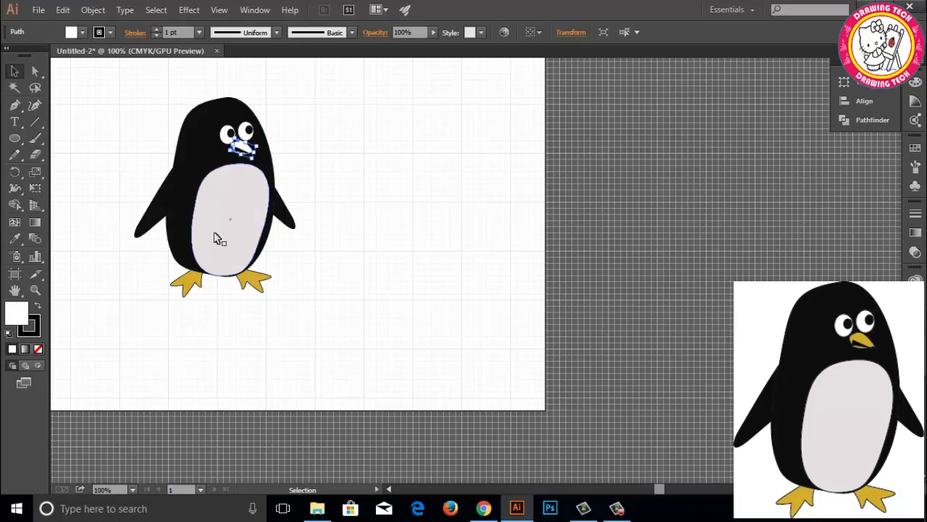
pyautogui.click(15, 240)
pyautogui.click(187, 277)
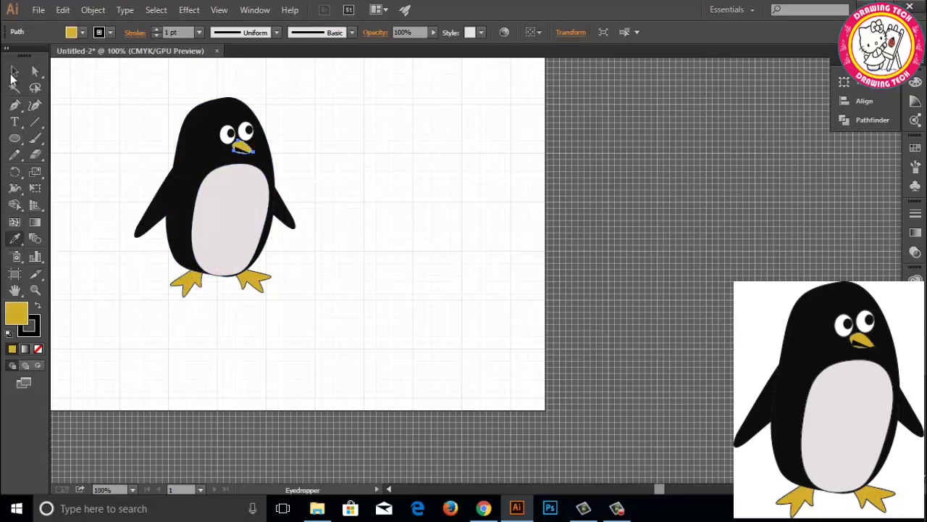
pyautogui.click(14, 72)
pyautogui.click(486, 178)
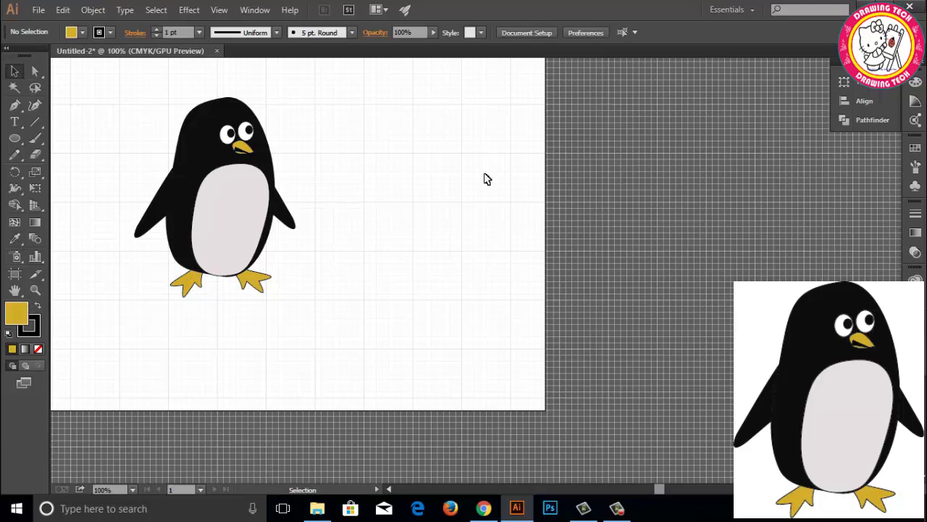